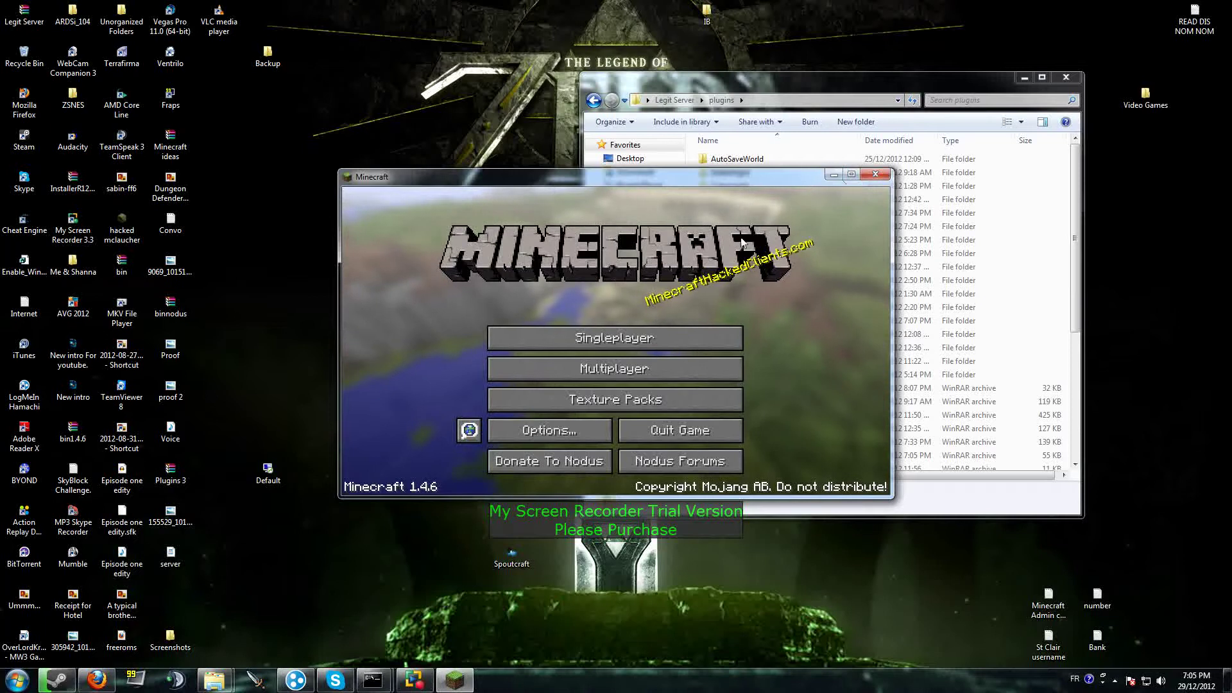
Open the GroupManager folder inside the Legit Server plugins folder
click(853, 84)
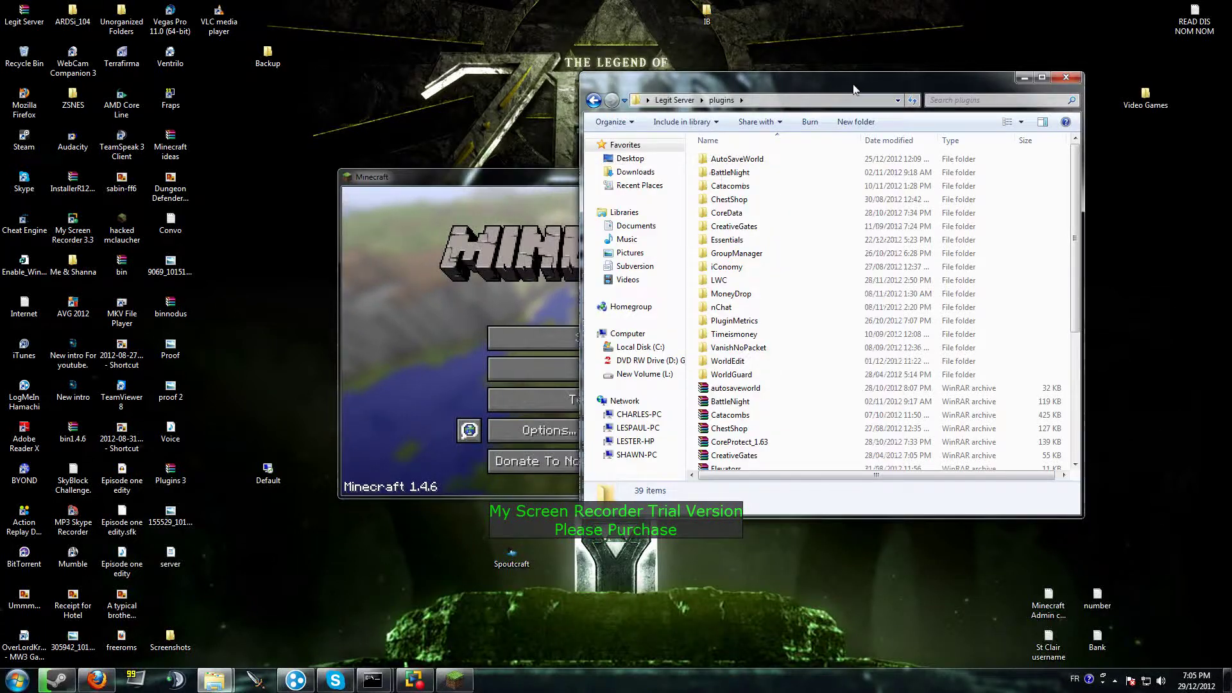
double_click(736, 253)
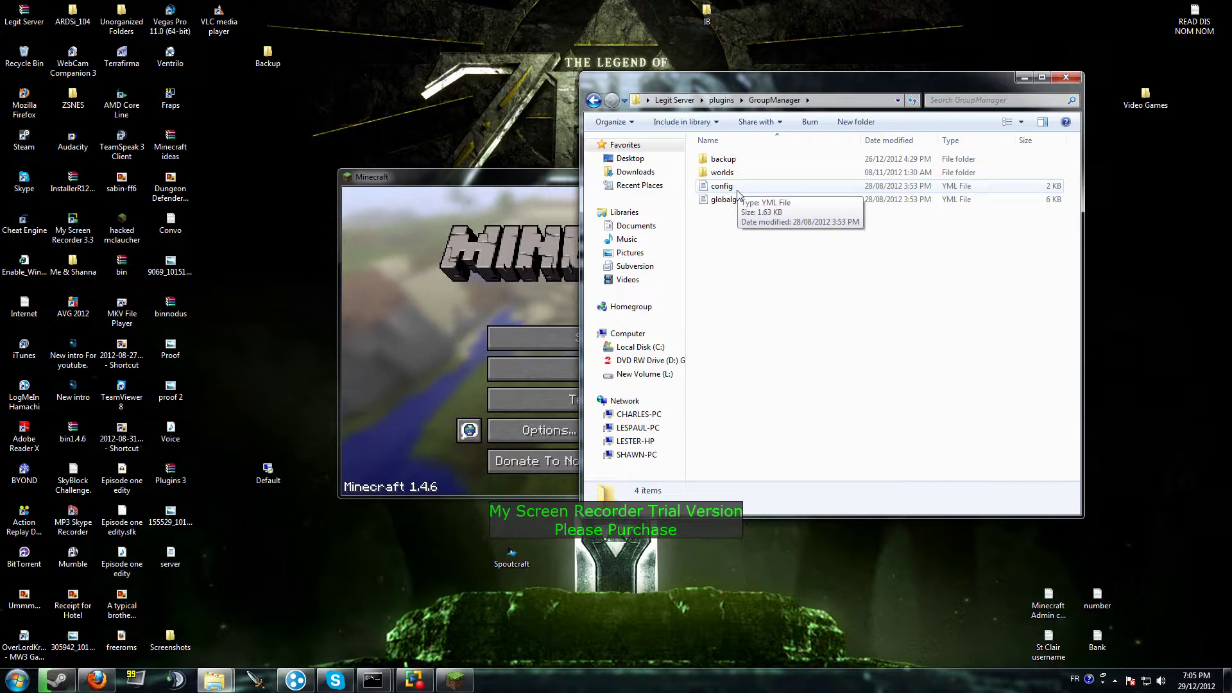
click(594, 100)
double_click(754, 259)
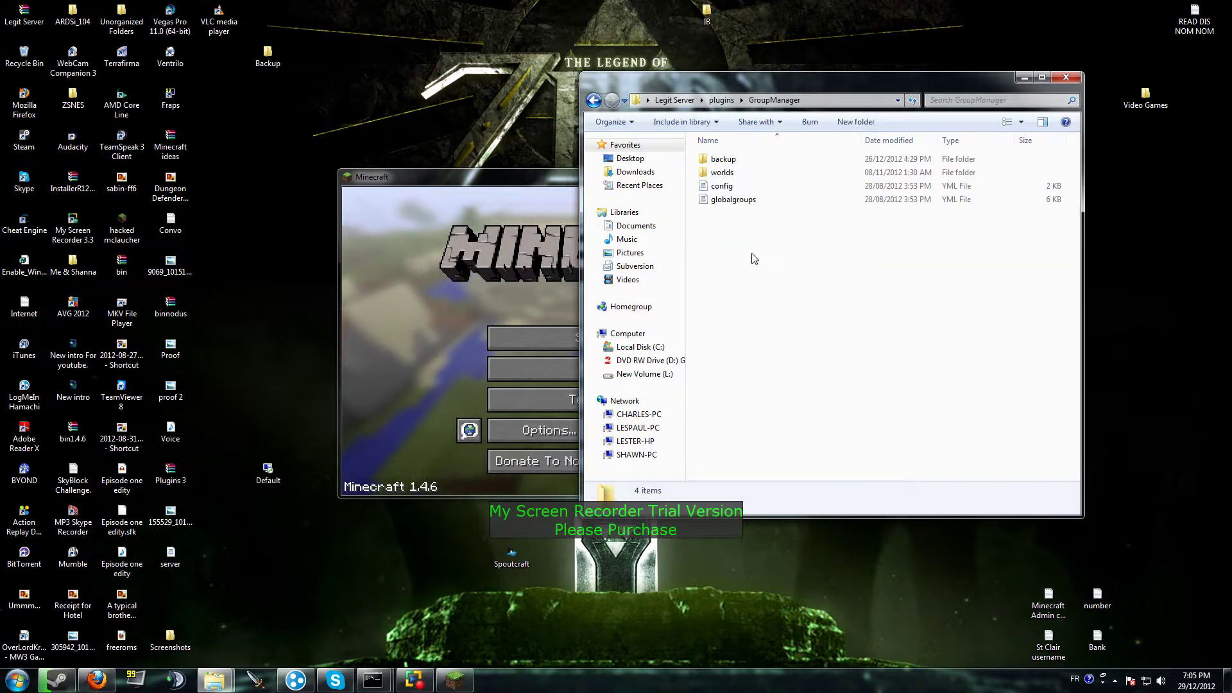
View the contents of GroupManager's config file and close it
click(741, 190)
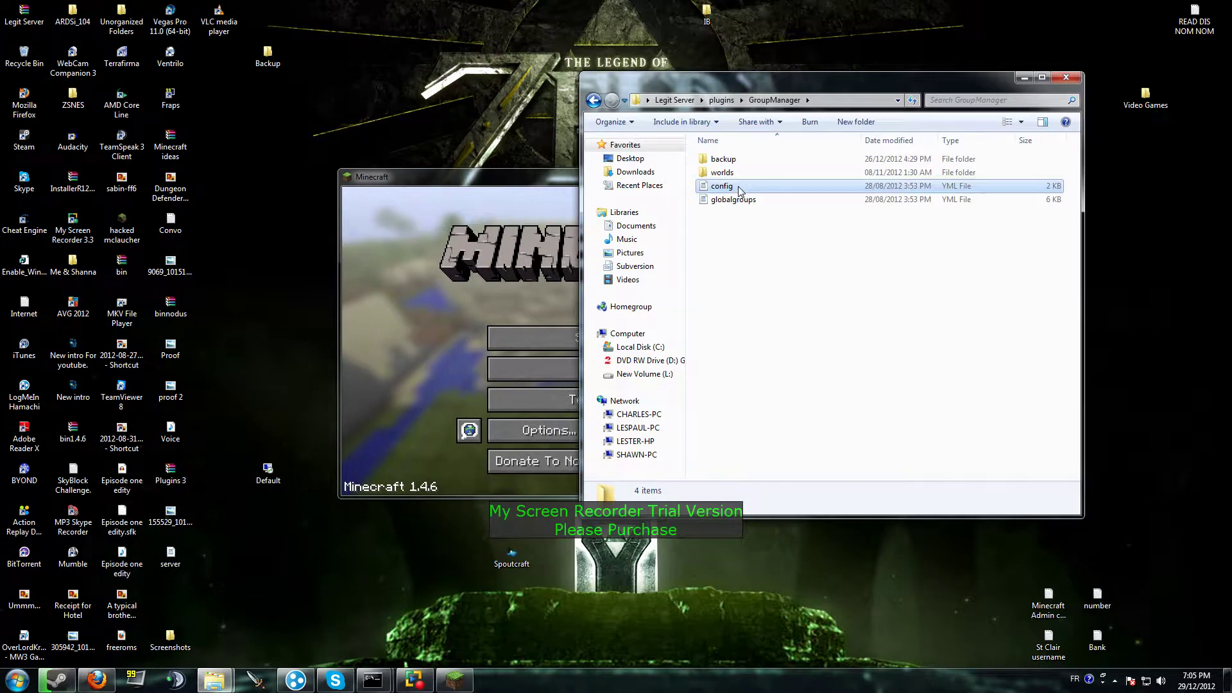
double_click(741, 187)
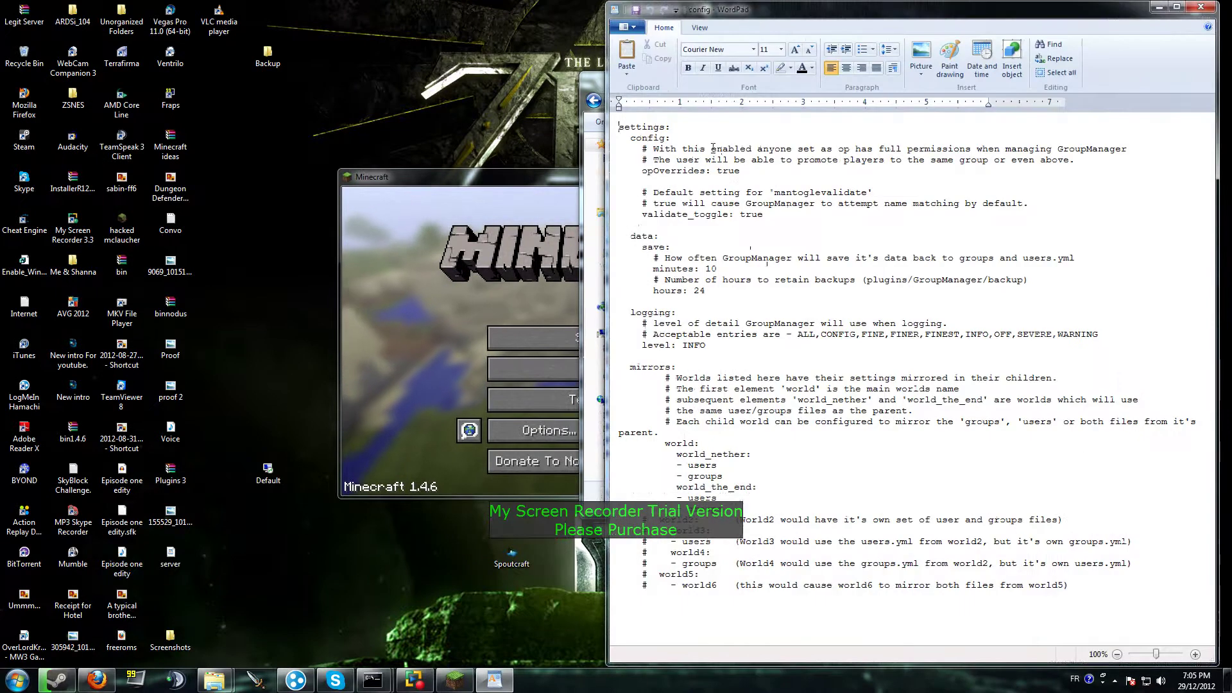
click(1201, 7)
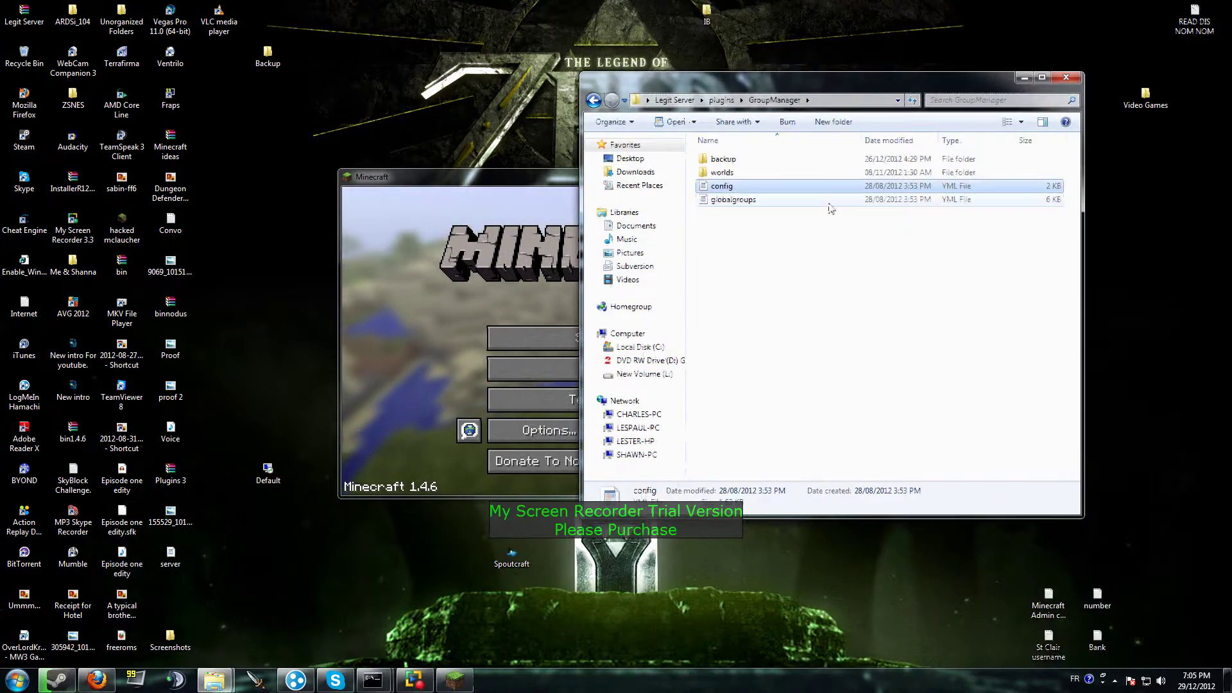
Open the groups file from GroupManager's worlds\world folder in Notepad++, declining the program update
double_click(728, 172)
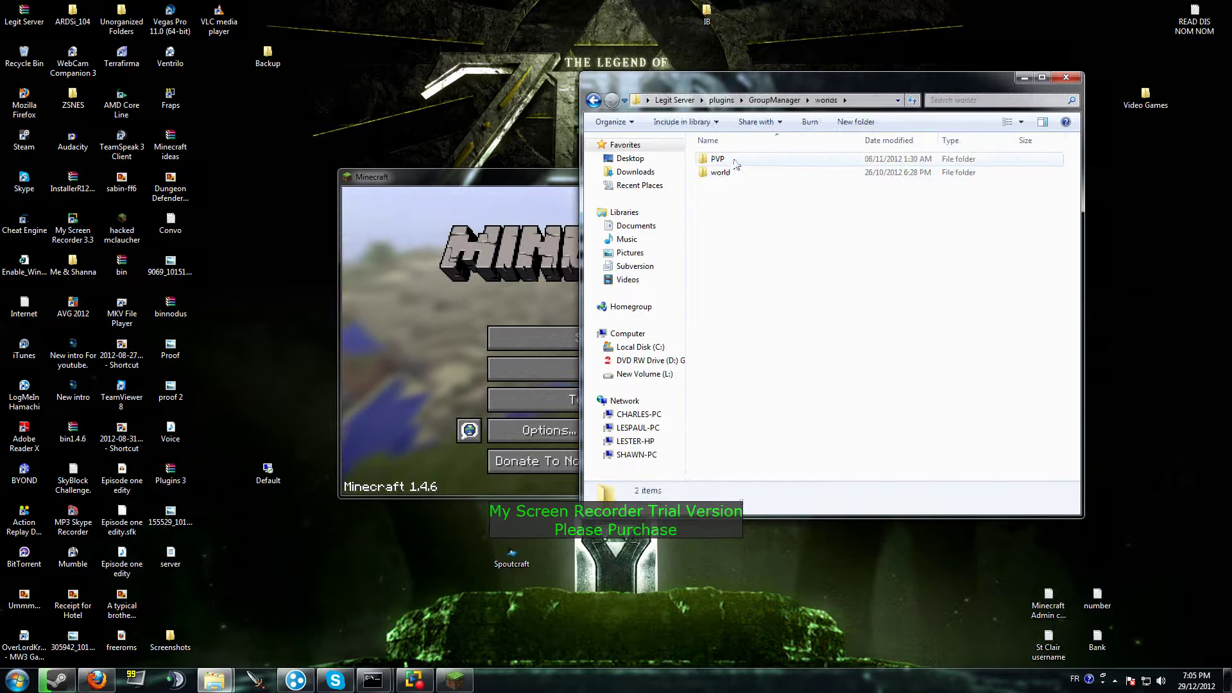
double_click(735, 172)
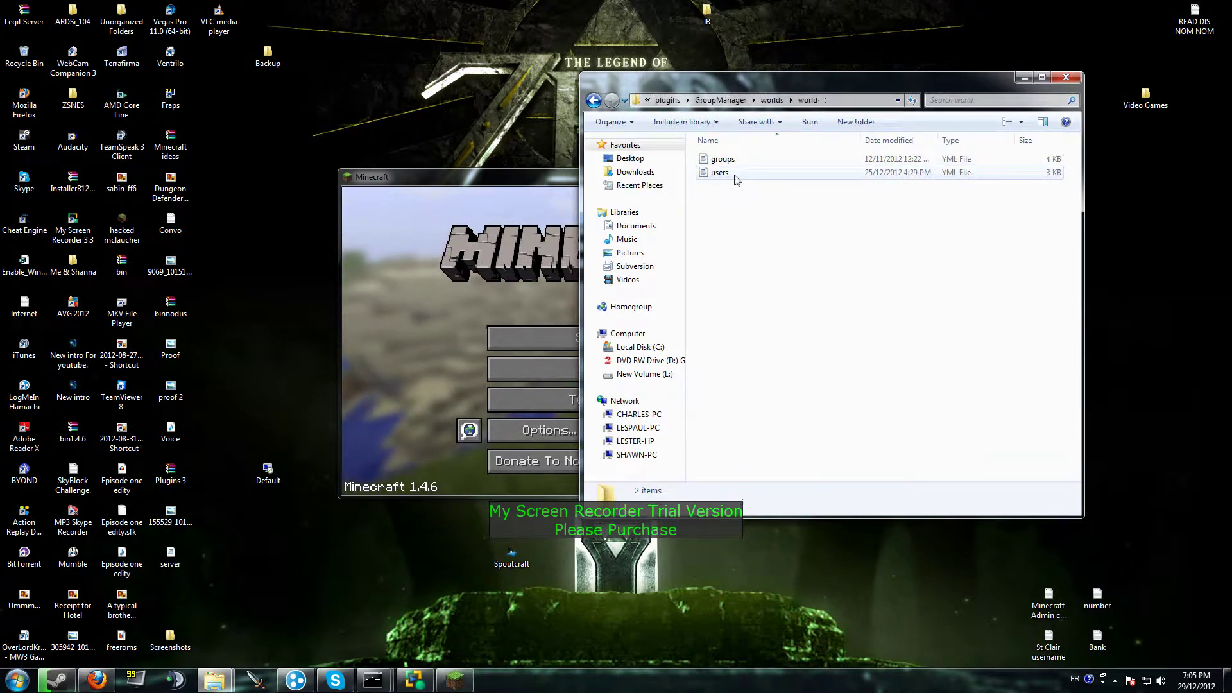
double_click(731, 160)
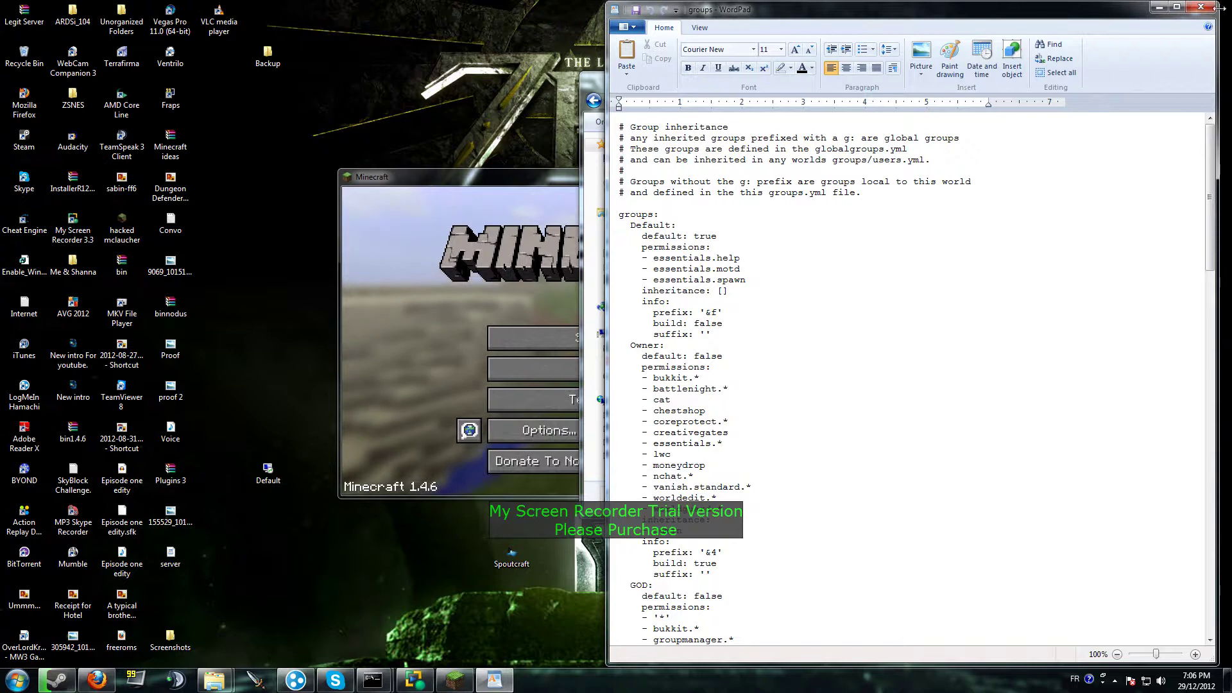
click(1200, 6)
right_click(731, 164)
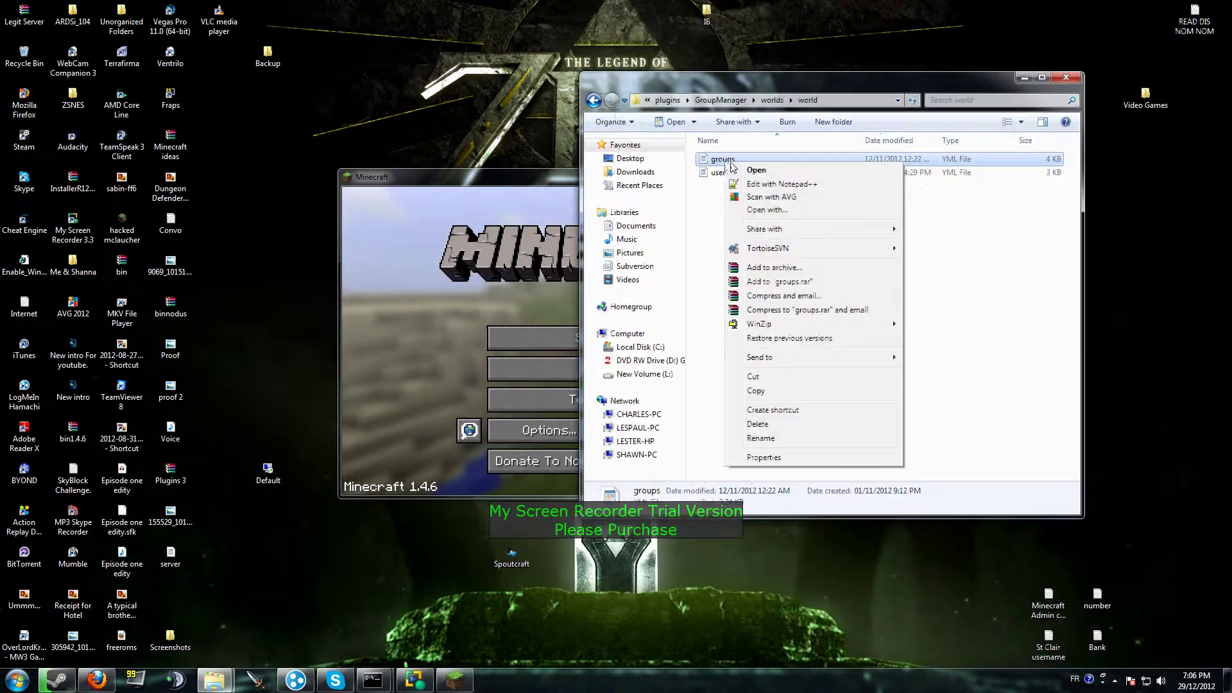
click(773, 184)
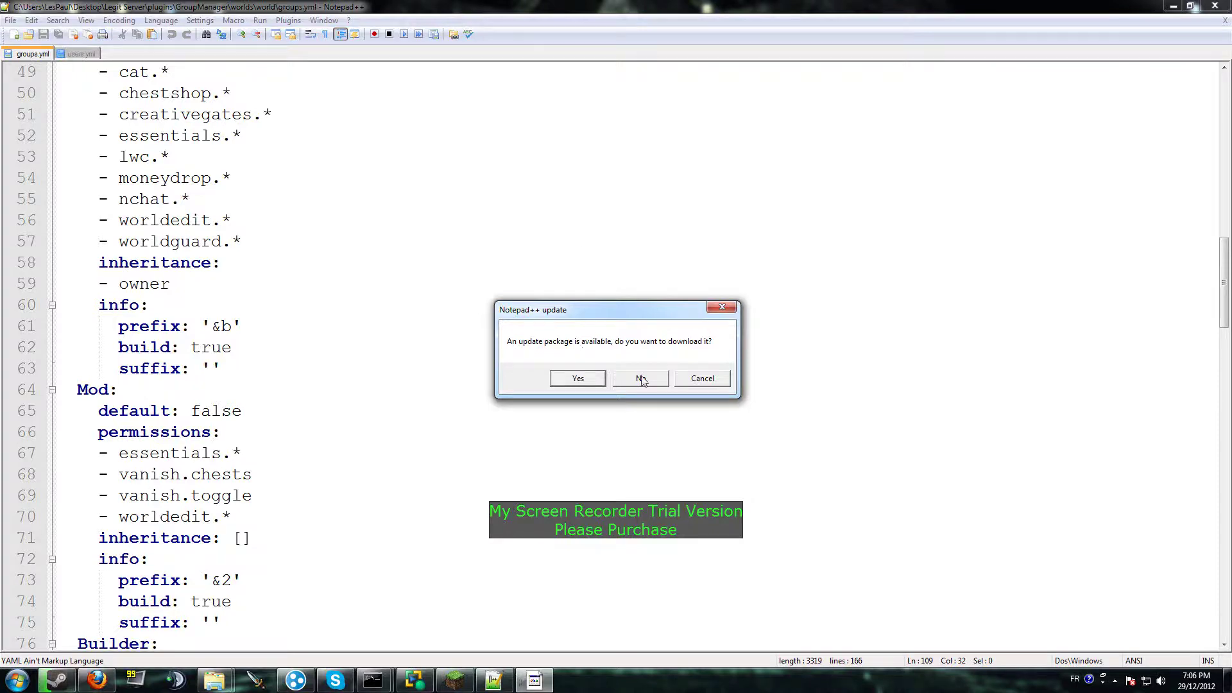
click(642, 381)
Look through groups.yml, examining the inheritance comments, the groups heading and the Default group entry
scroll(269, 203, up, 13)
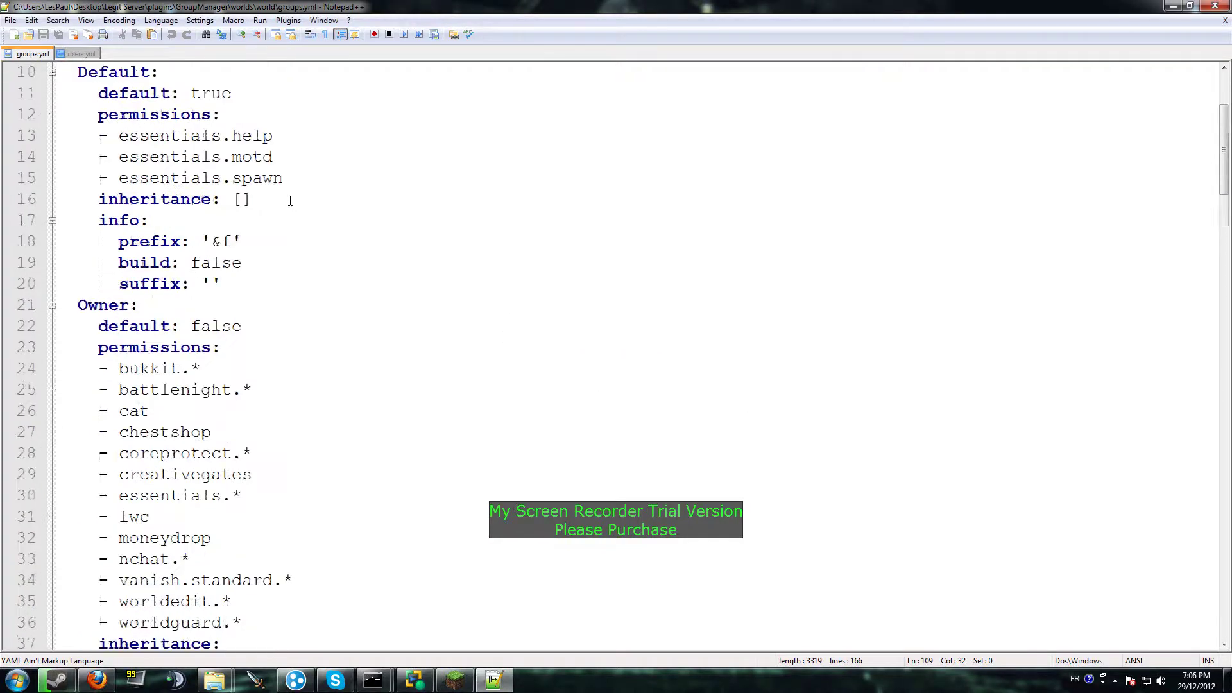
drag(1227, 170, 1226, 132)
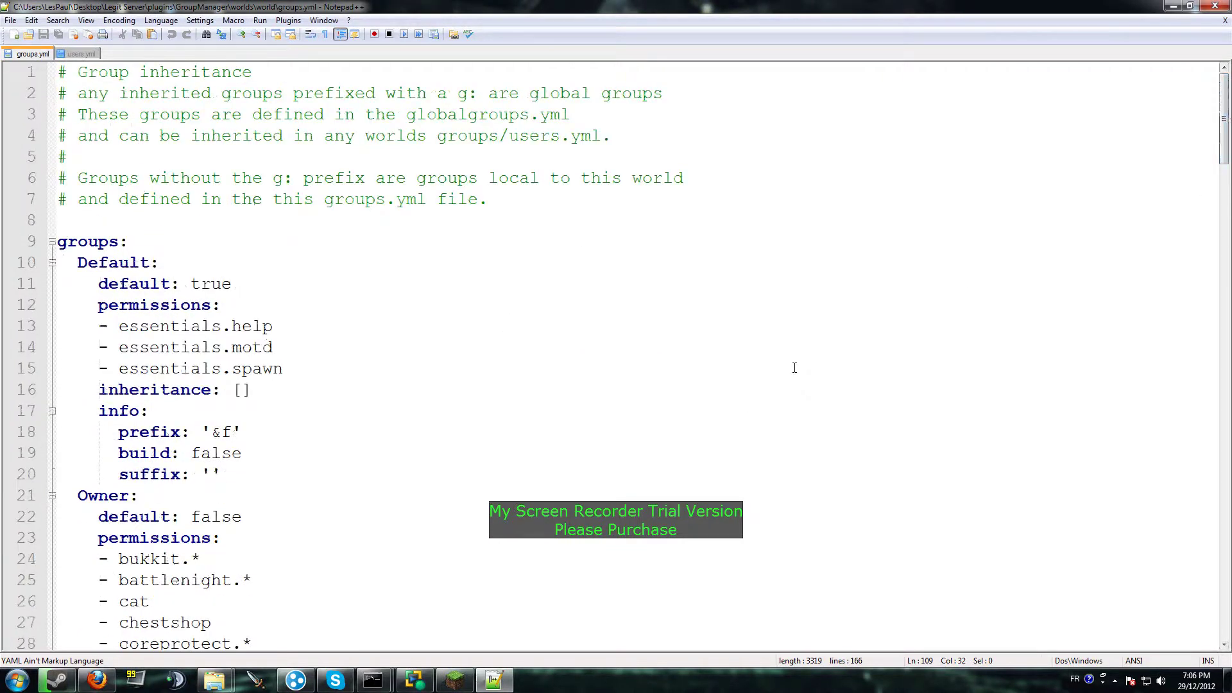
scroll(775, 375, down, 2)
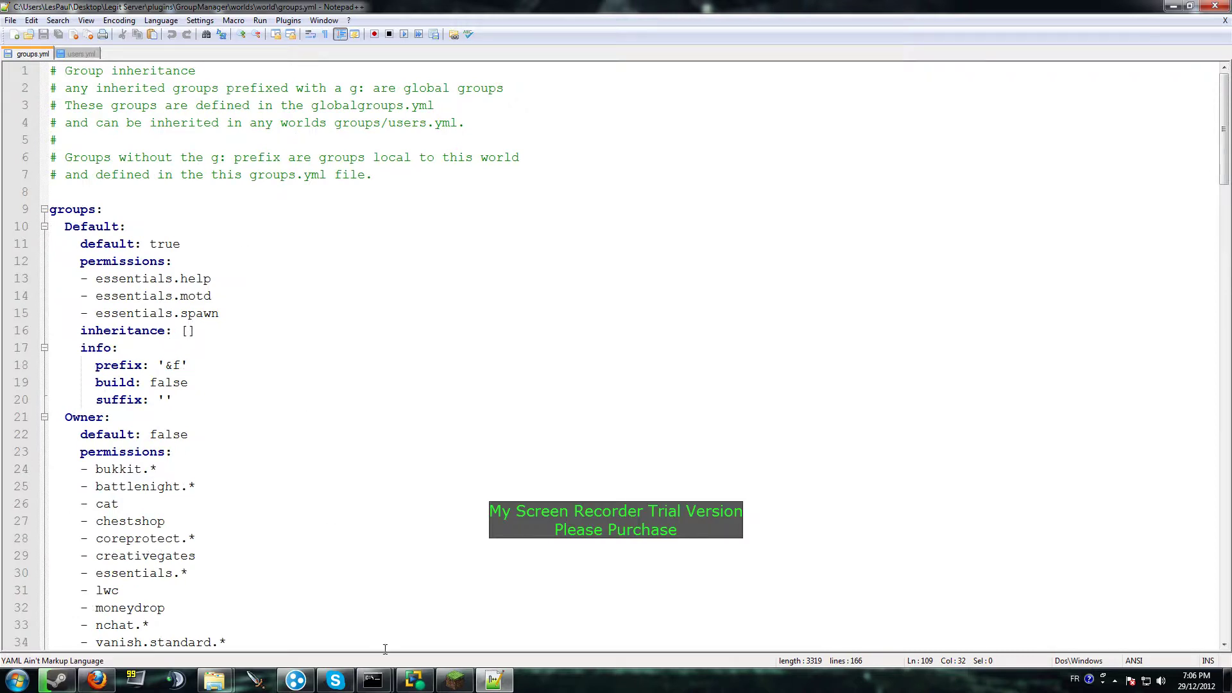
scroll(196, 238, down, 11)
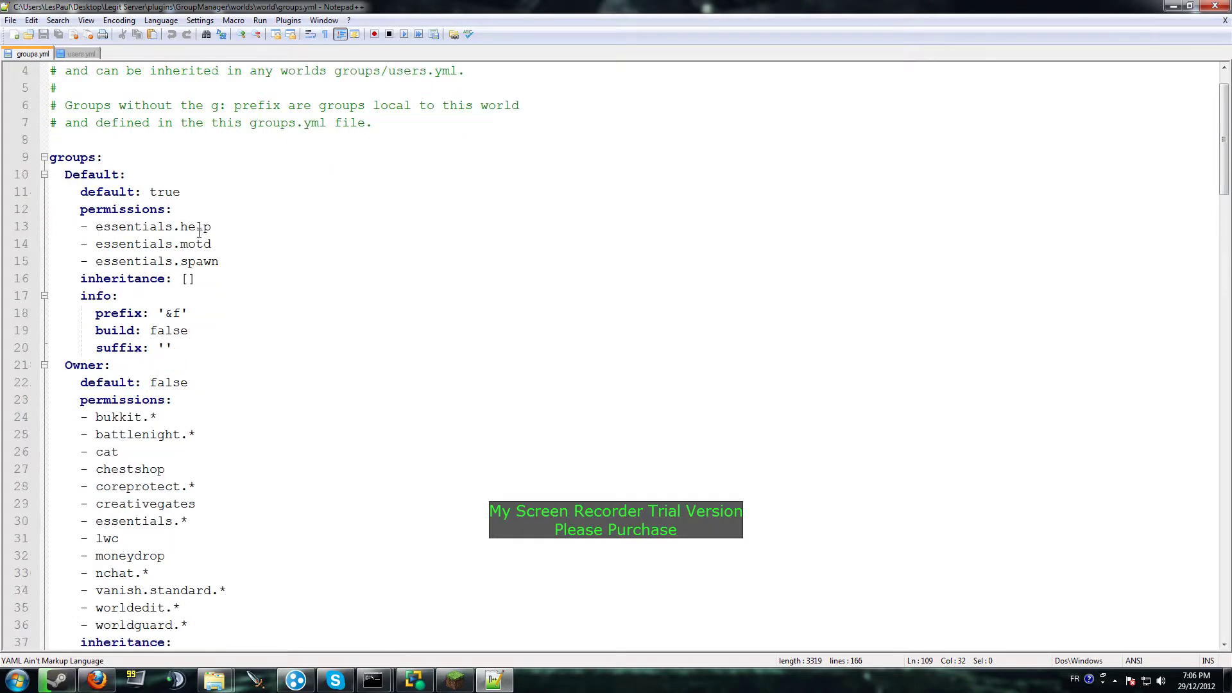
scroll(199, 232, down, 20)
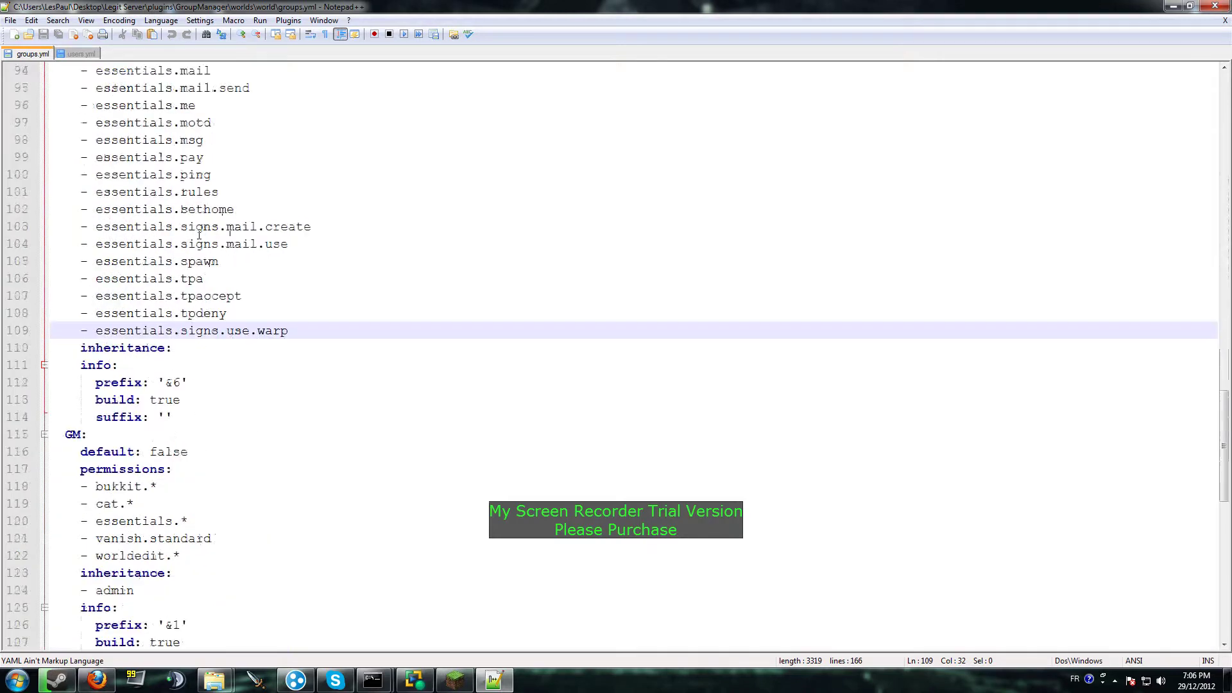
scroll(199, 234, up, 20)
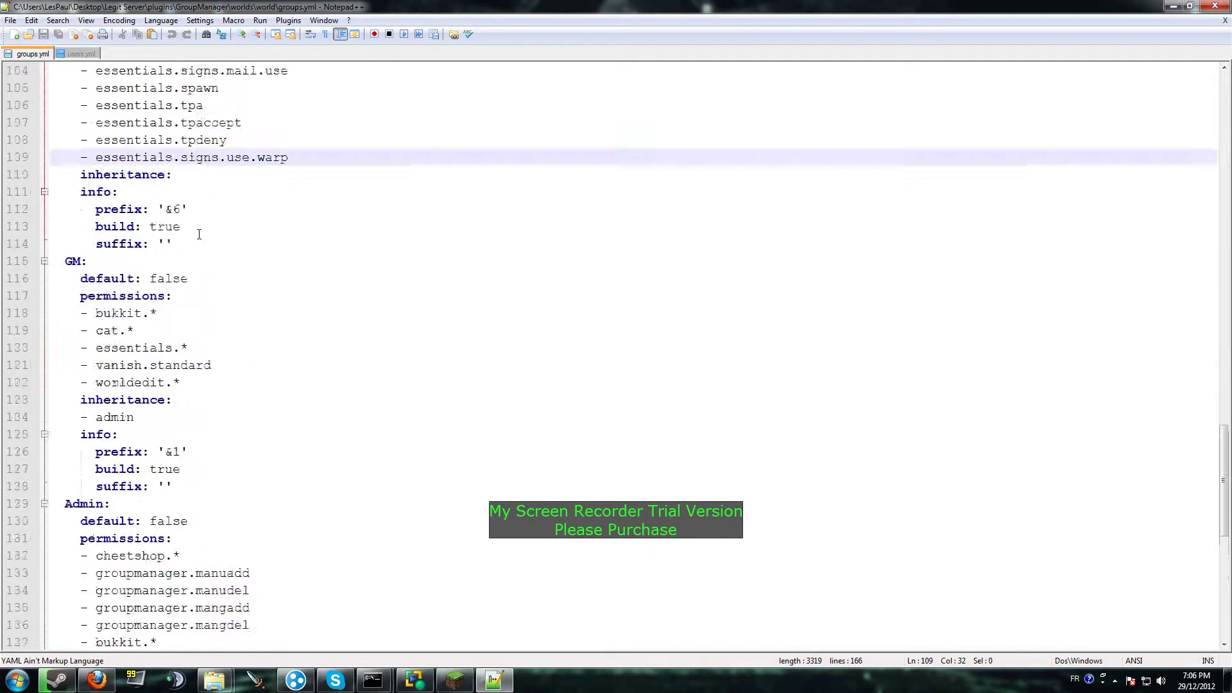
scroll(199, 234, up, 5)
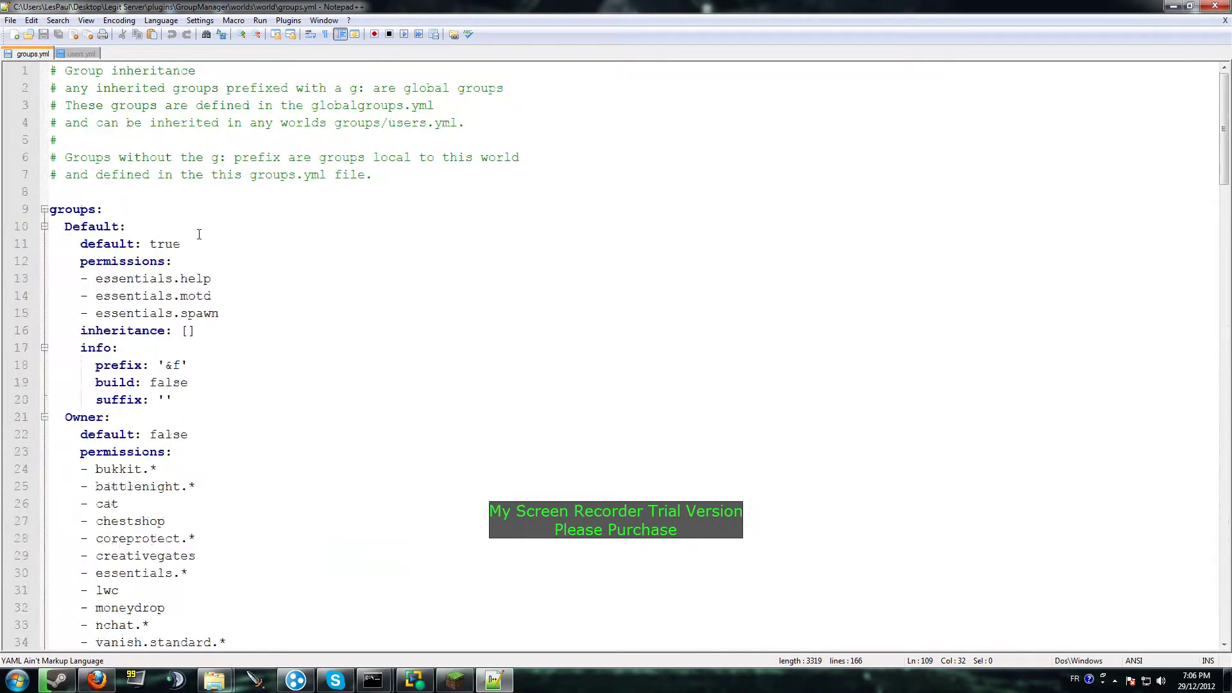
drag(51, 210, 104, 210)
click(106, 209)
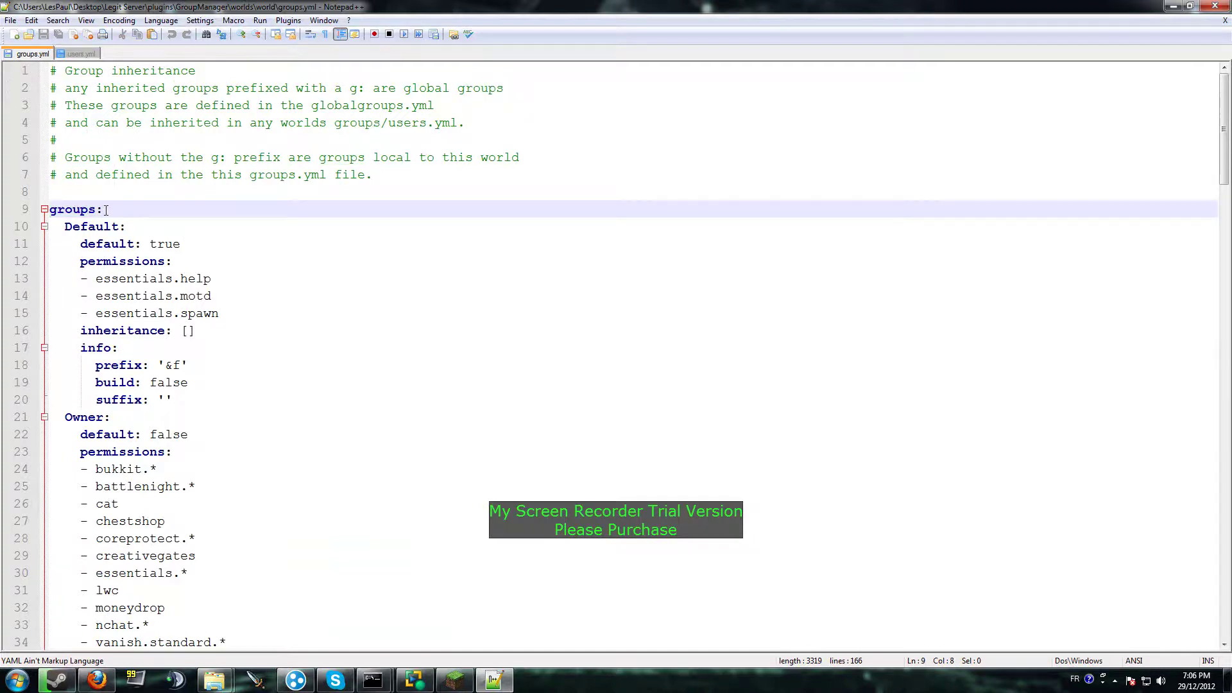
drag(52, 210, 130, 224)
click(65, 213)
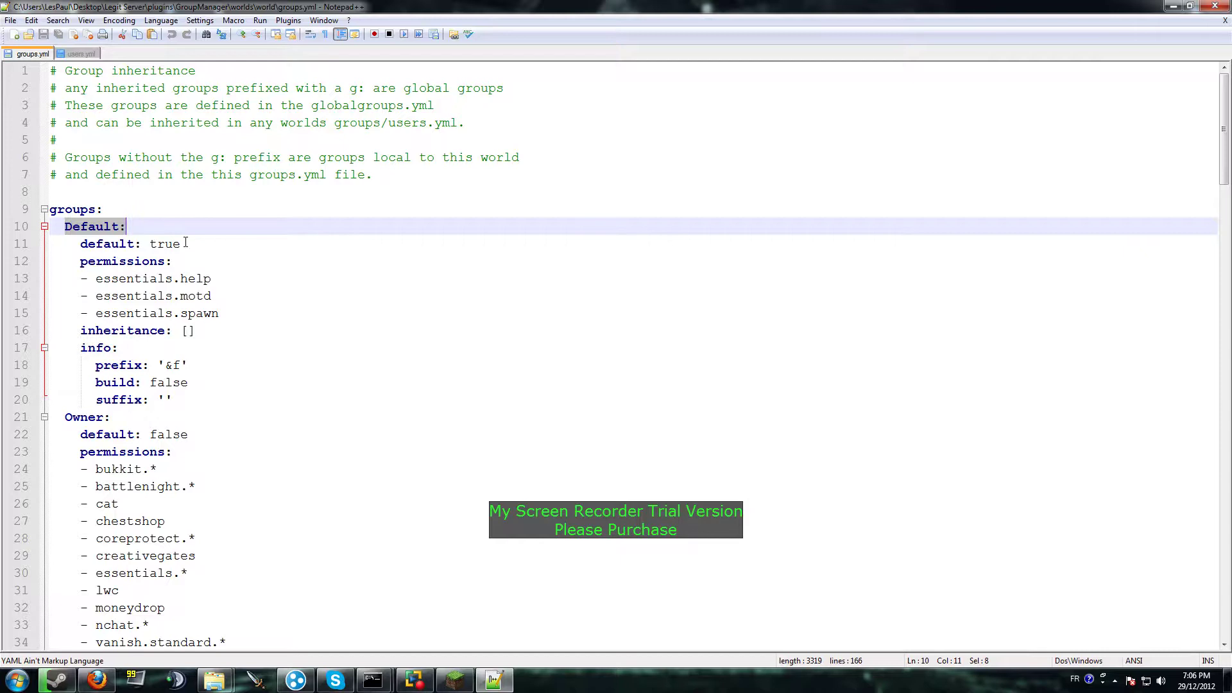
Examine the permission nodes of the Default group, such as essentials.help, and those of the Owner group
scroll(184, 247, down, 3)
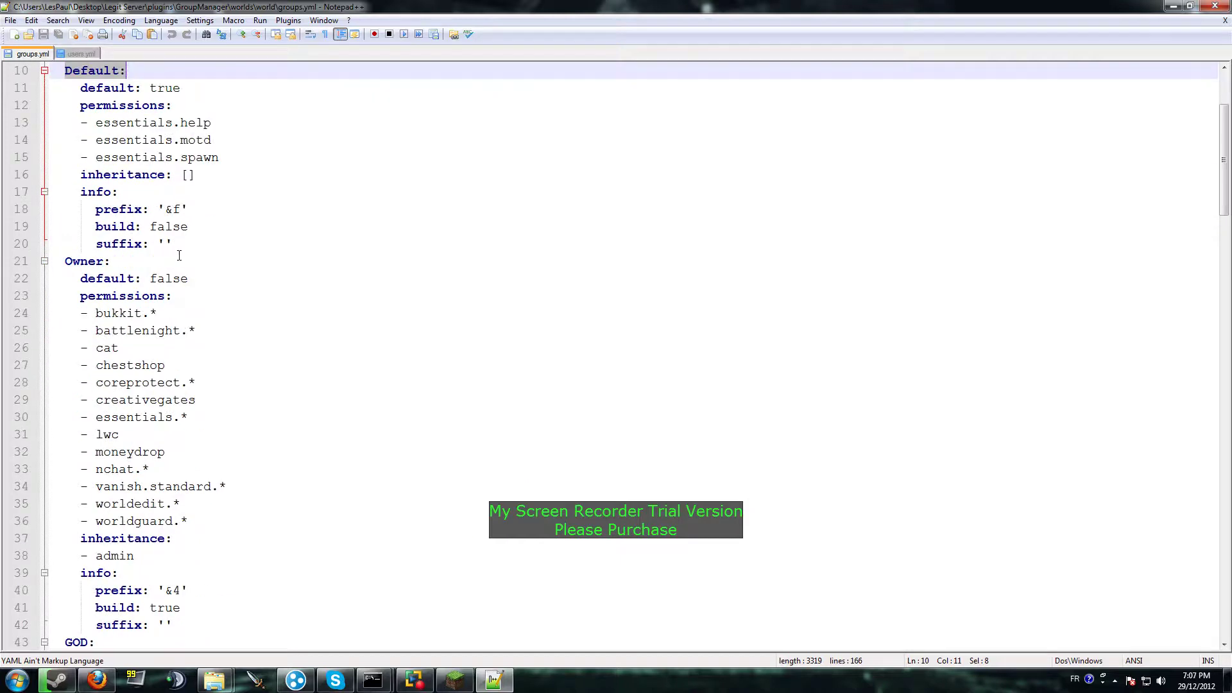
scroll(179, 255, up, 3)
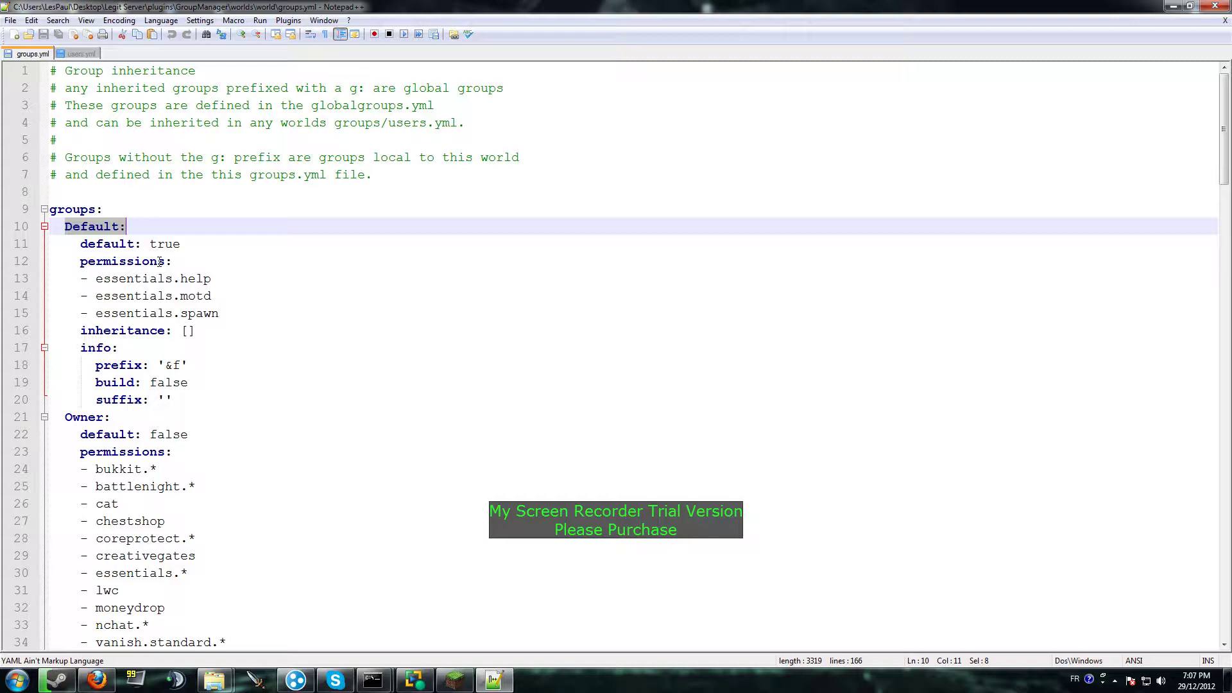
drag(80, 279, 225, 287)
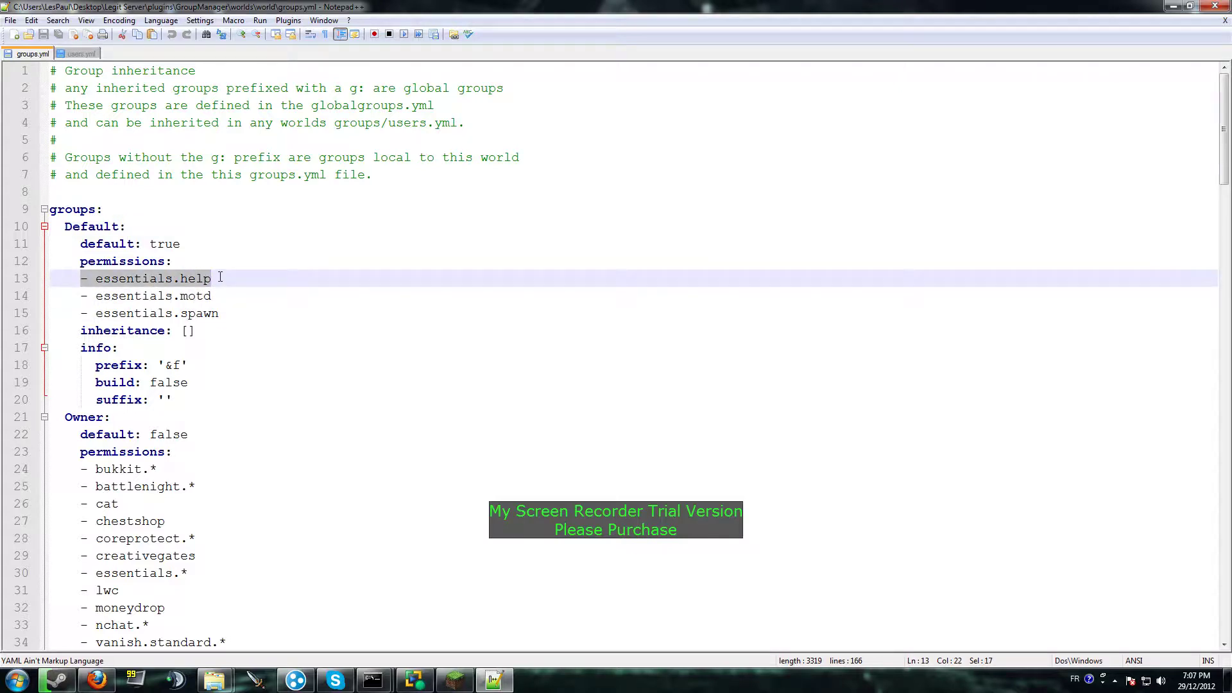
click(188, 295)
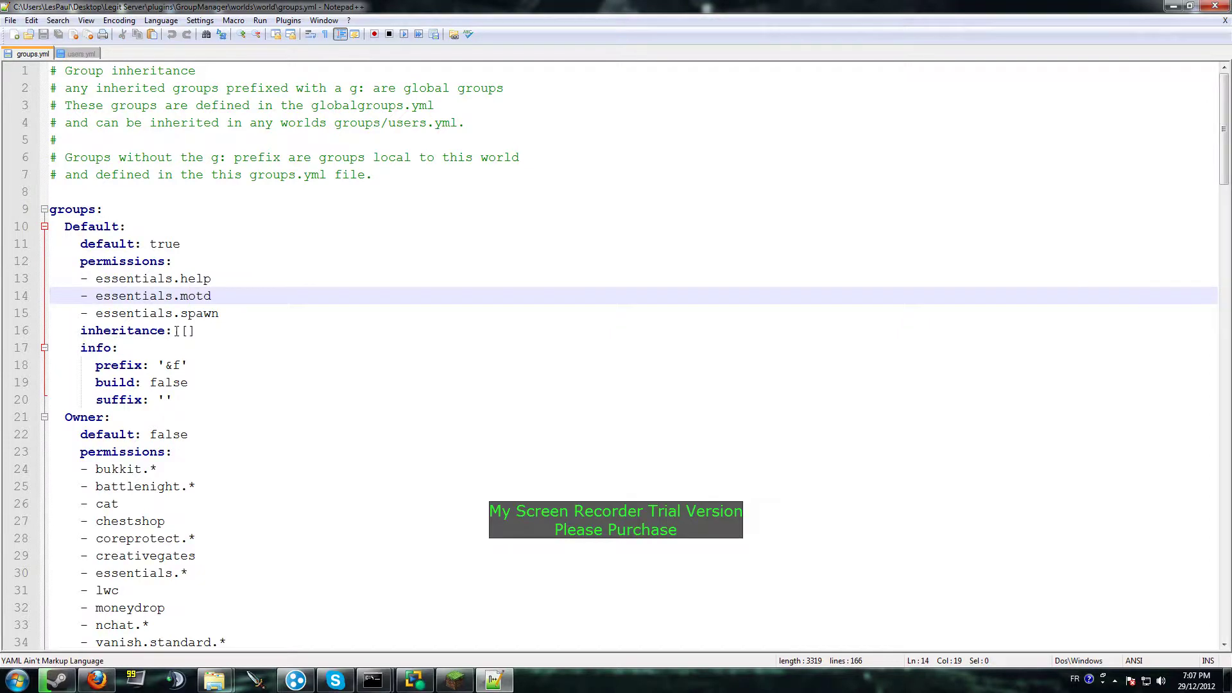
scroll(186, 331, down, 3)
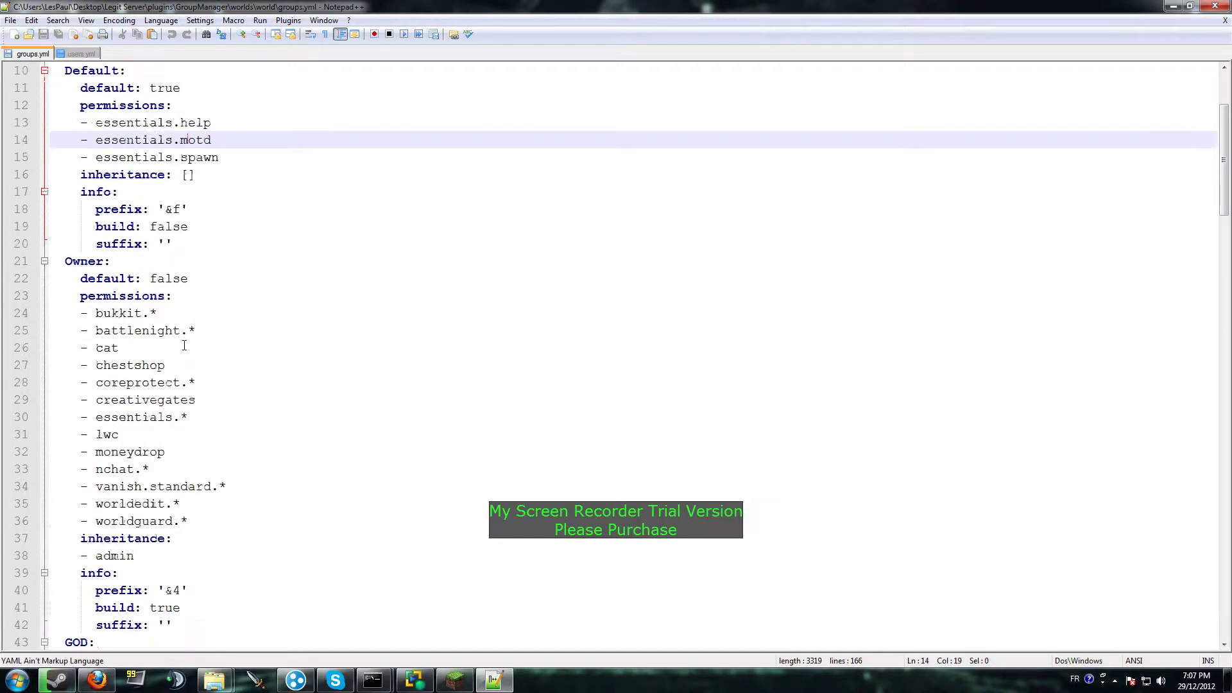
scroll(184, 346, down, 2)
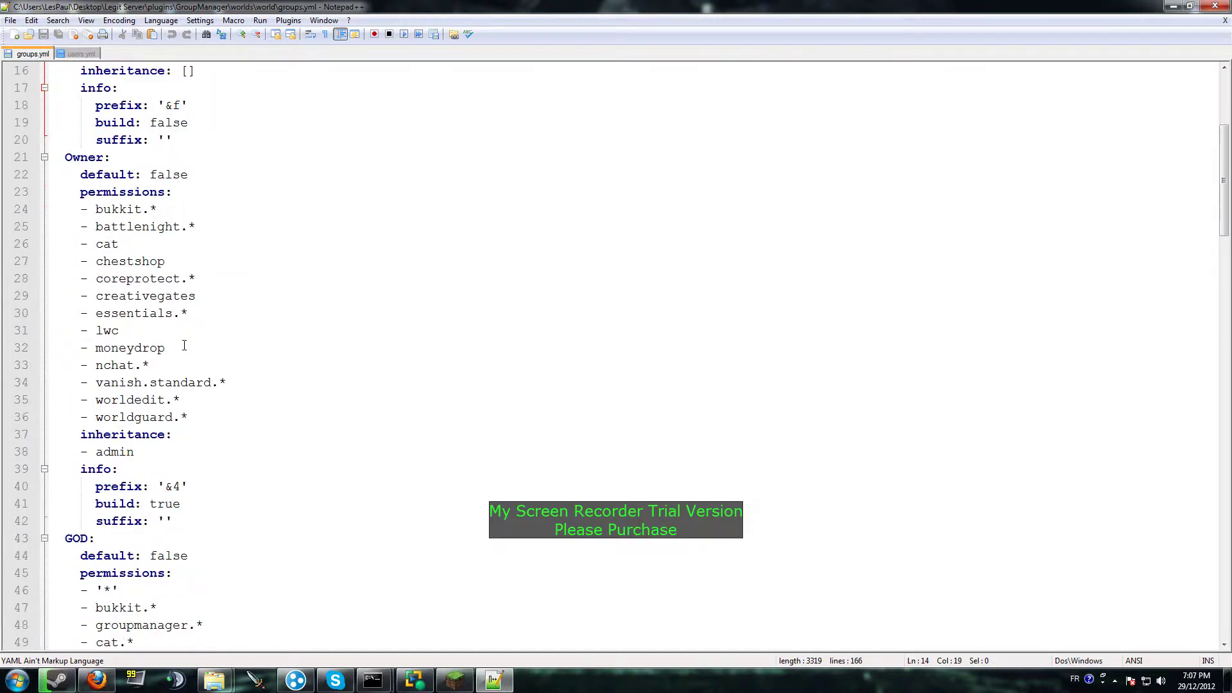
scroll(97, 442, up, 4)
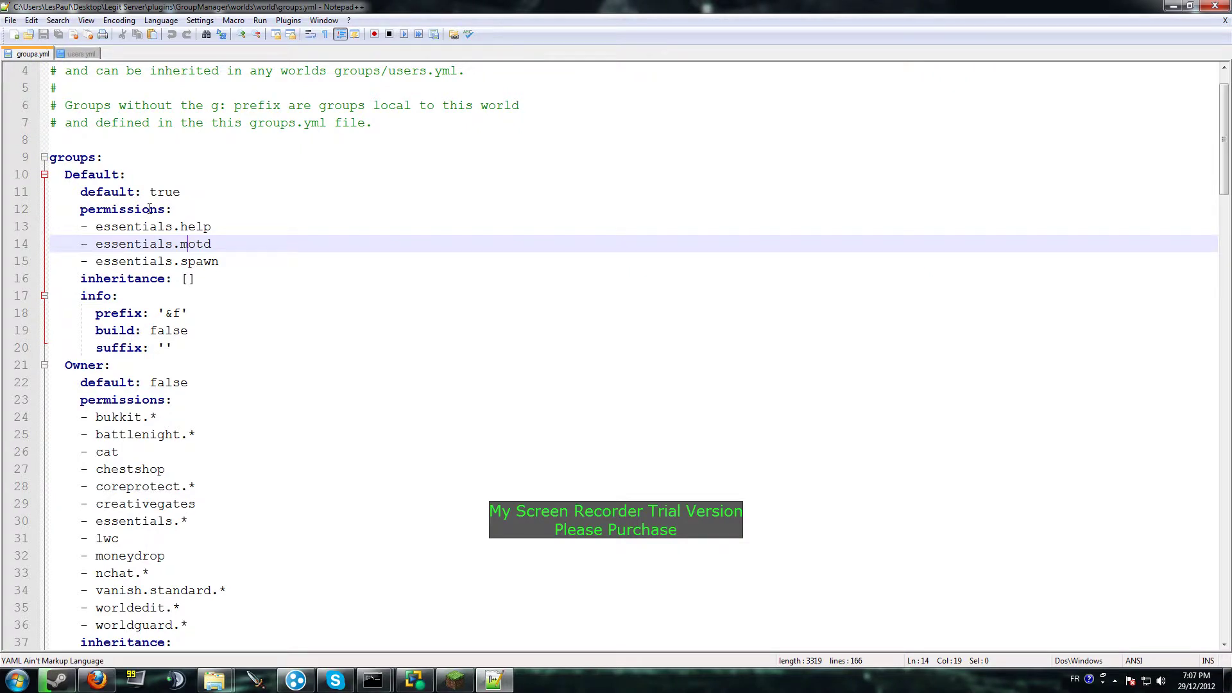
Examine the Builder group's permissions and inheritance line, and compare them with the Default group's three essentials permissions
scroll(129, 244, down, 17)
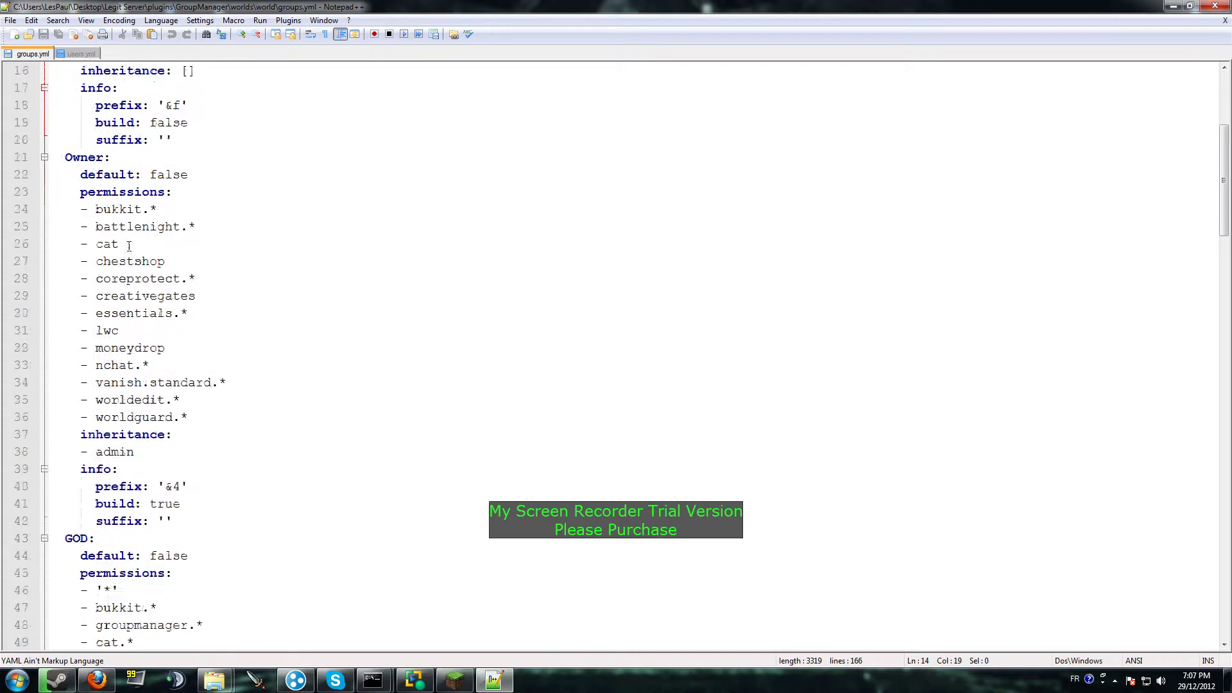
scroll(129, 249, down, 5)
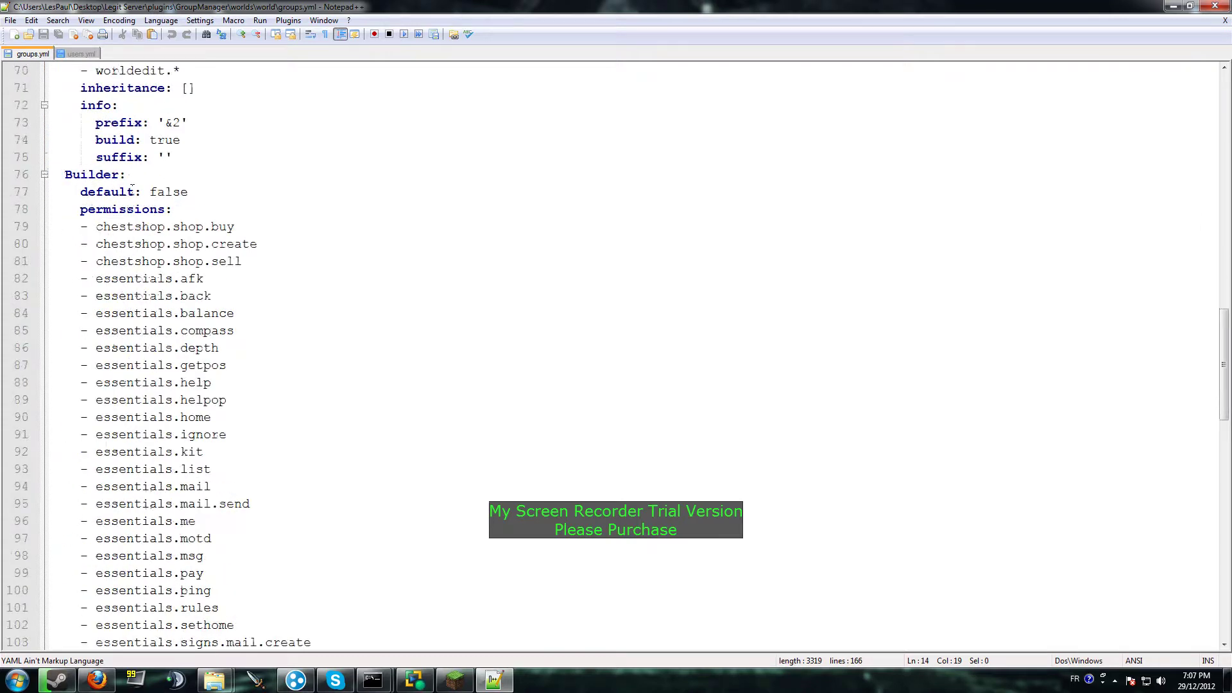
scroll(135, 239, down, 7)
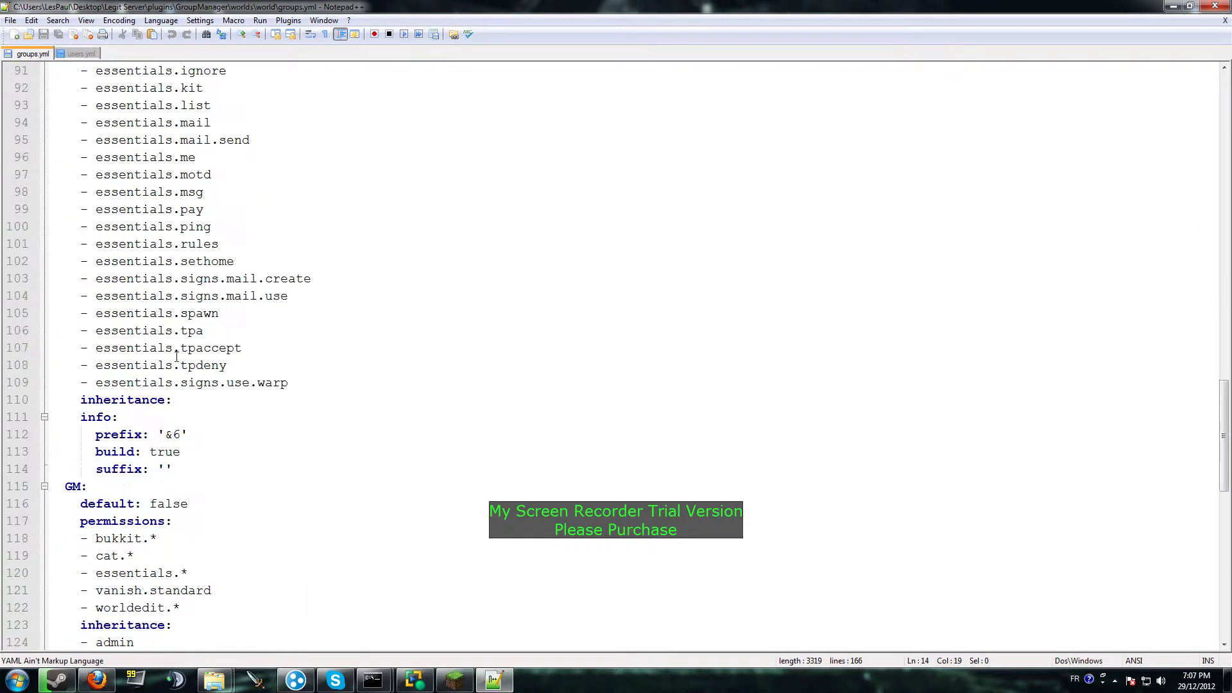
click(180, 399)
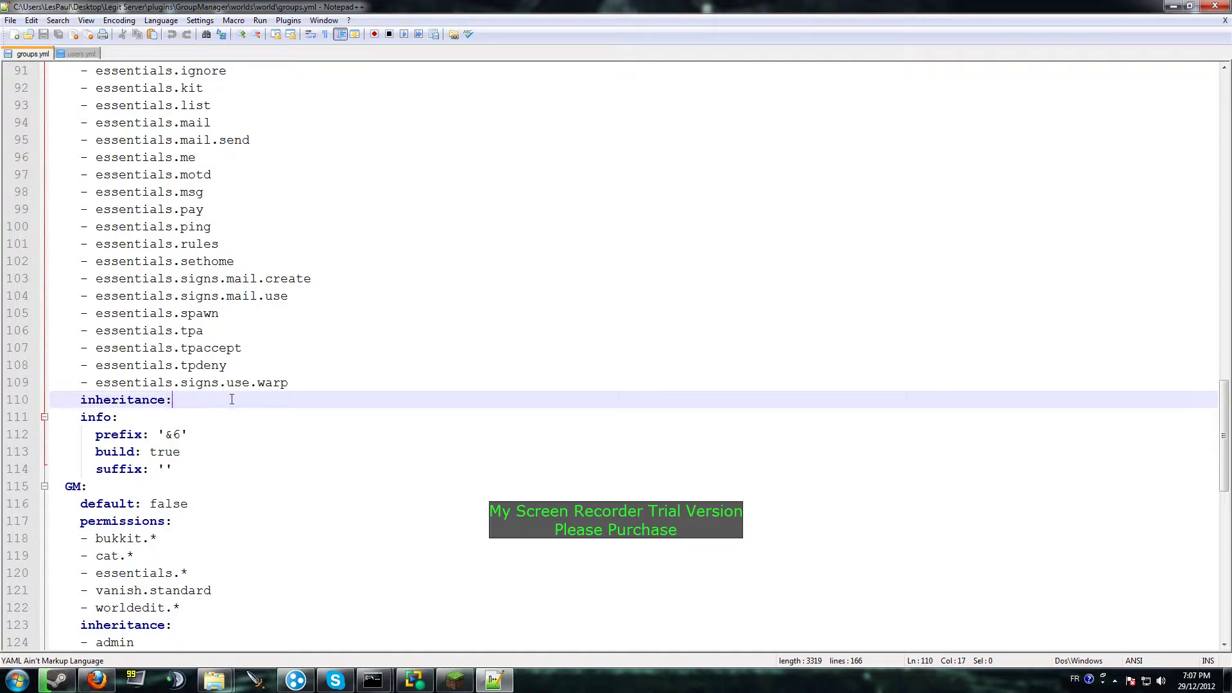
scroll(232, 399, up, 20)
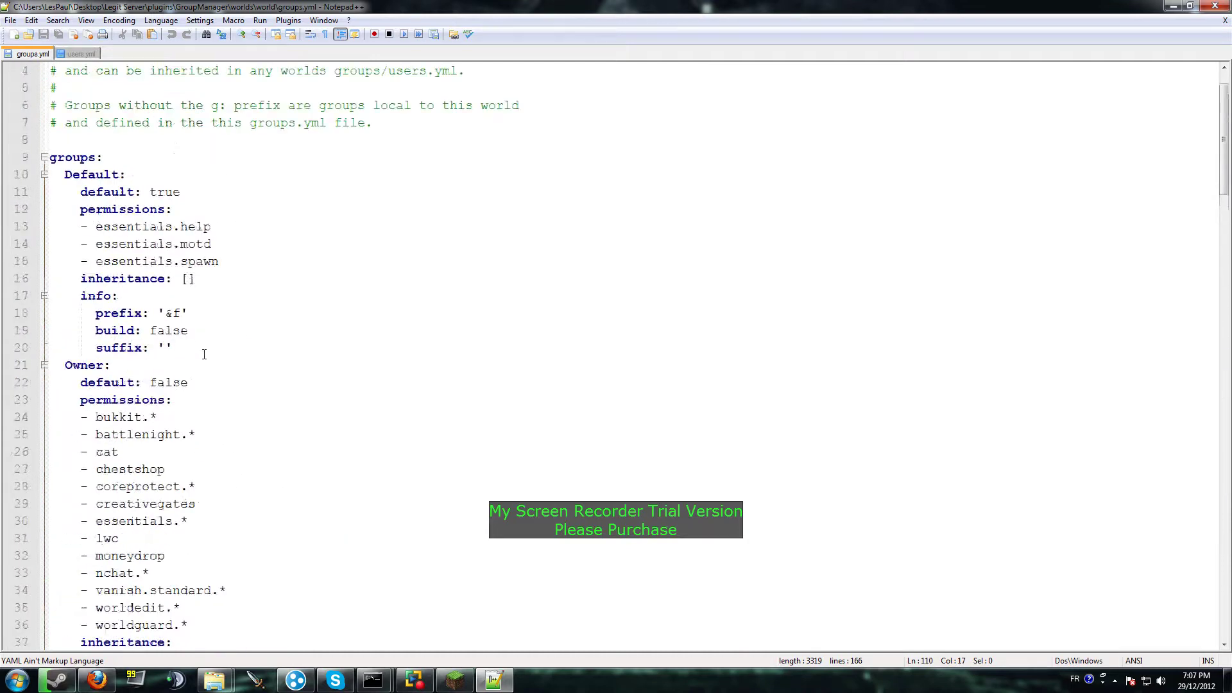
scroll(204, 355, up, 1)
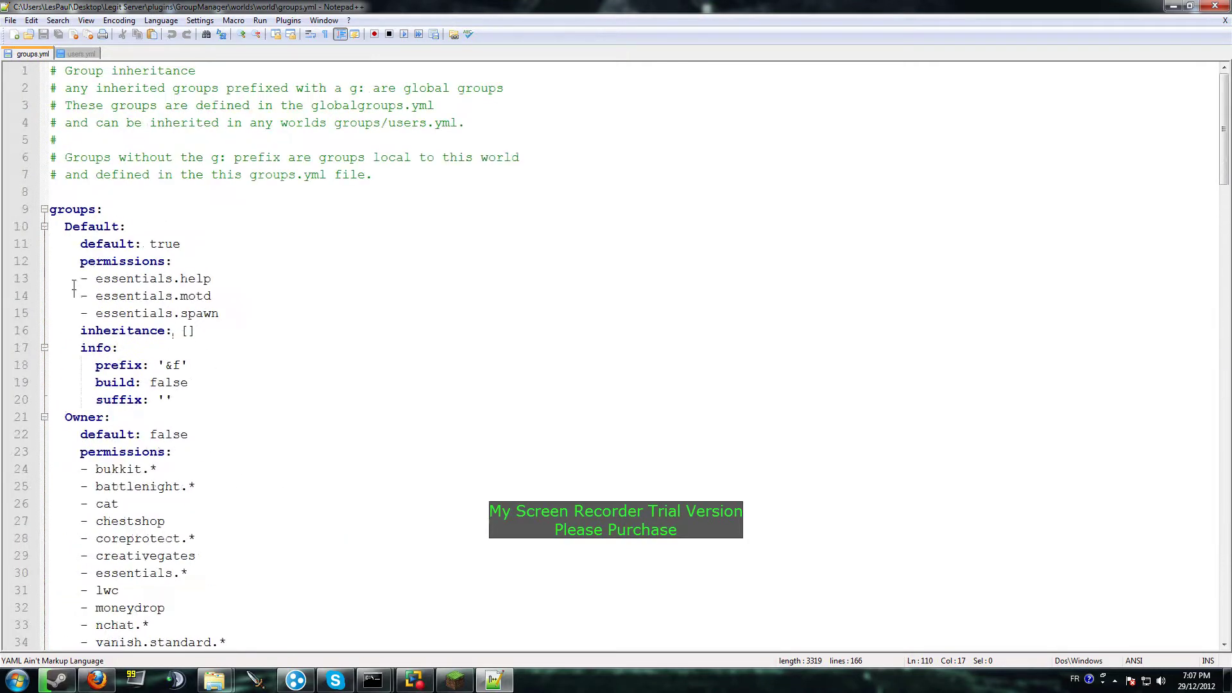
drag(76, 283, 232, 314)
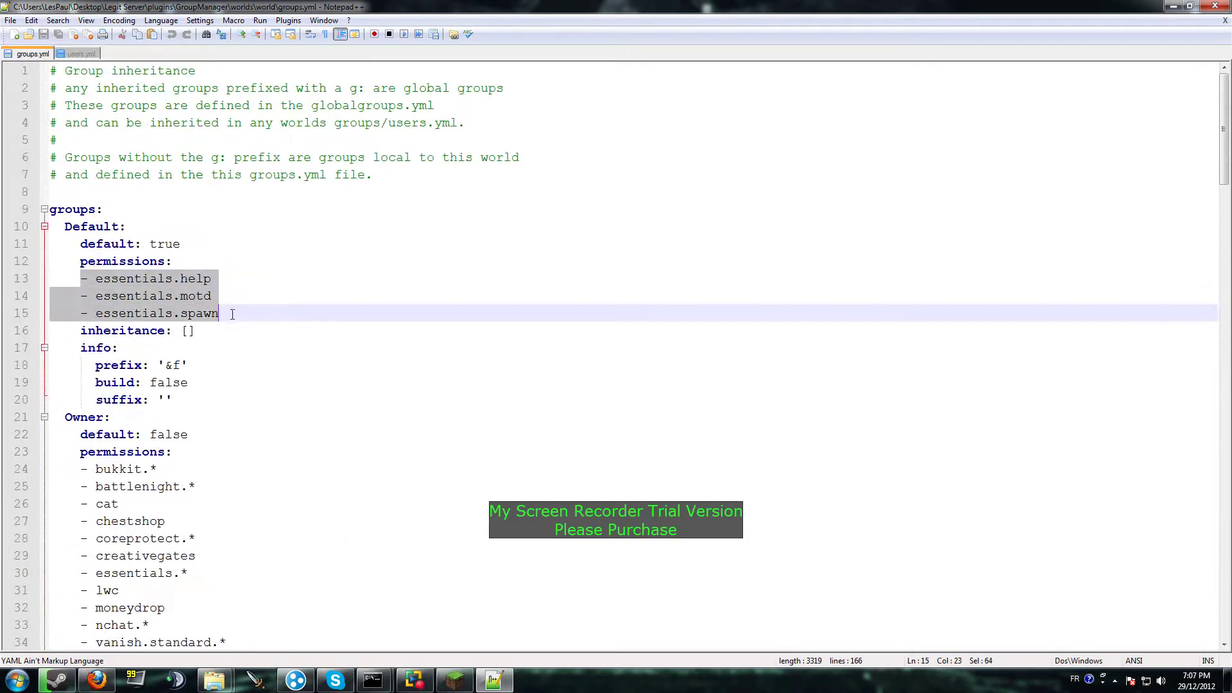
click(244, 268)
scroll(231, 295, down, 20)
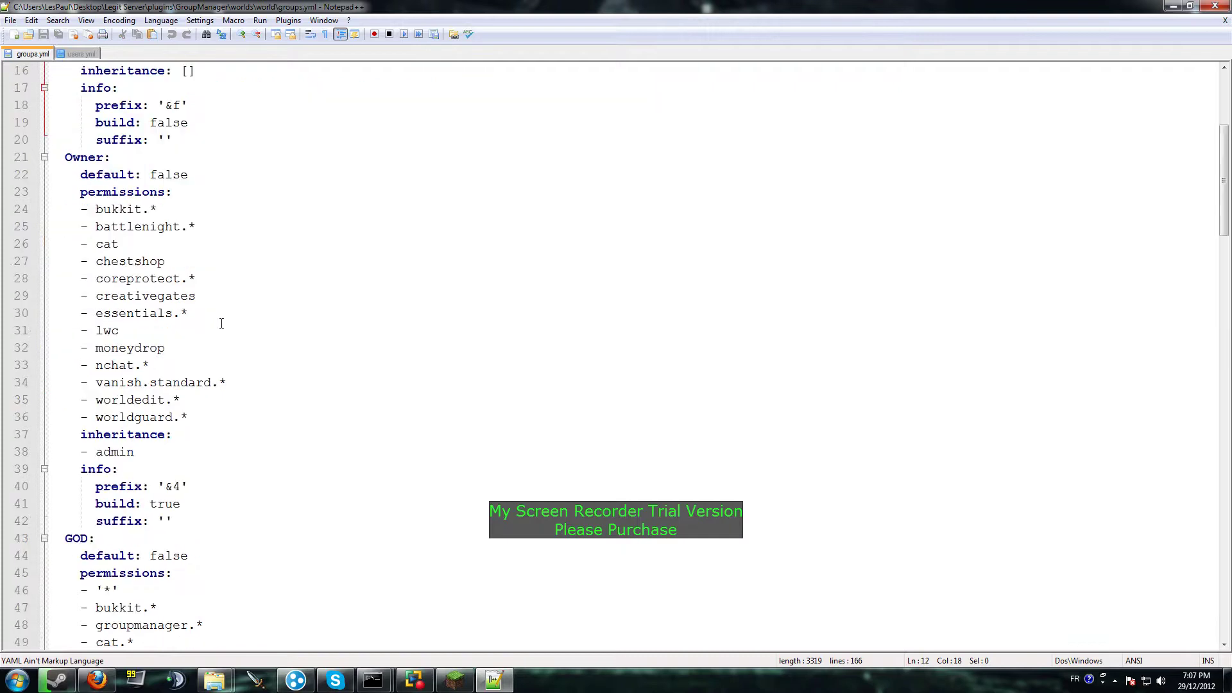
Look through the remaining groups in groups.yml, from Mod and Builder to WorldBuilder, examining their permissions and inheritance entries
scroll(222, 325, down, 11)
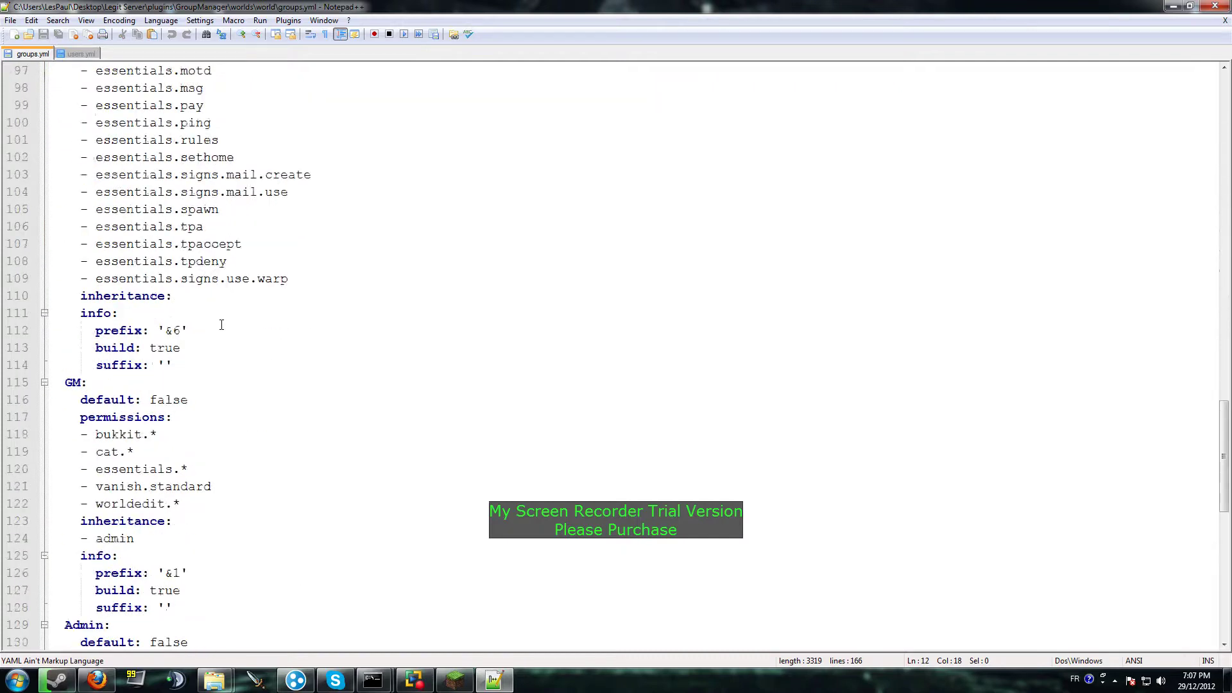
scroll(222, 325, up, 14)
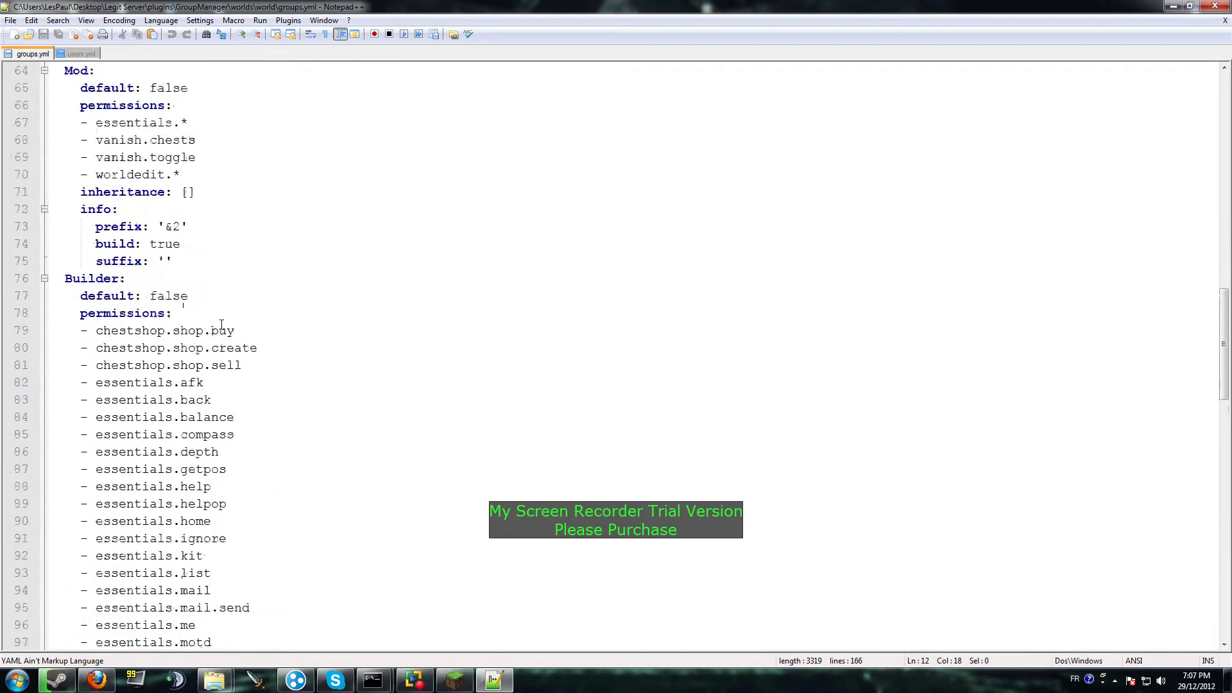
scroll(168, 328, up, 3)
scroll(172, 320, down, 20)
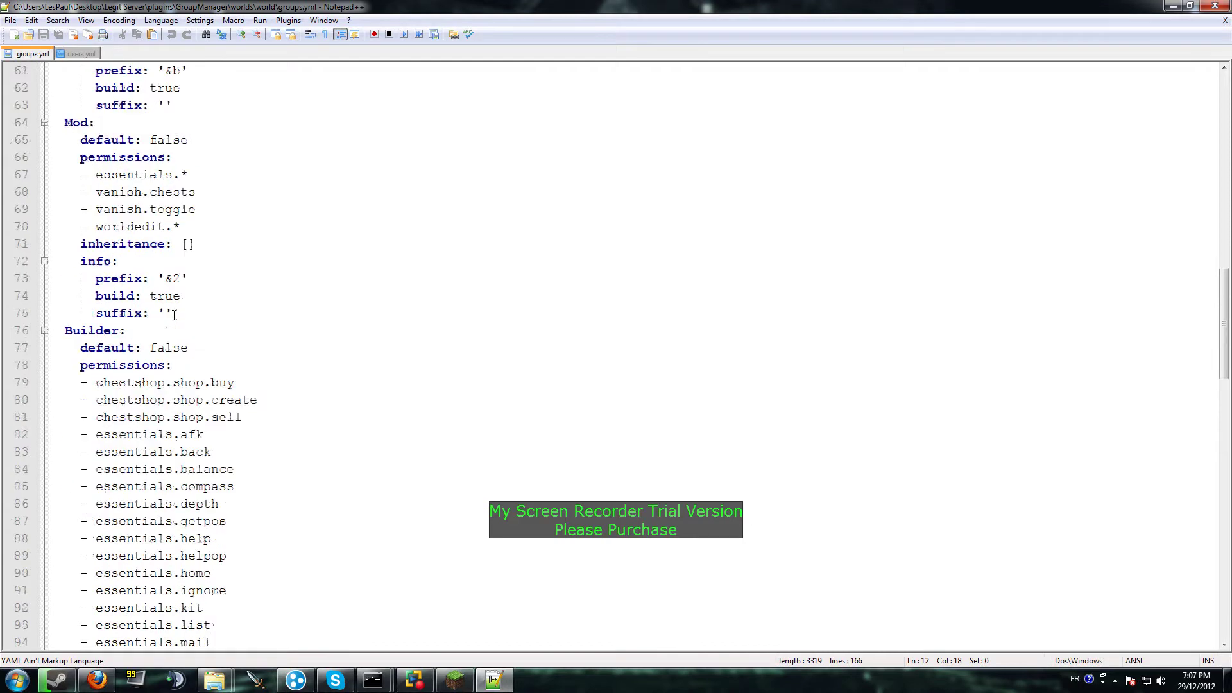
scroll(174, 316, down, 4)
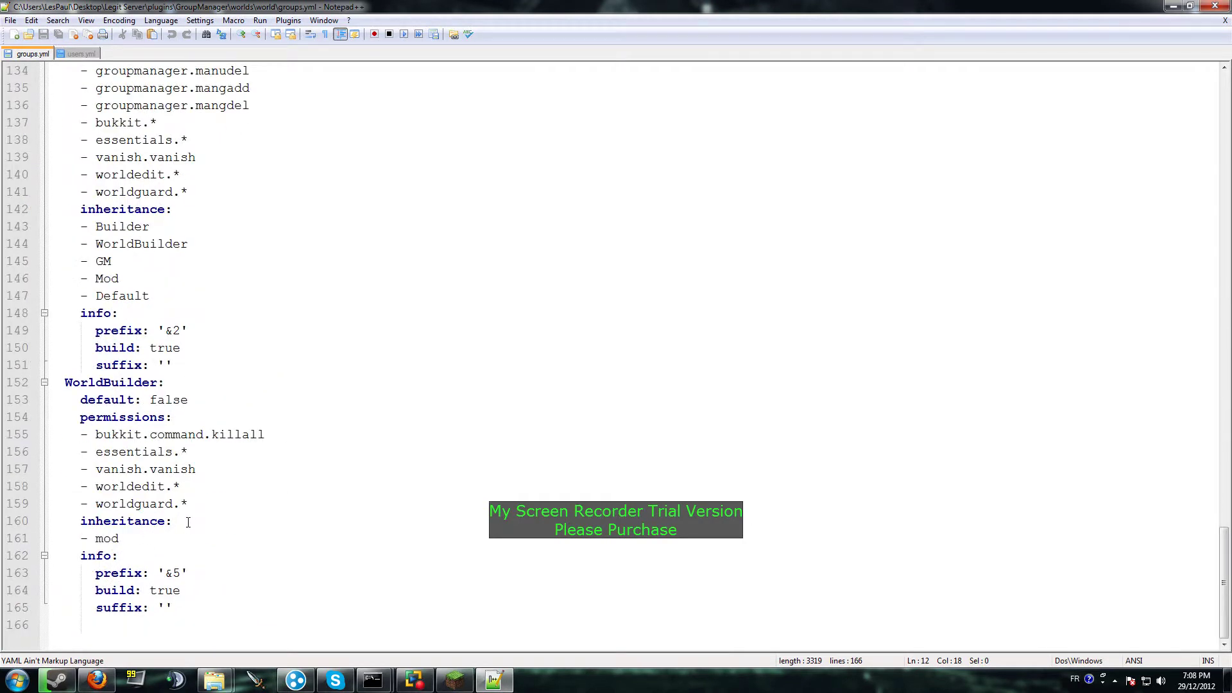
scroll(169, 535, up, 20)
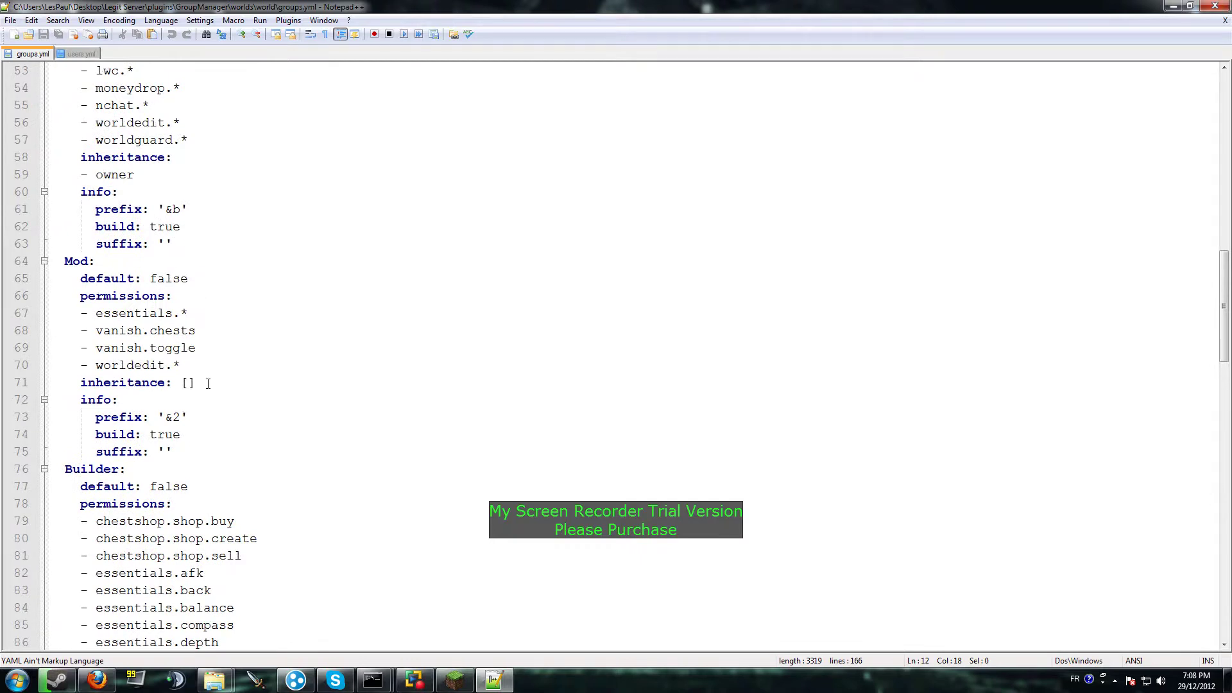
Examine the Mod group's empty inheritance brackets and its essentials.* permission, and return to the Default group
drag(182, 383, 196, 384)
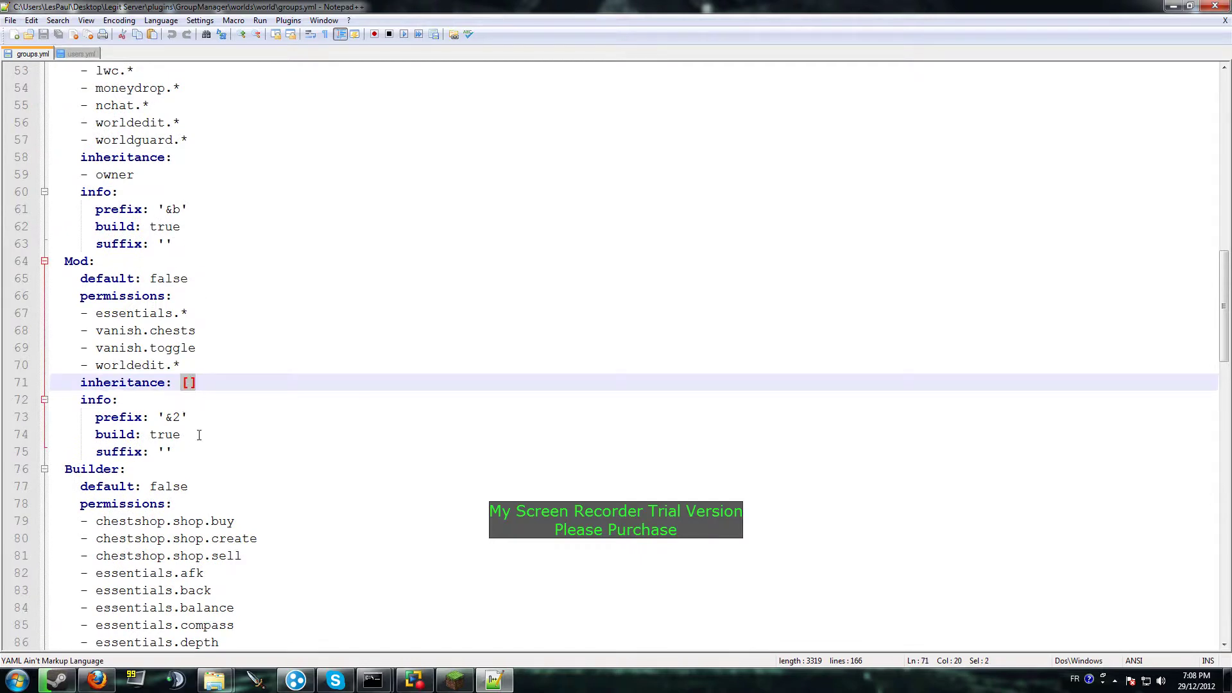
click(208, 317)
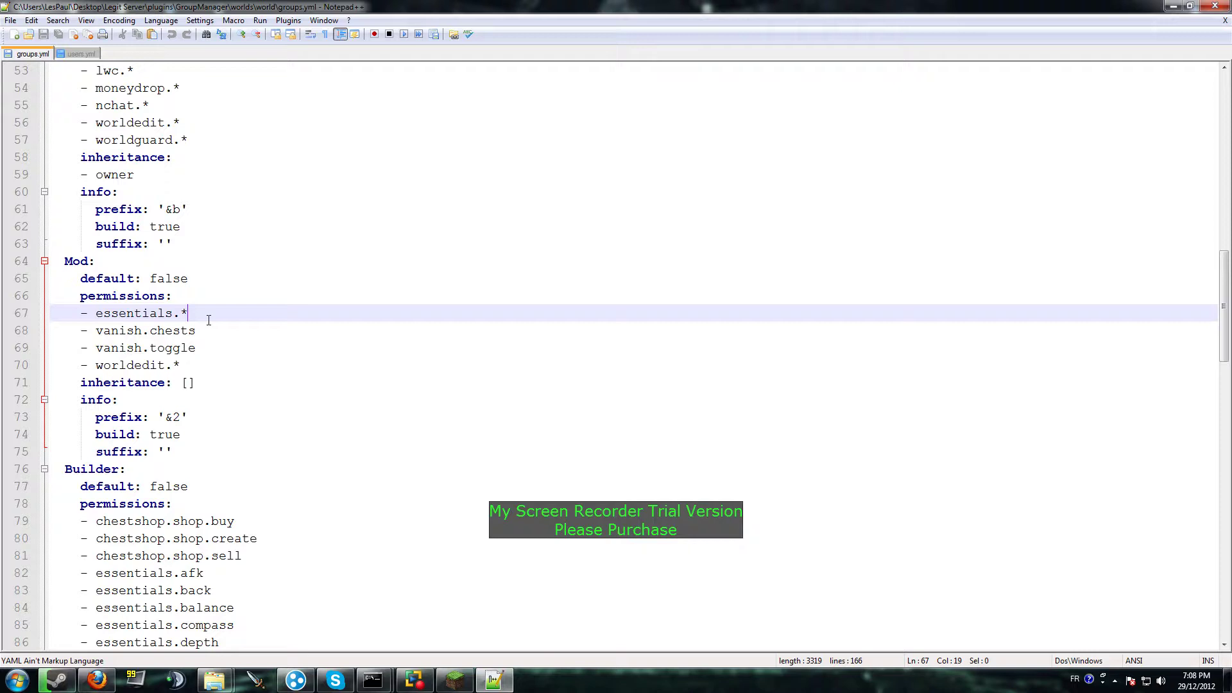
drag(182, 382, 197, 383)
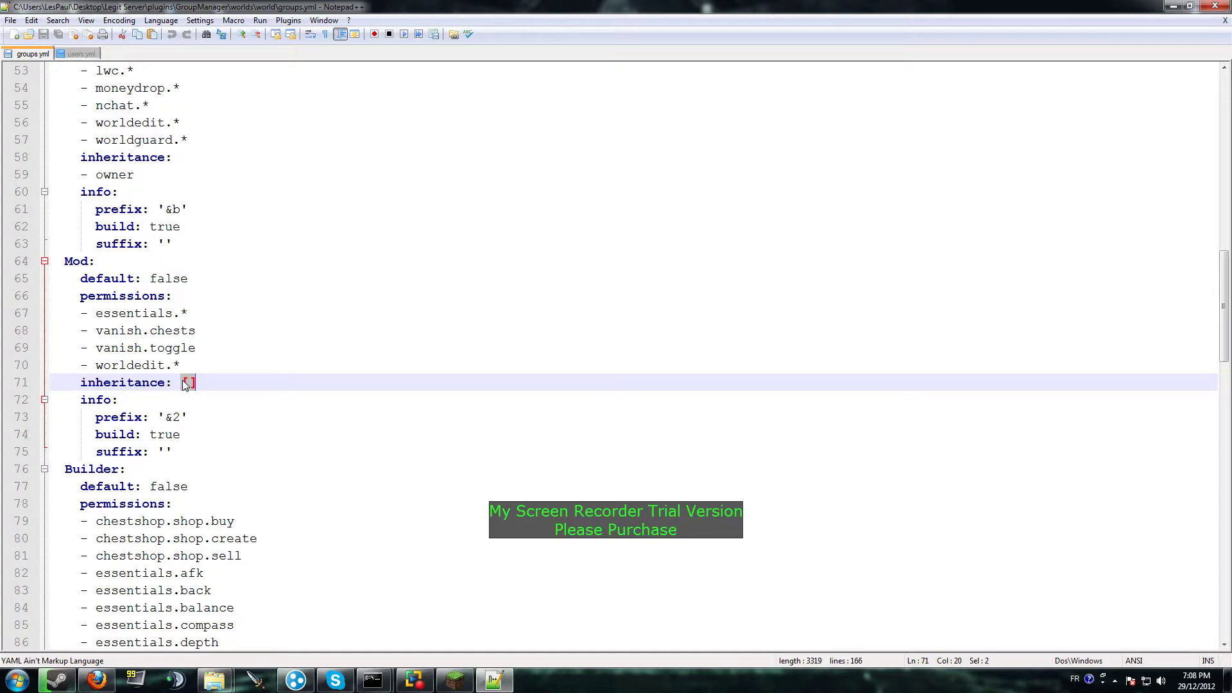
scroll(111, 361, up, 16)
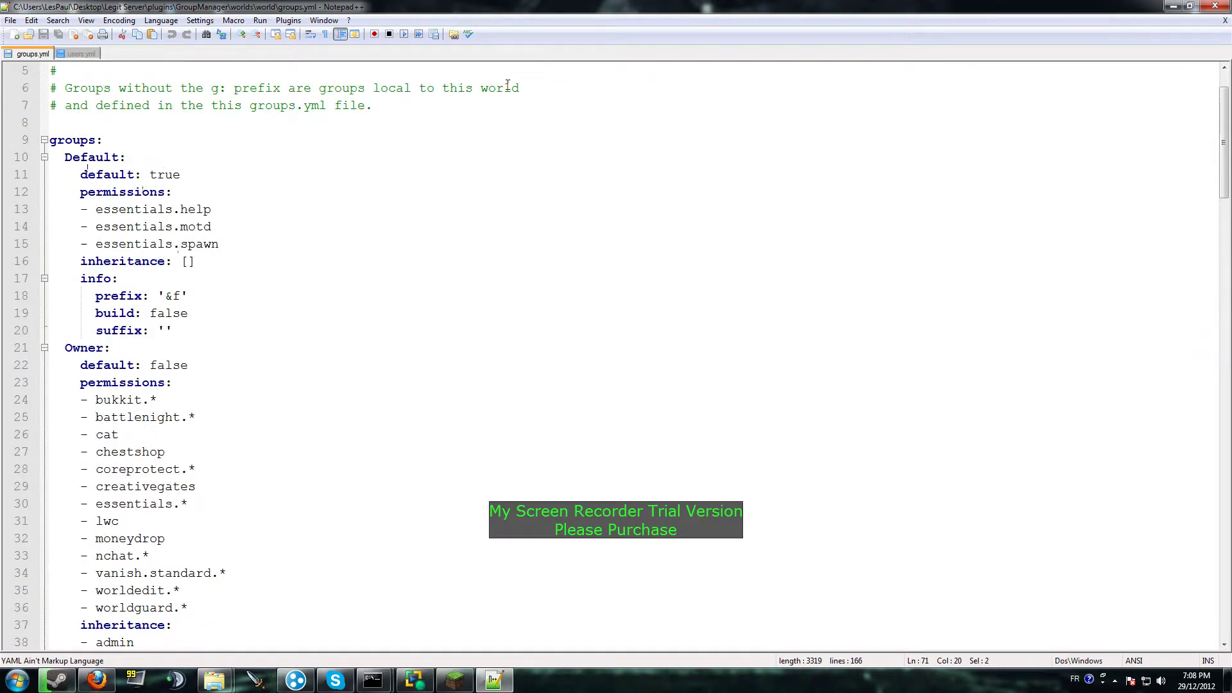
Go back to the world folder and reopen its groups file in Notepad++
click(1172, 8)
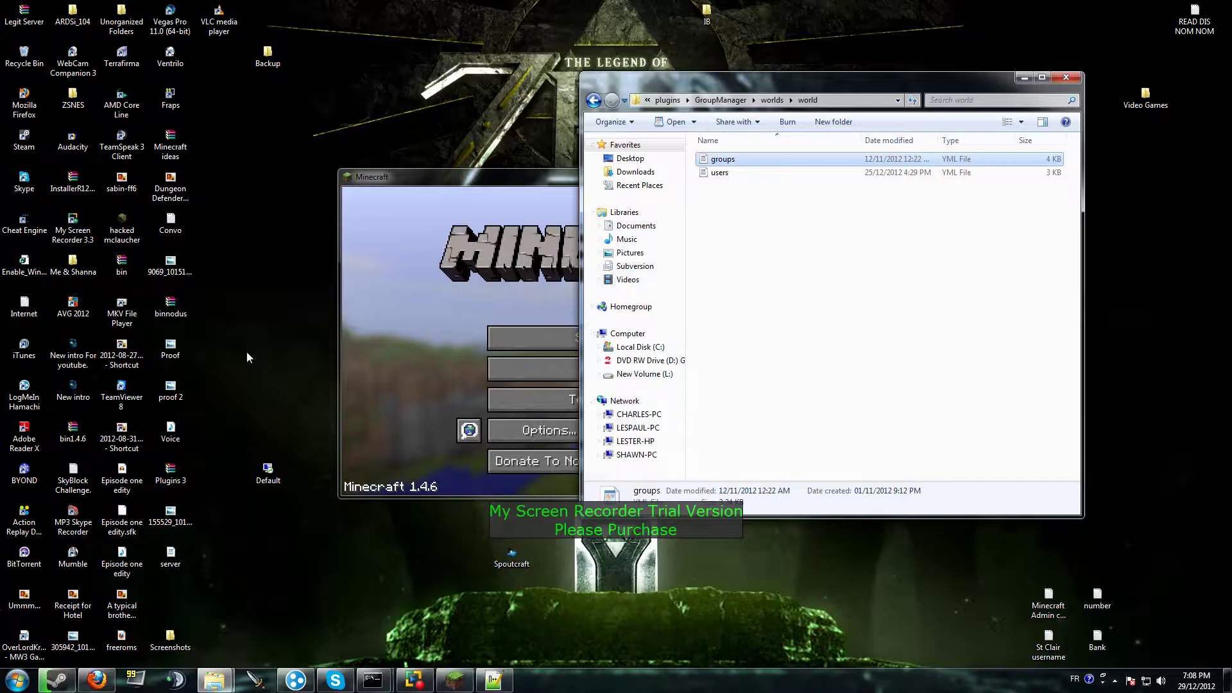
right_click(737, 159)
click(802, 181)
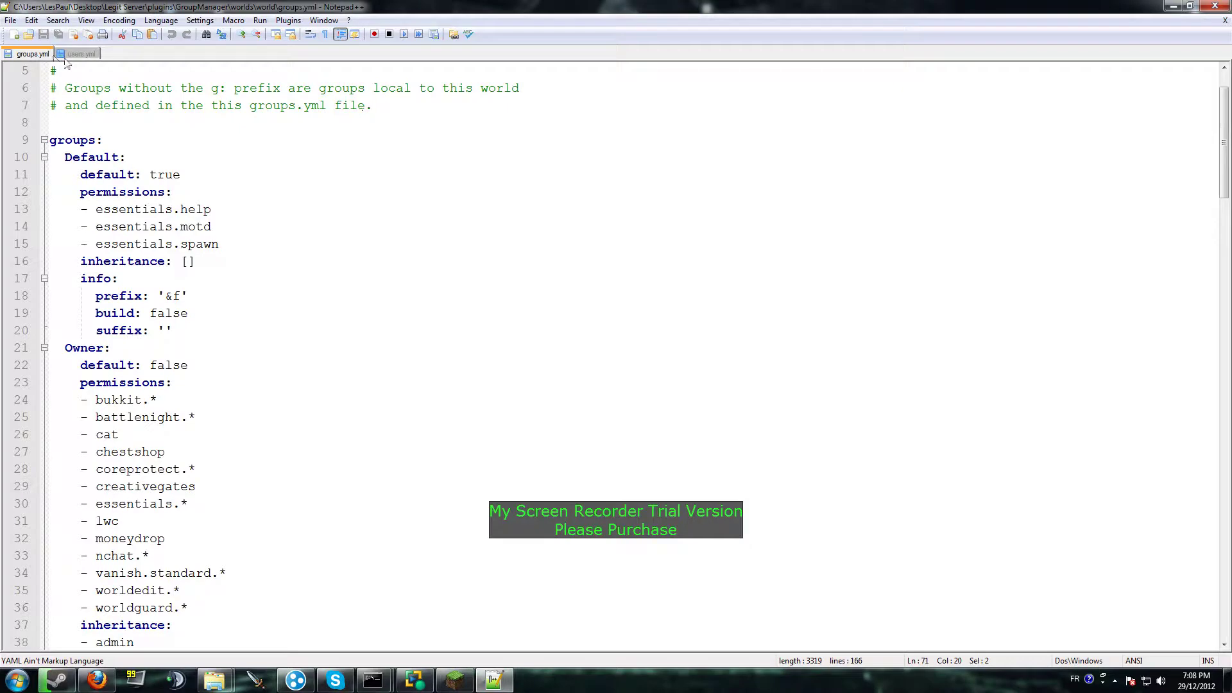
Copy the groups heading with the whole Default group block, and close groups.yml
click(51, 140)
drag(51, 139, 224, 329)
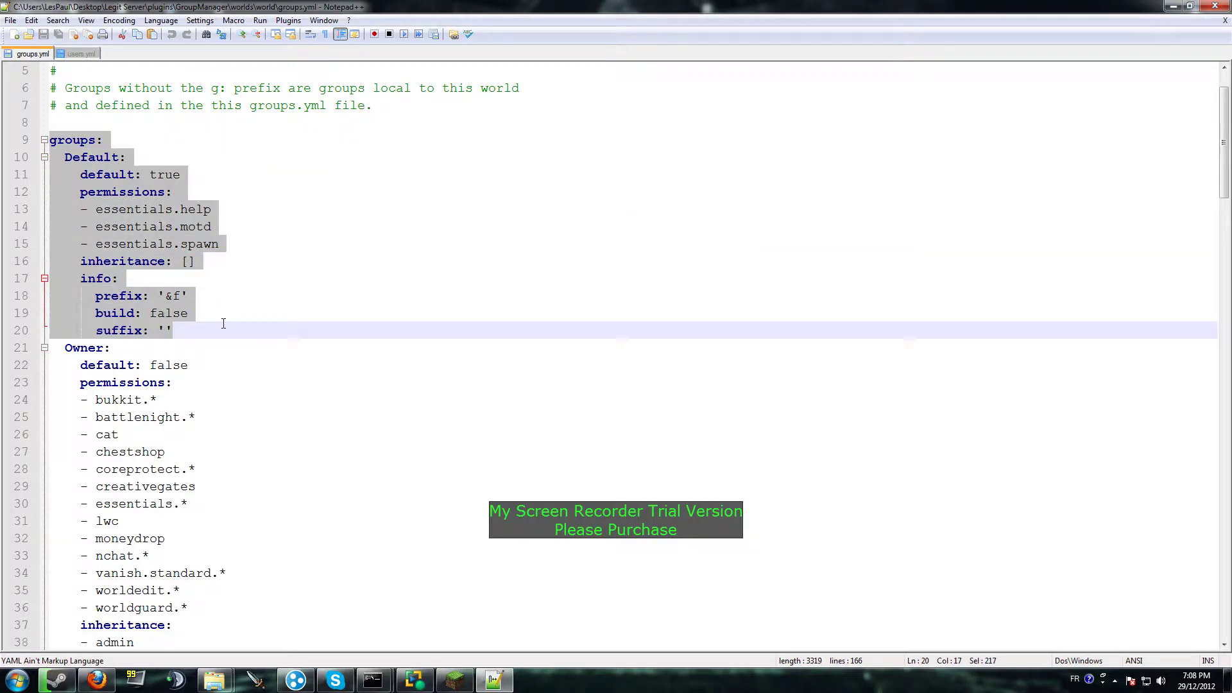
right_click(150, 313)
click(193, 334)
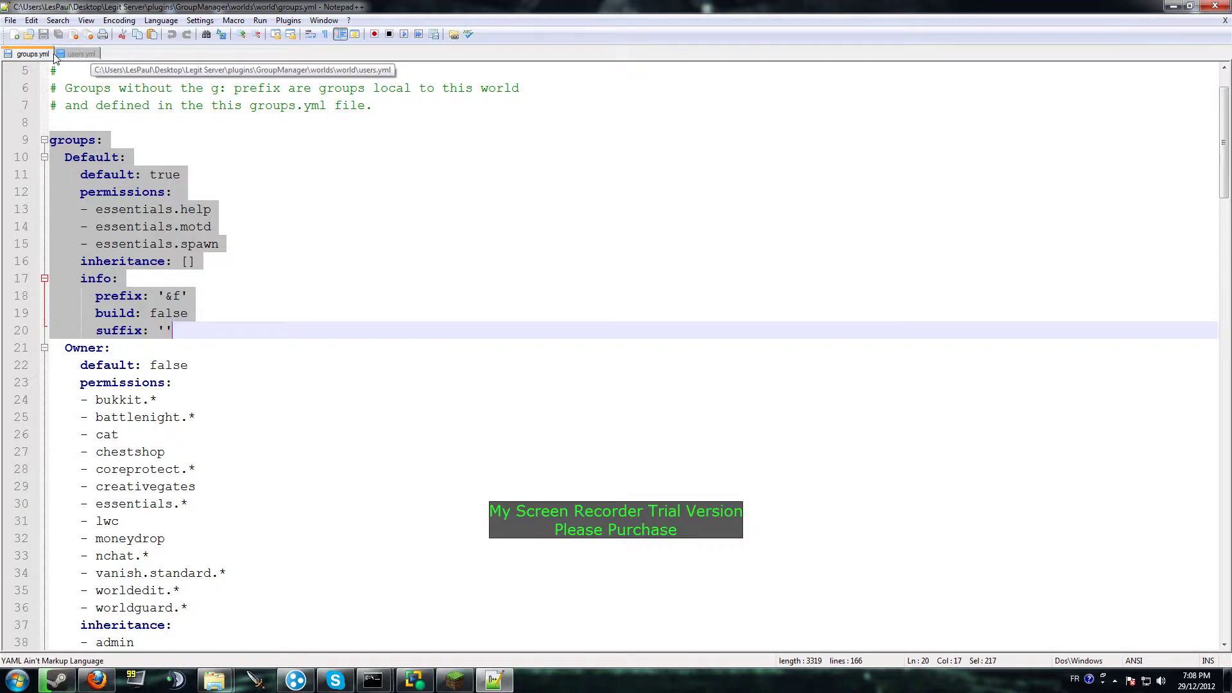
right_click(33, 55)
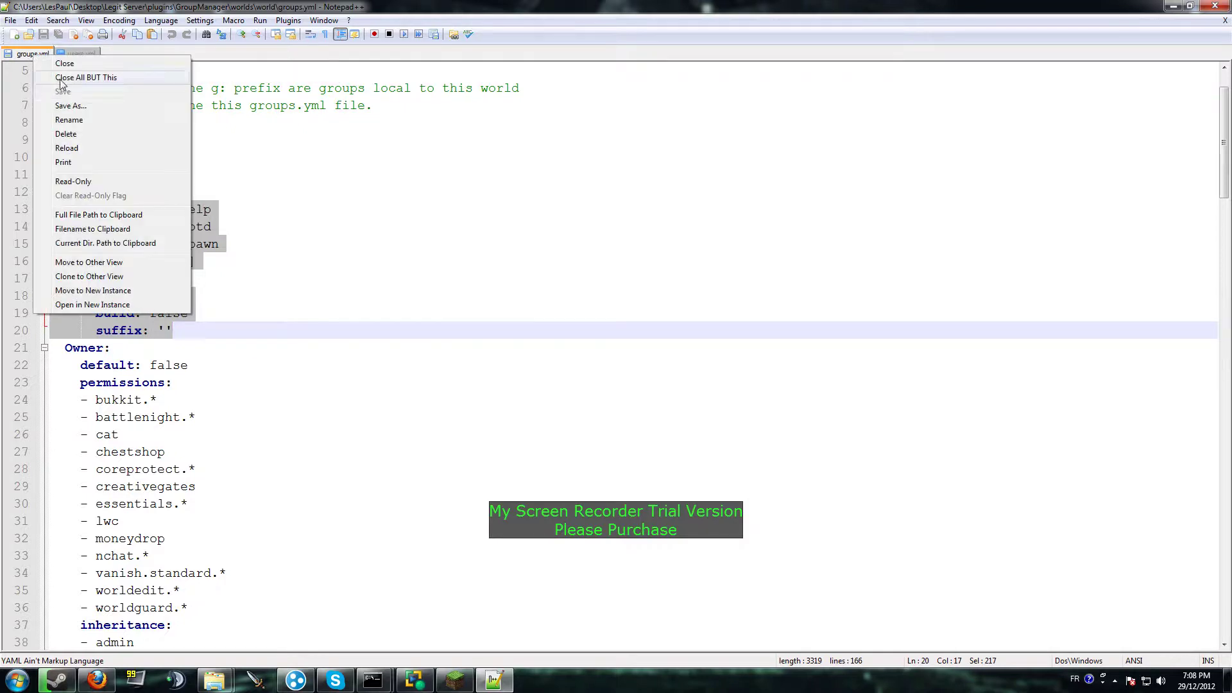
click(90, 63)
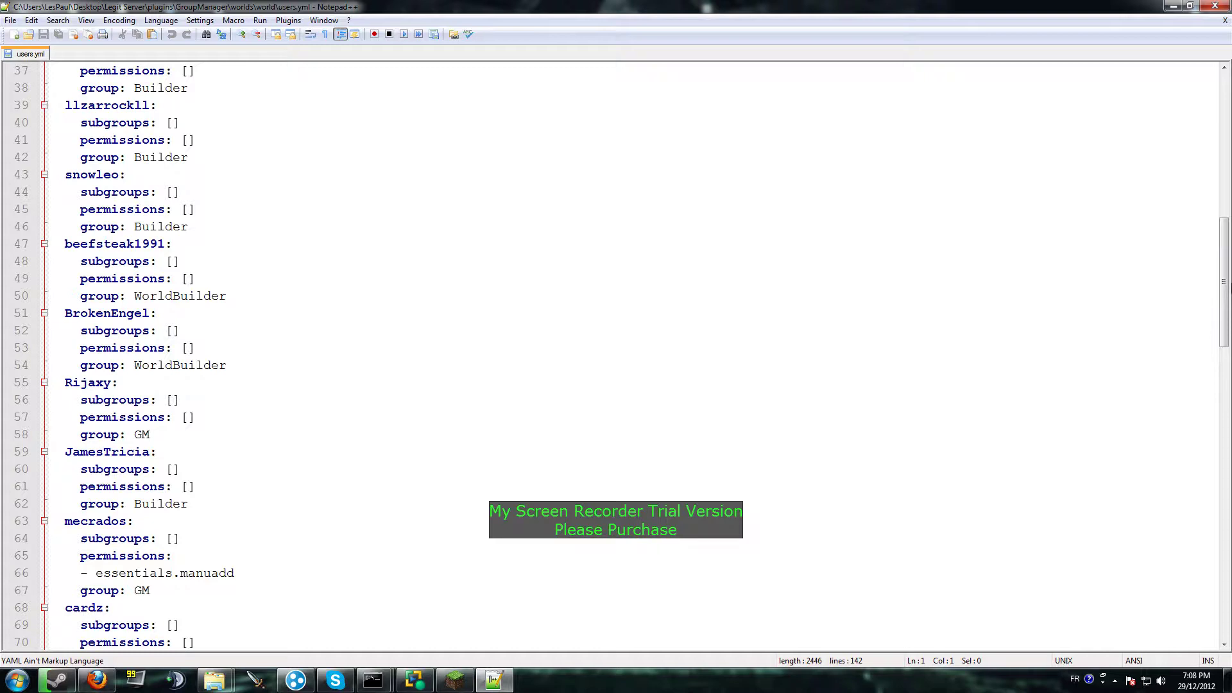
Replace the entire contents of users.yml with the copied groups heading and Default group block
drag(1225, 286, 1225, 577)
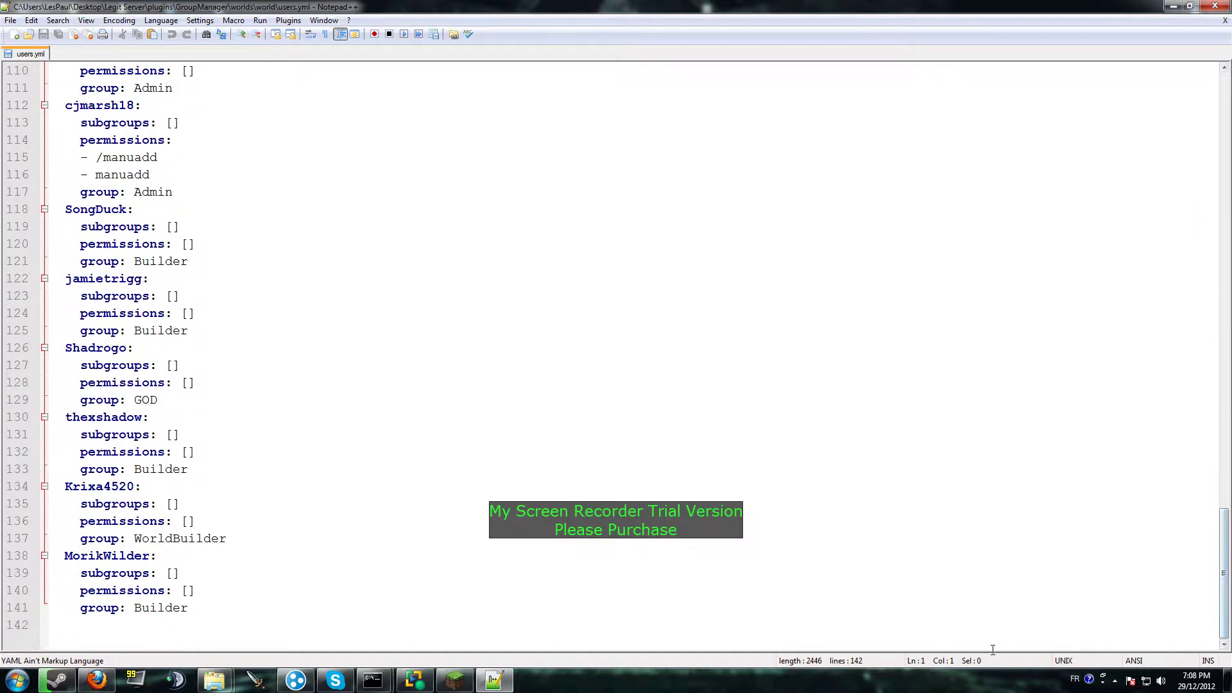
drag(992, 650, 3, 26)
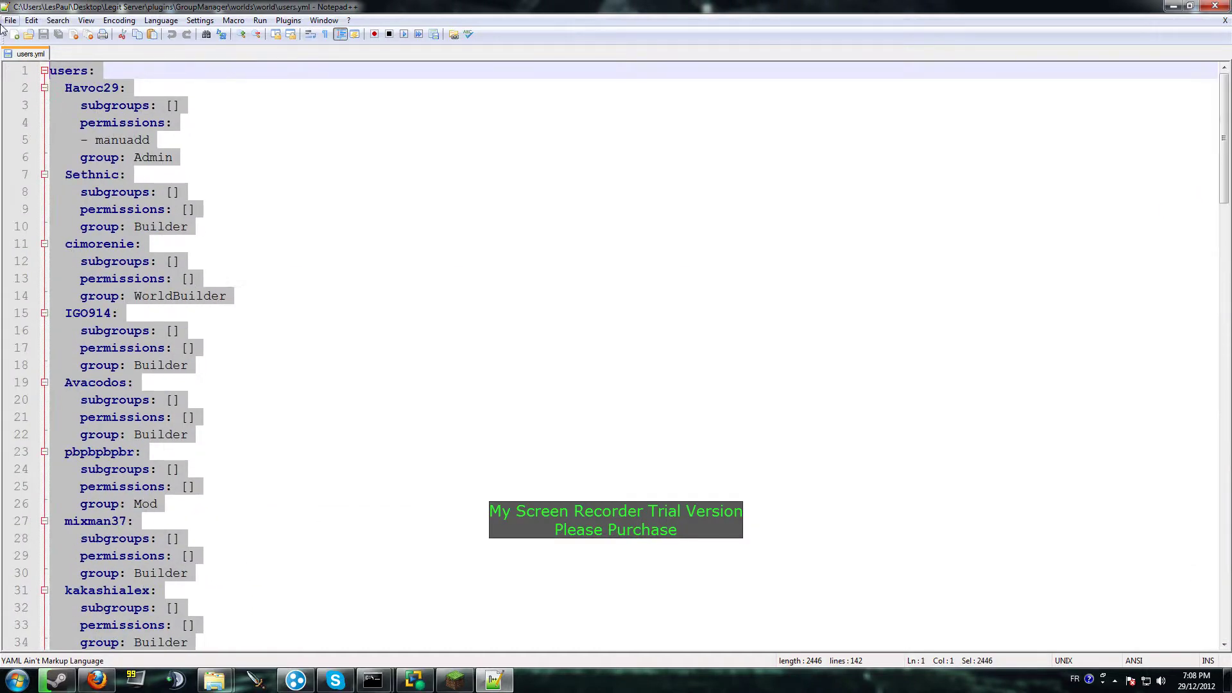
key(ctrl+v)
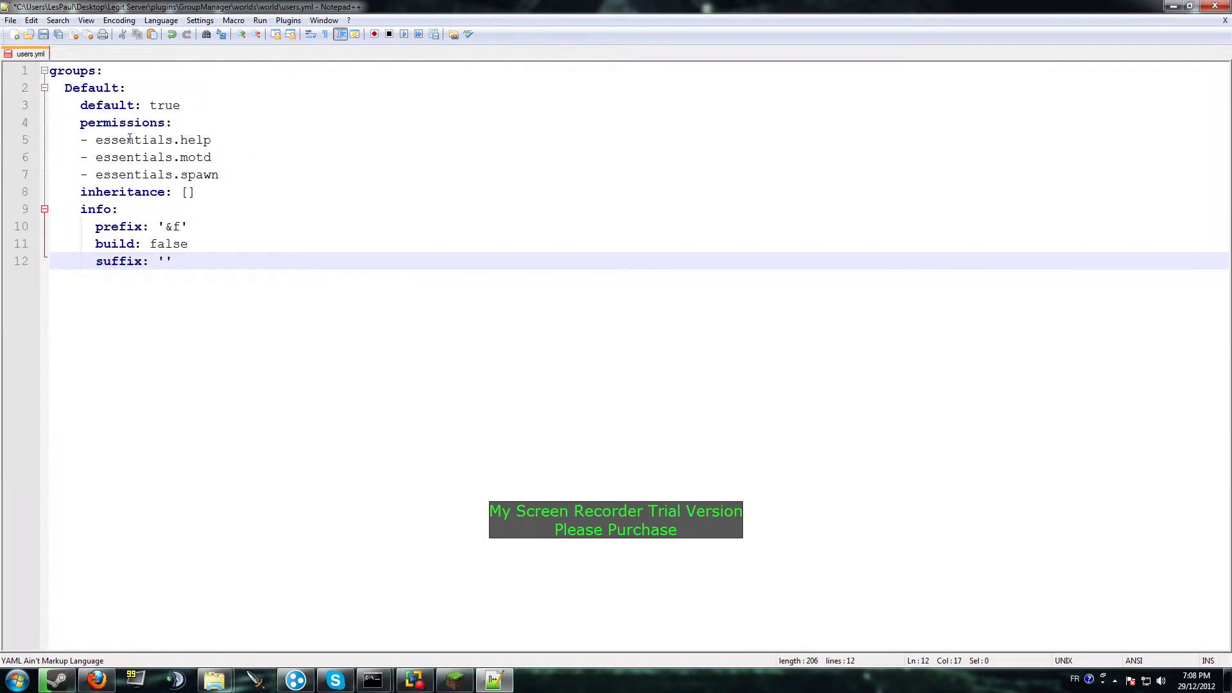
drag(176, 262, 51, 72)
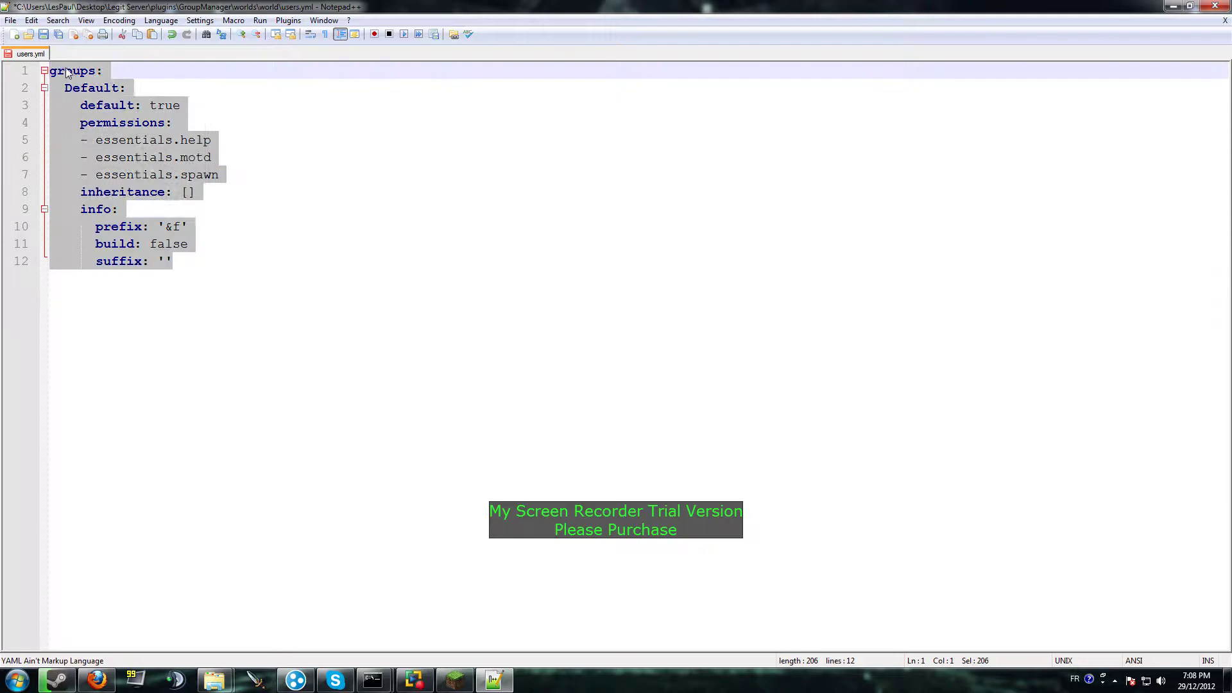
right_click(66, 68)
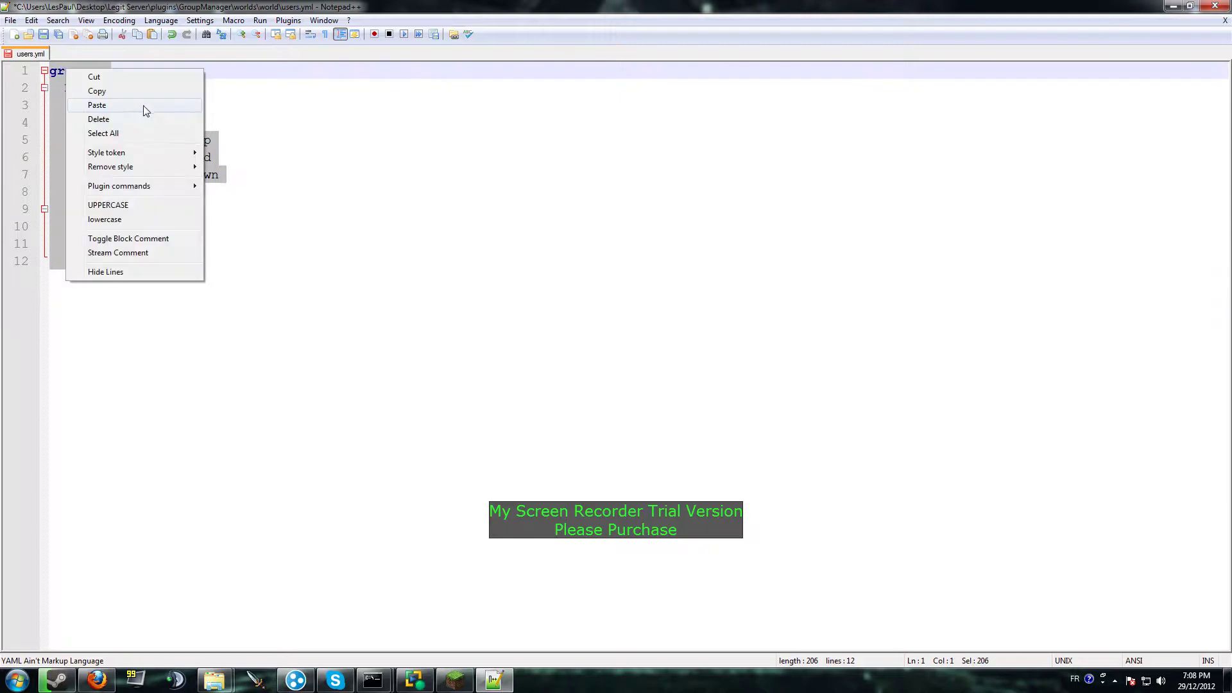
click(248, 250)
Paste a second copy of the groups and Default block below the first, leaving a blank line between them
click(254, 275)
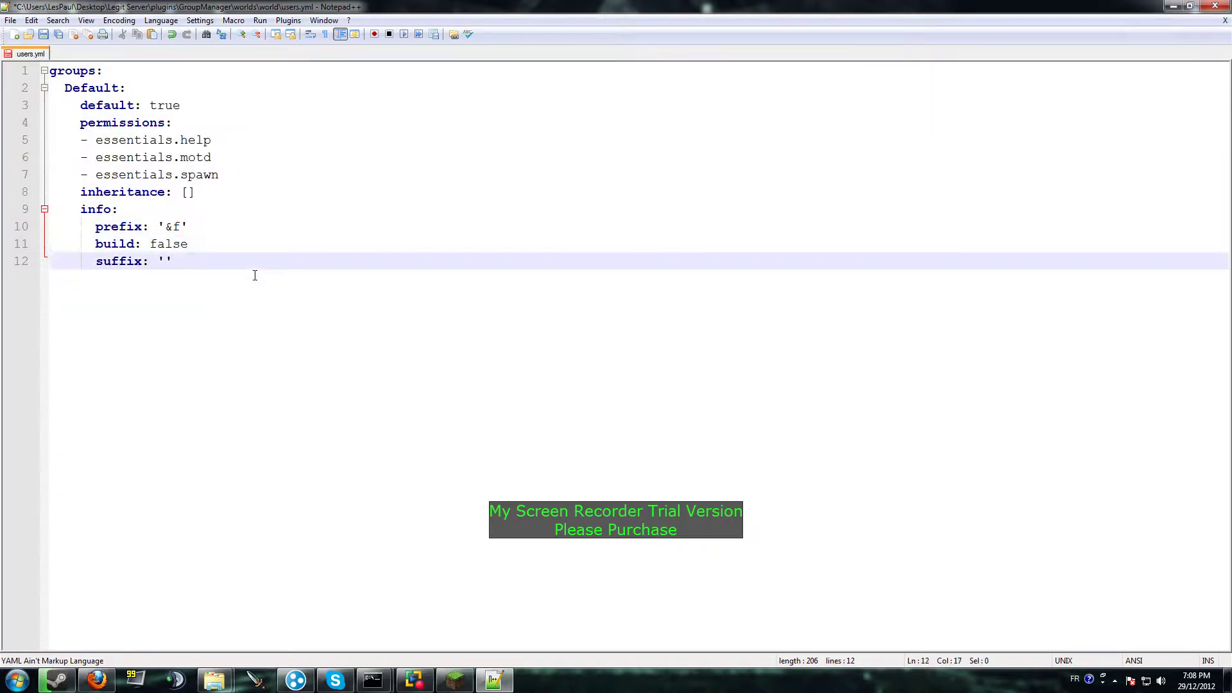
text(à)
key(Return)
key(BackSpace)
key(BackSpace)
key(BackSpace)
key(BackSpace)
key(BackSpace)
key(BackSpace)
key(BackSpace)
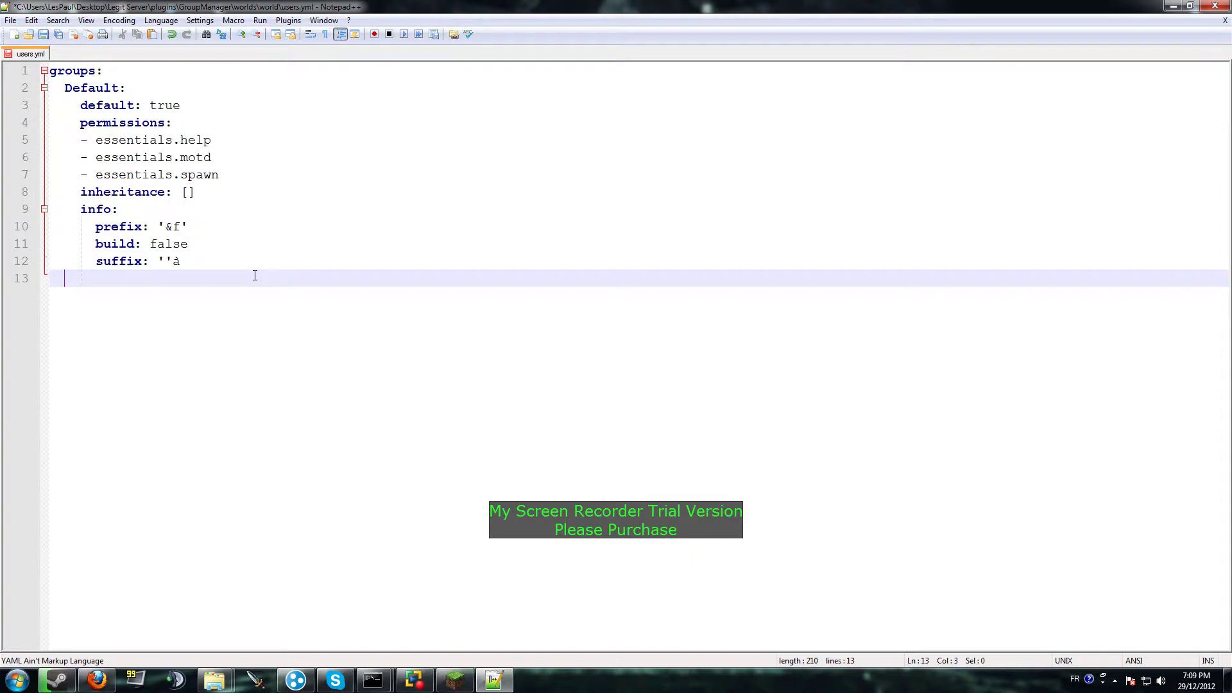
key(Return)
key(Return)
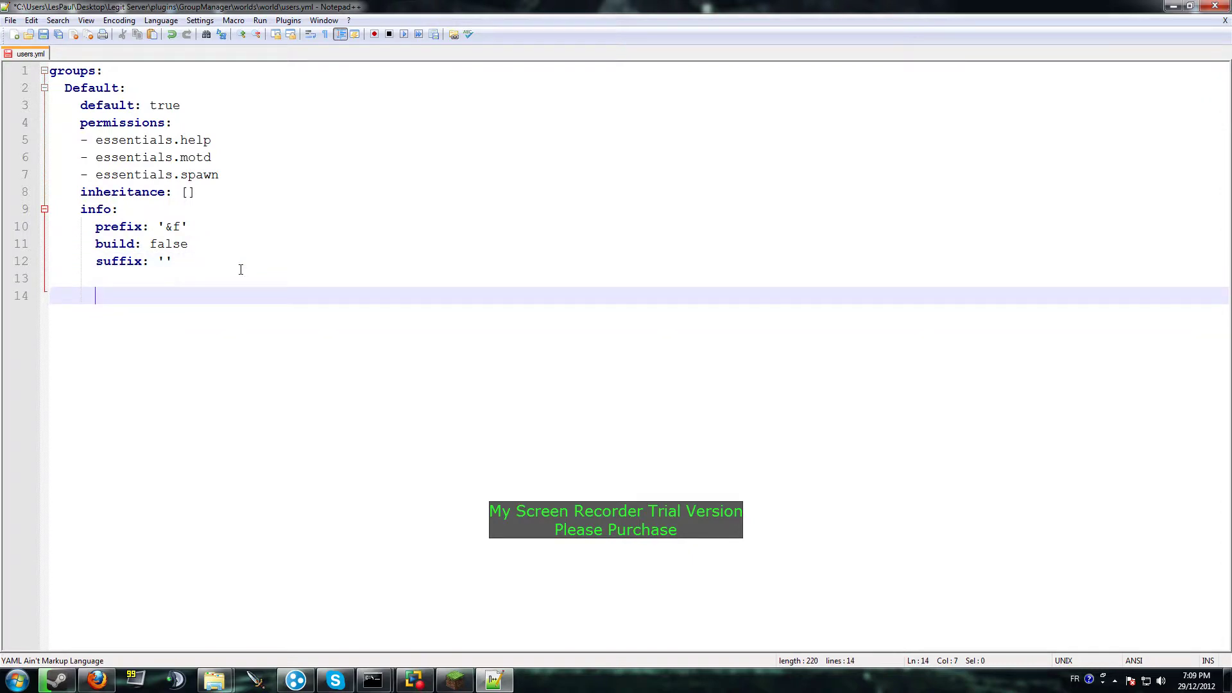
key(ctrl+v)
Remove the indentation in front of the second groups heading so it starts at the line's beginning
key(Up)
key(Up)
key(Up)
key(Up)
key(Up)
key(Up)
key(Up)
key(Up)
key(Up)
key(Up)
key(Up)
key(Up)
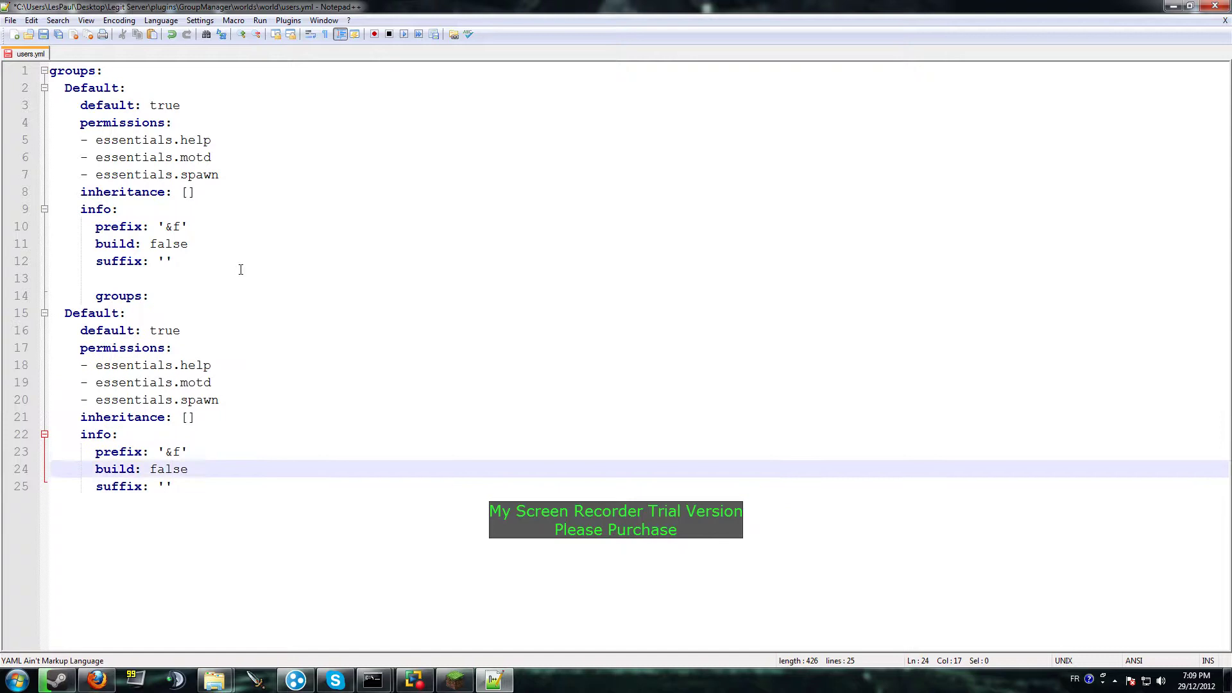
key(Down)
key(Down)
key(Up)
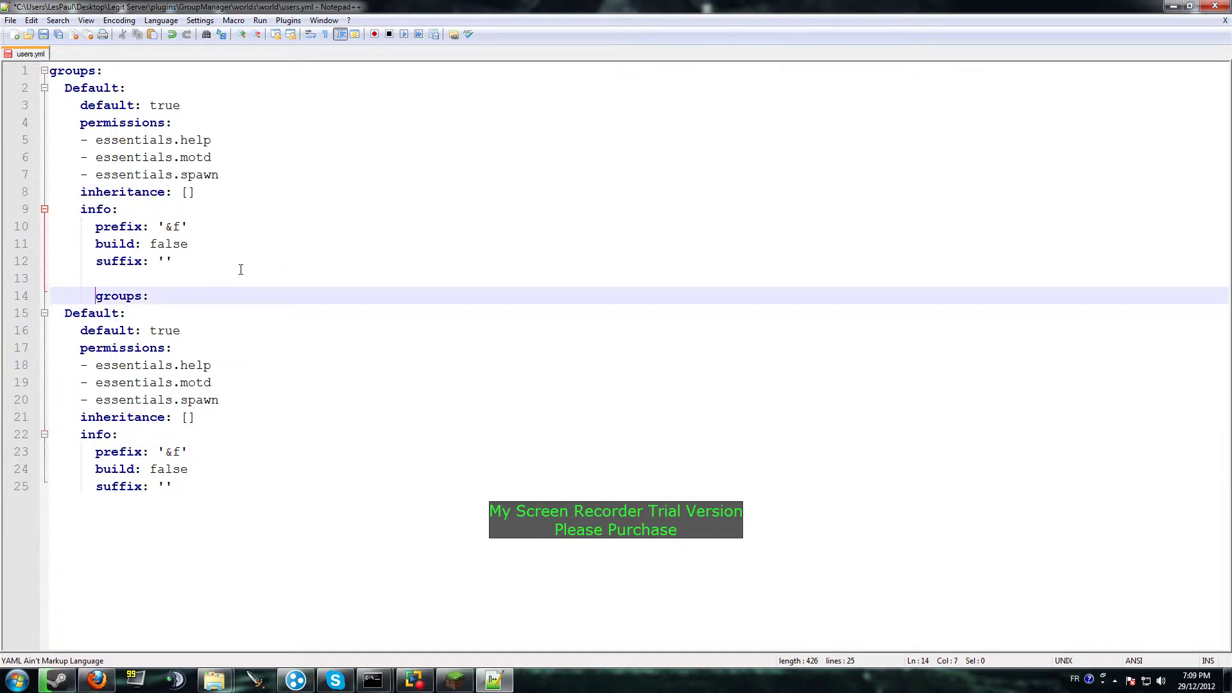
key(Home)
key(BackSpace)
key(BackSpace)
key(BackSpace)
key(BackSpace)
key(BackSpace)
key(BackSpace)
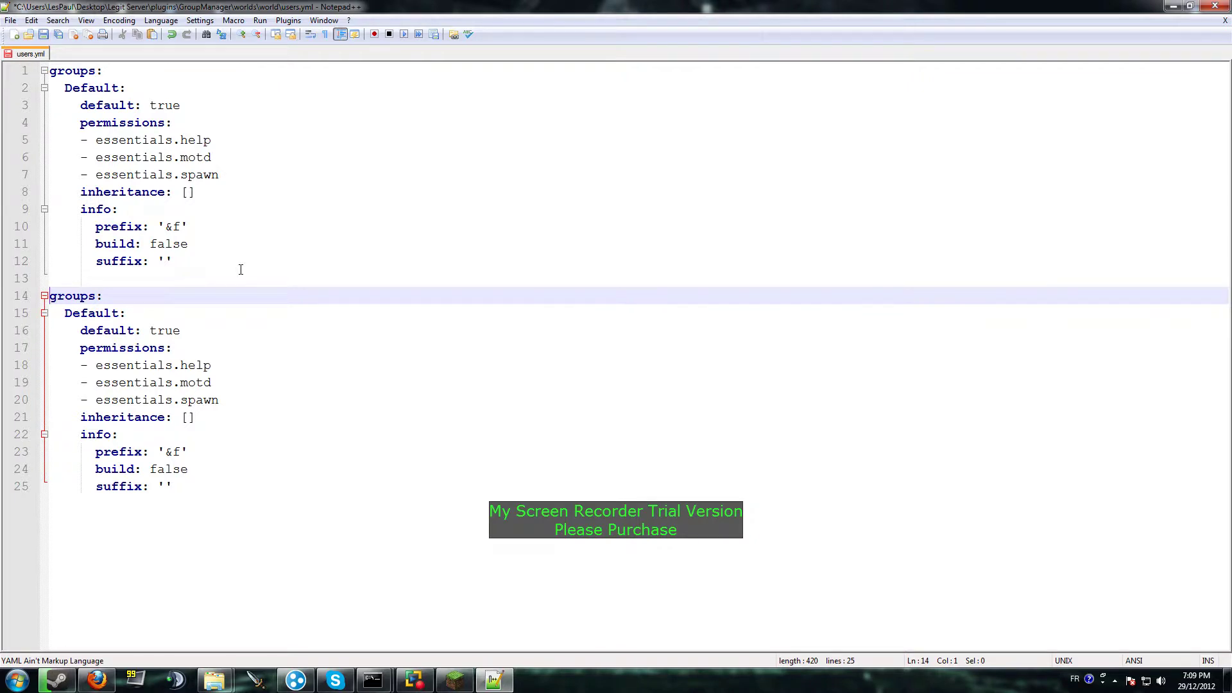
Rename the group in the second block to Builder
key(Up)
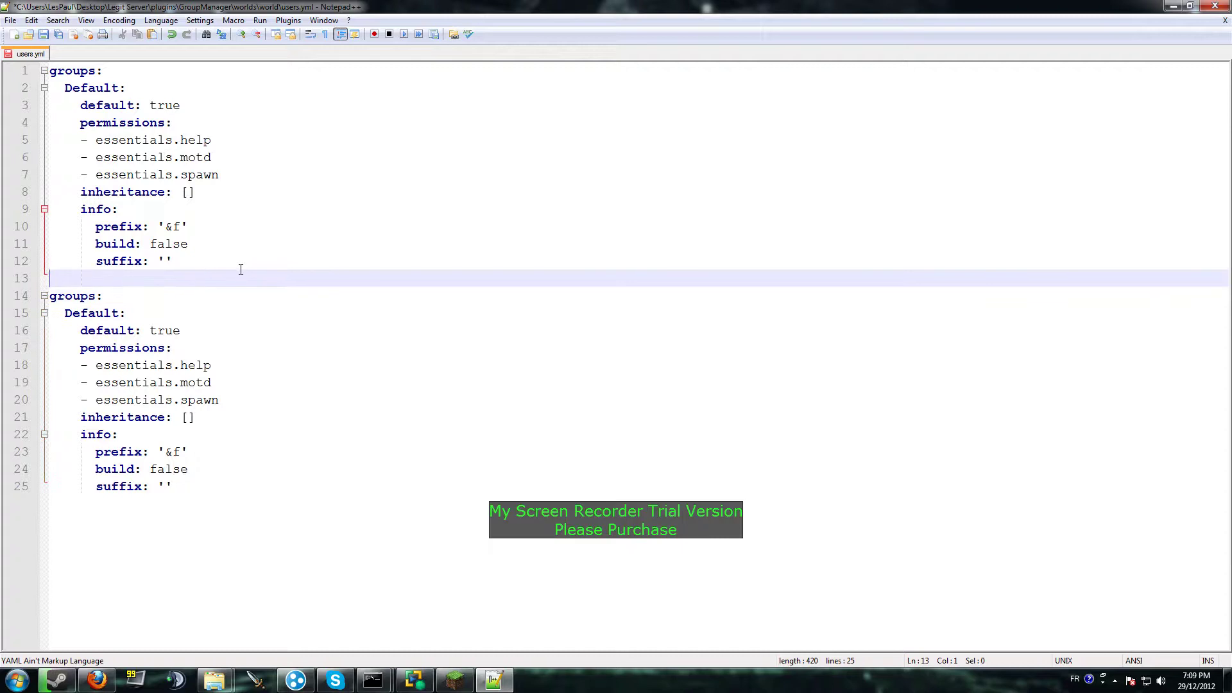
key(Down)
key(Down)
key(Right)
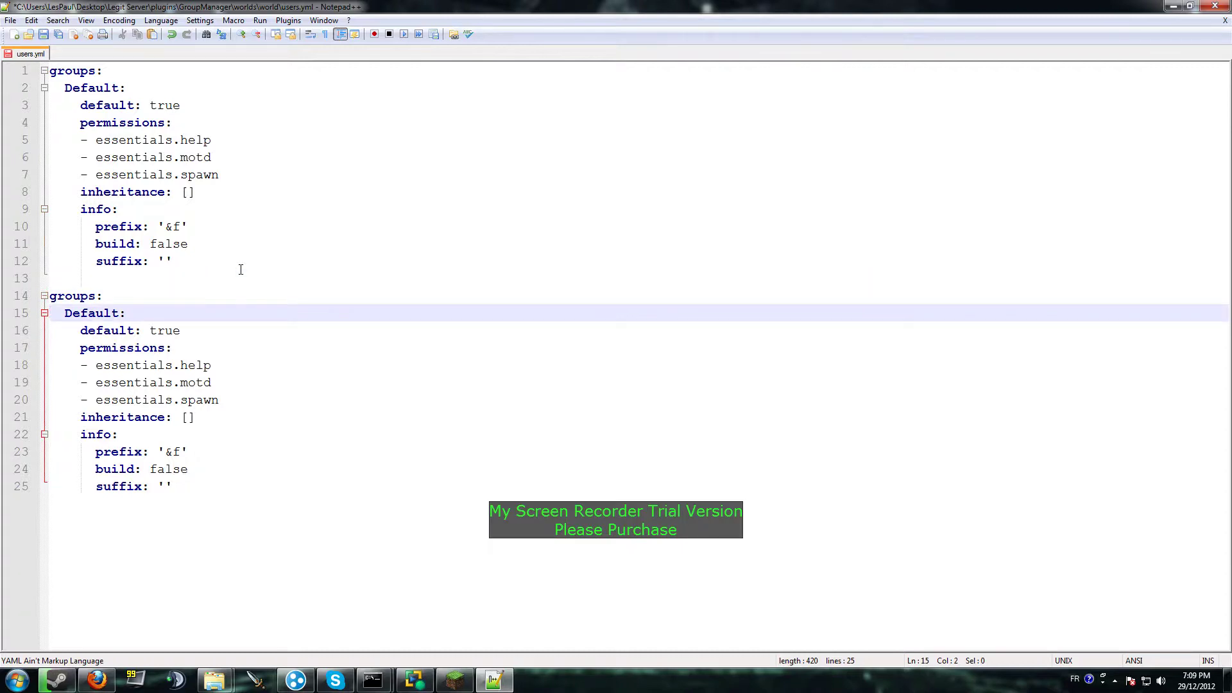
key(Right)
key(Right)
key(Right)
key(Right)
key(Right)
key(Right)
key(Right)
key(Right)
key(BackSpace)
key(BackSpace)
key(BackSpace)
key(BackSpace)
key(BackSpace)
key(BackSpace)
key(BackSpace)
text(Builder)
Set the Builder group's default value to false
key(Down)
key(Down)
key(End)
key(Up)
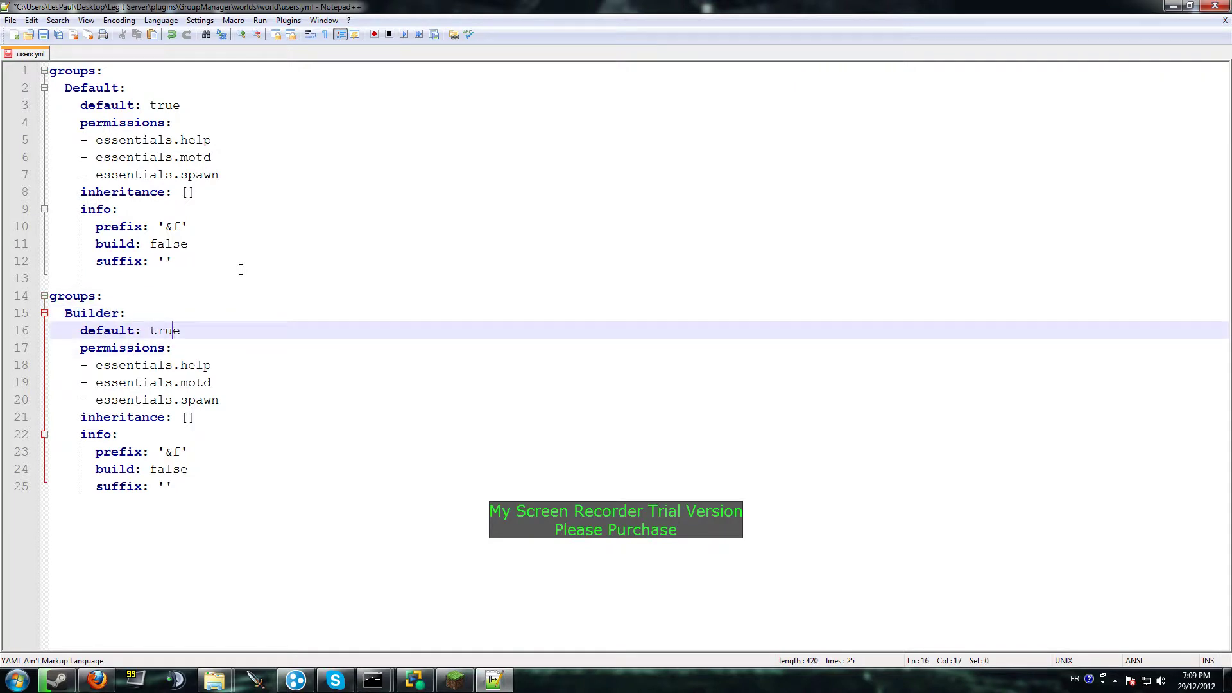
key(BackSpace)
key(BackSpace)
key(BackSpace)
key(BackSpace)
text(fal)
key(BackSpace)
text(lse)
Replace the Builder group's three copied permissions with a single -essentials.home entry, leaving an empty line below it
drag(222, 400, 72, 368)
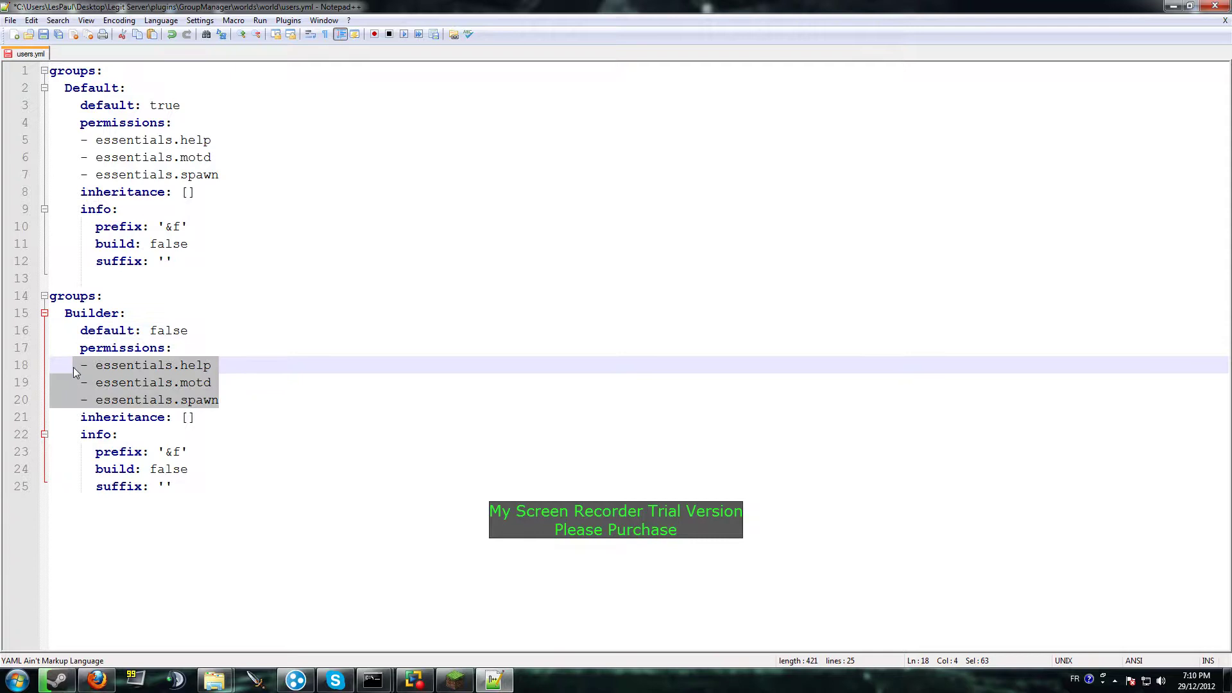
key(Delete)
text(-)
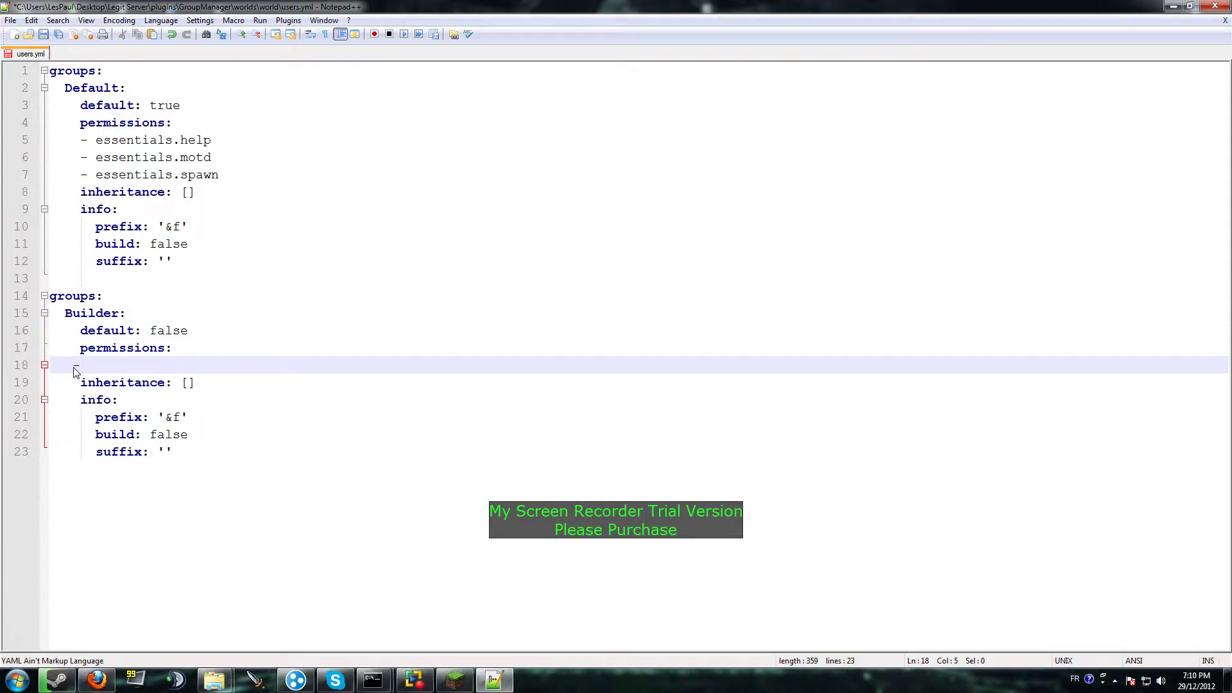
text(essentials.home)
key(Return)
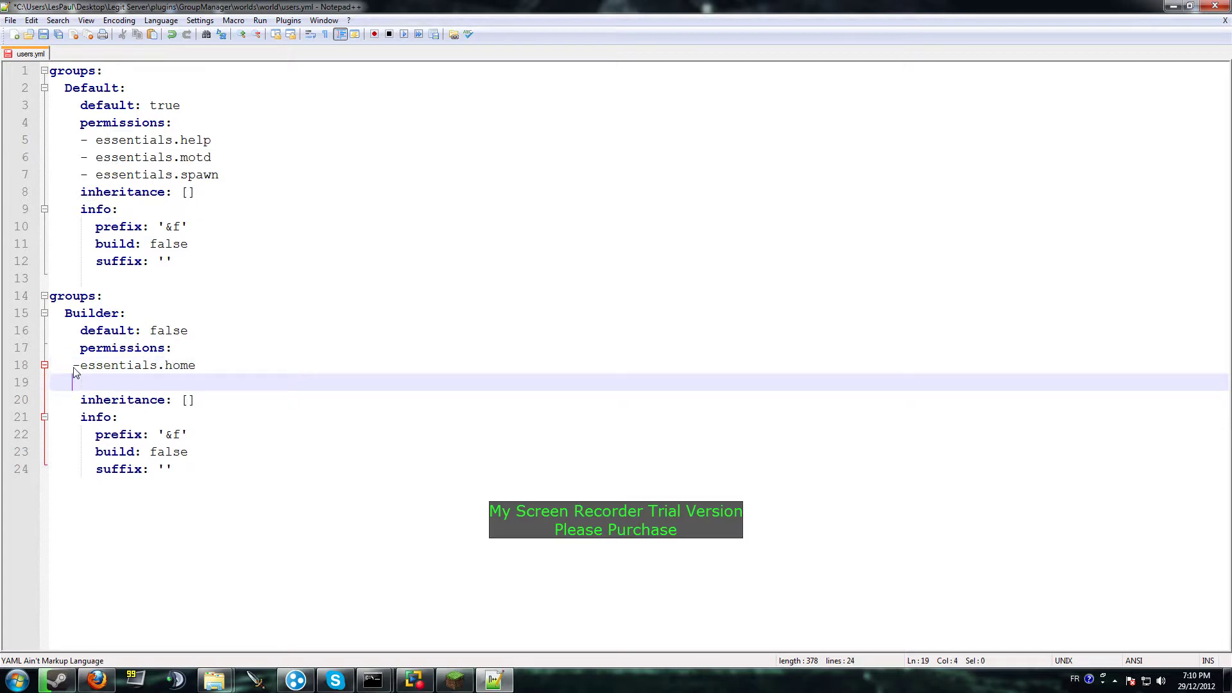
Add the permissions -essentials.spawn, -essentials.sethome and -essentials.* to the Builder group below the home entry
text(-essentials.spawn)
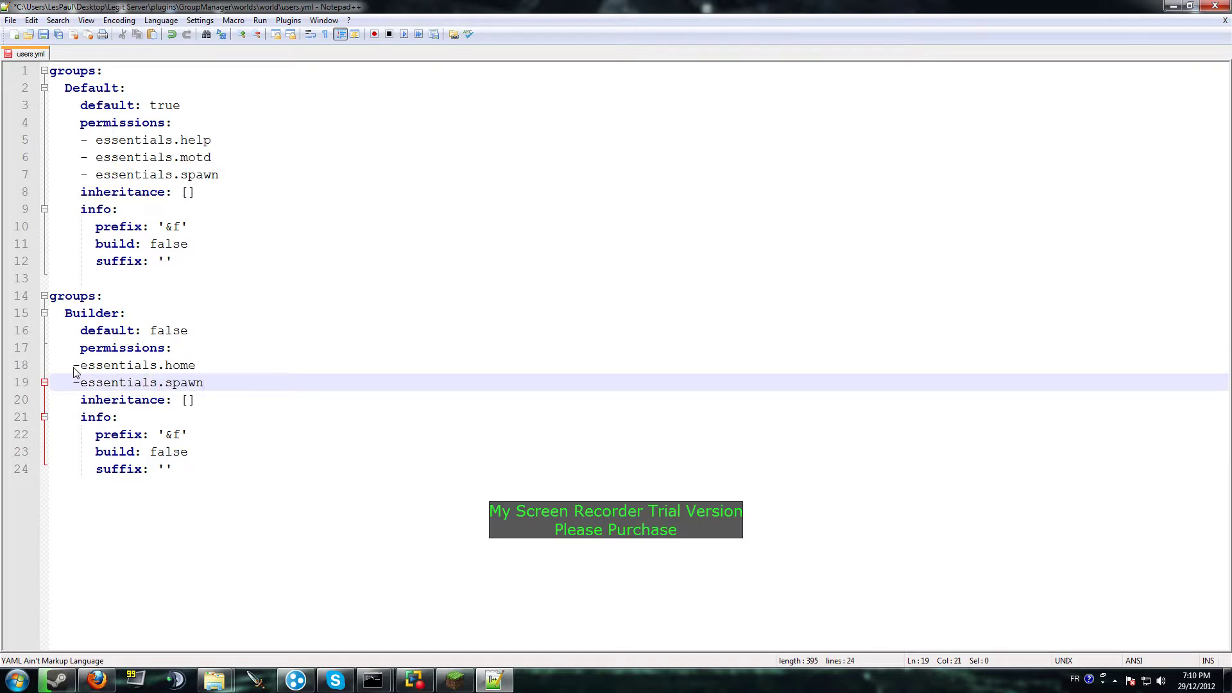
key(Return)
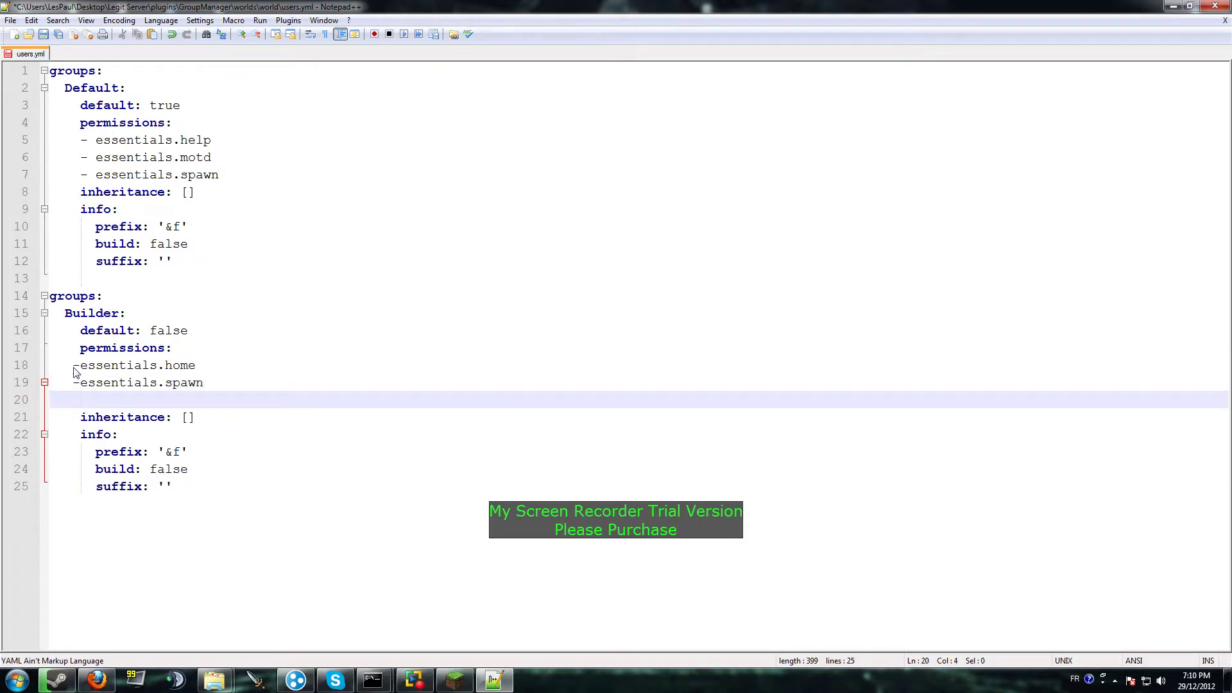
text(-essentials.)
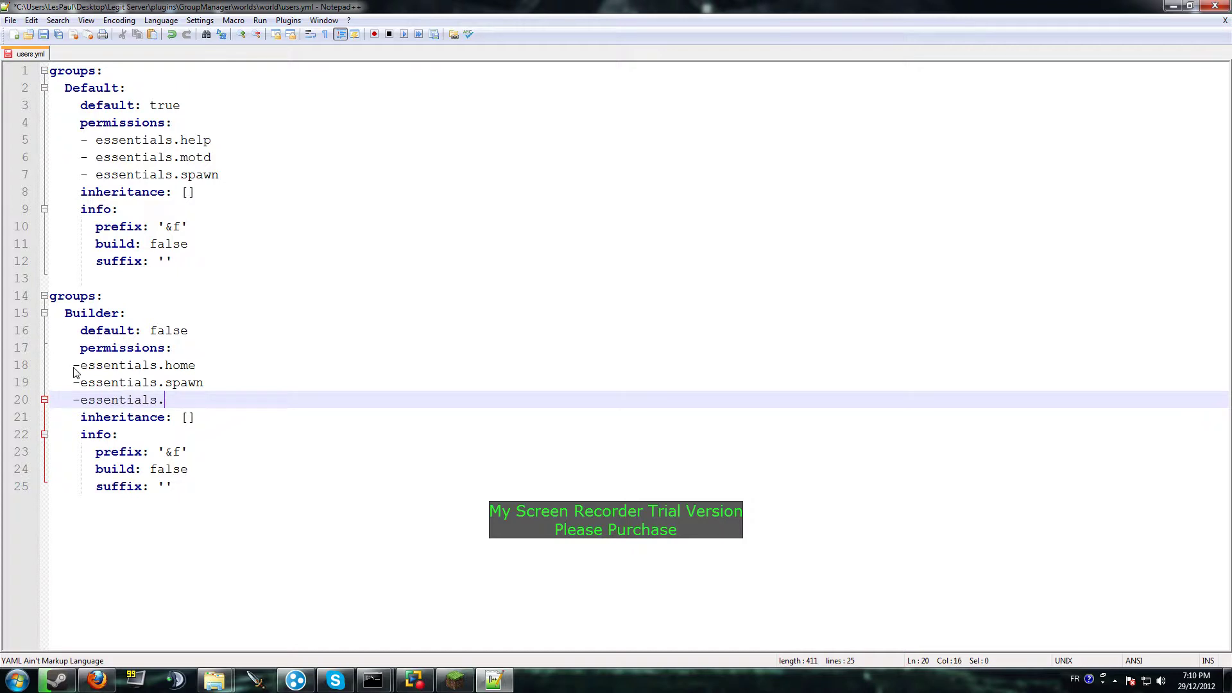
text(sethome)
key(Return)
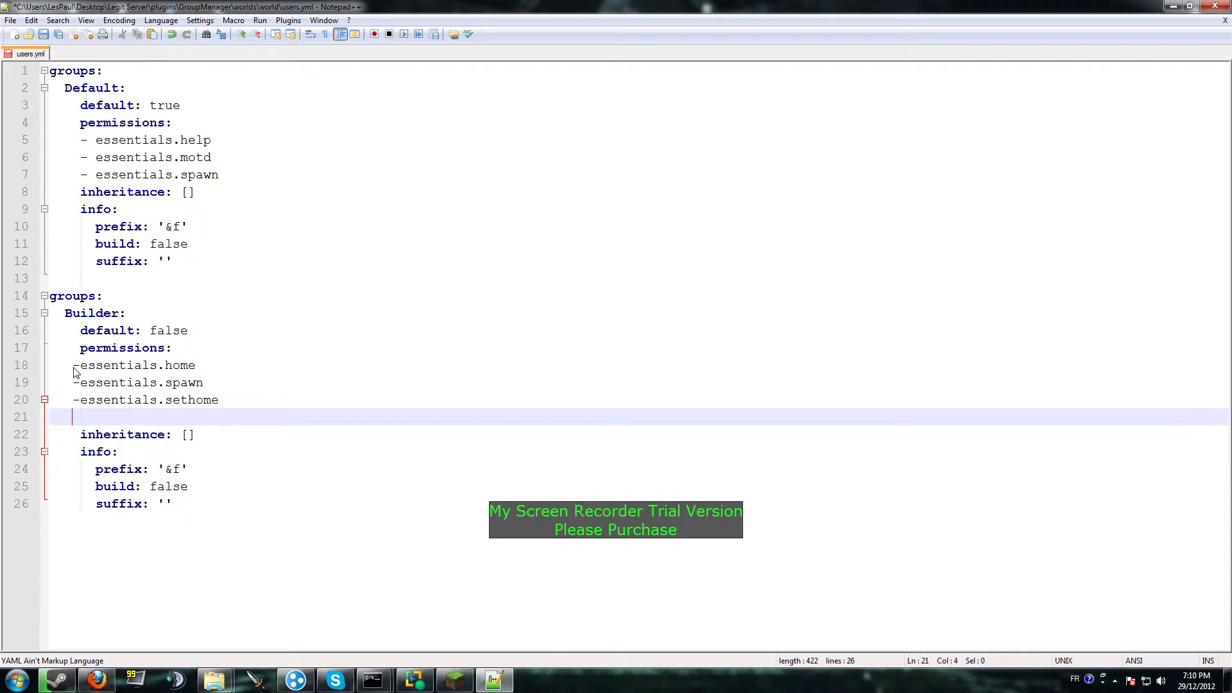
text(-essentials.*)
Switch to Windows Explorer to view the server's plugins folder, and return to the users.yml text
key(alt+Tab)
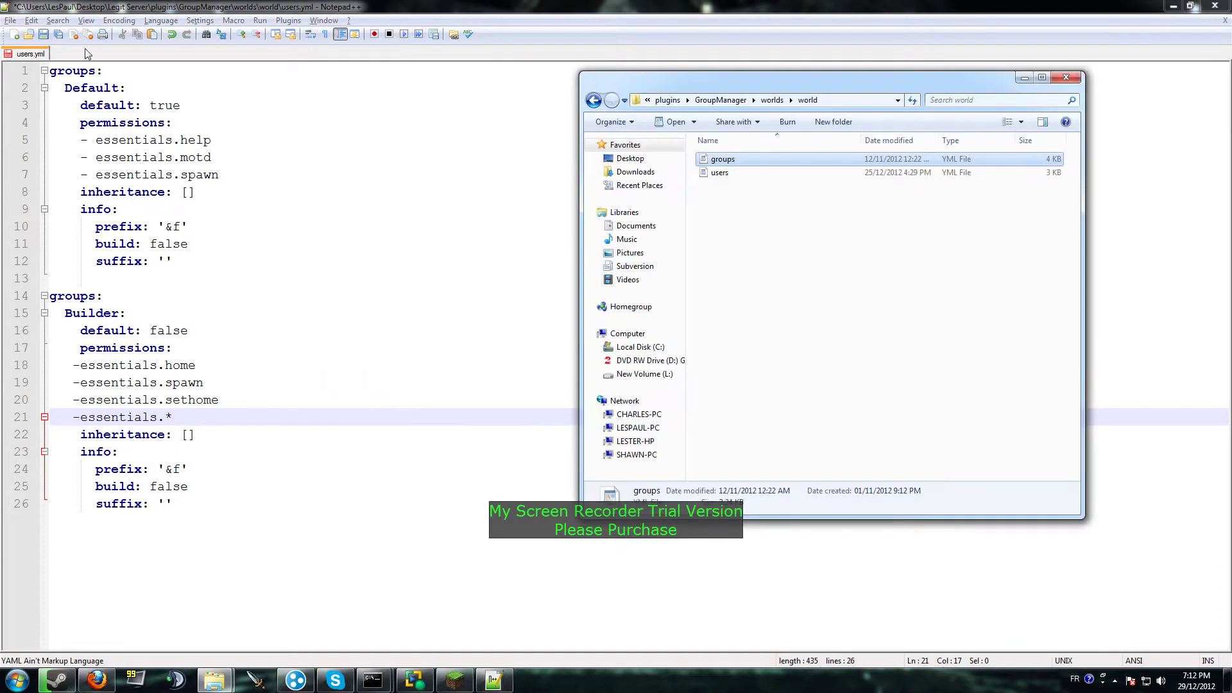
click(667, 100)
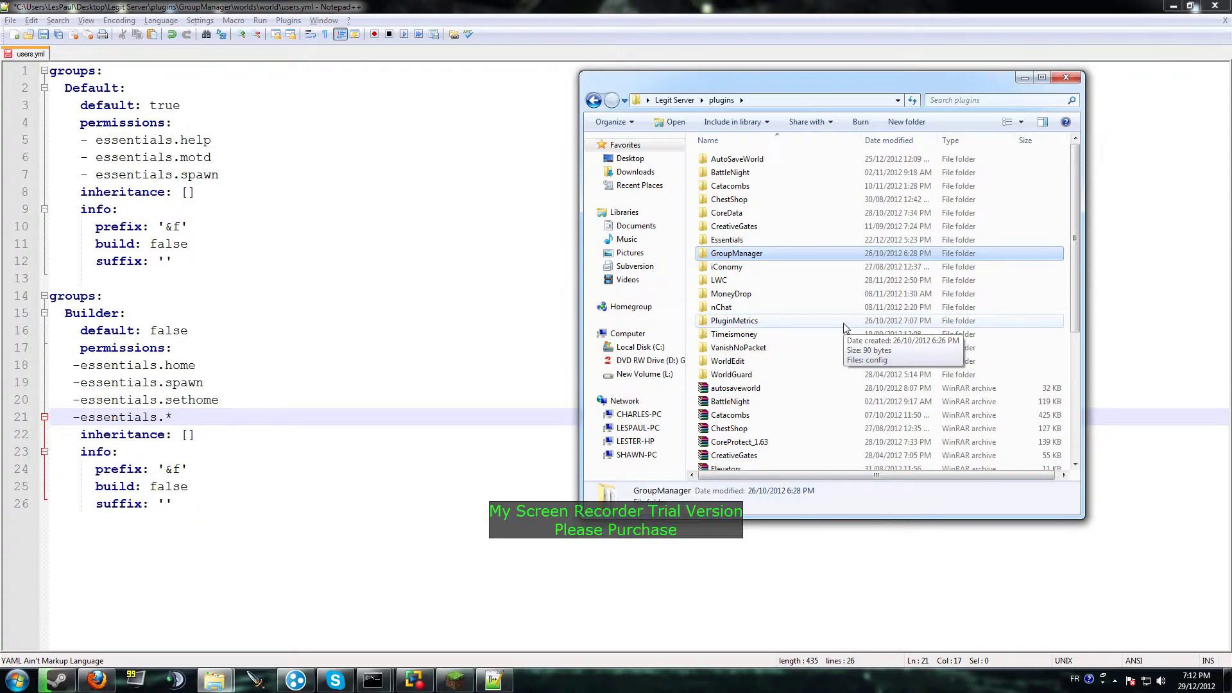
key(alt+Tab)
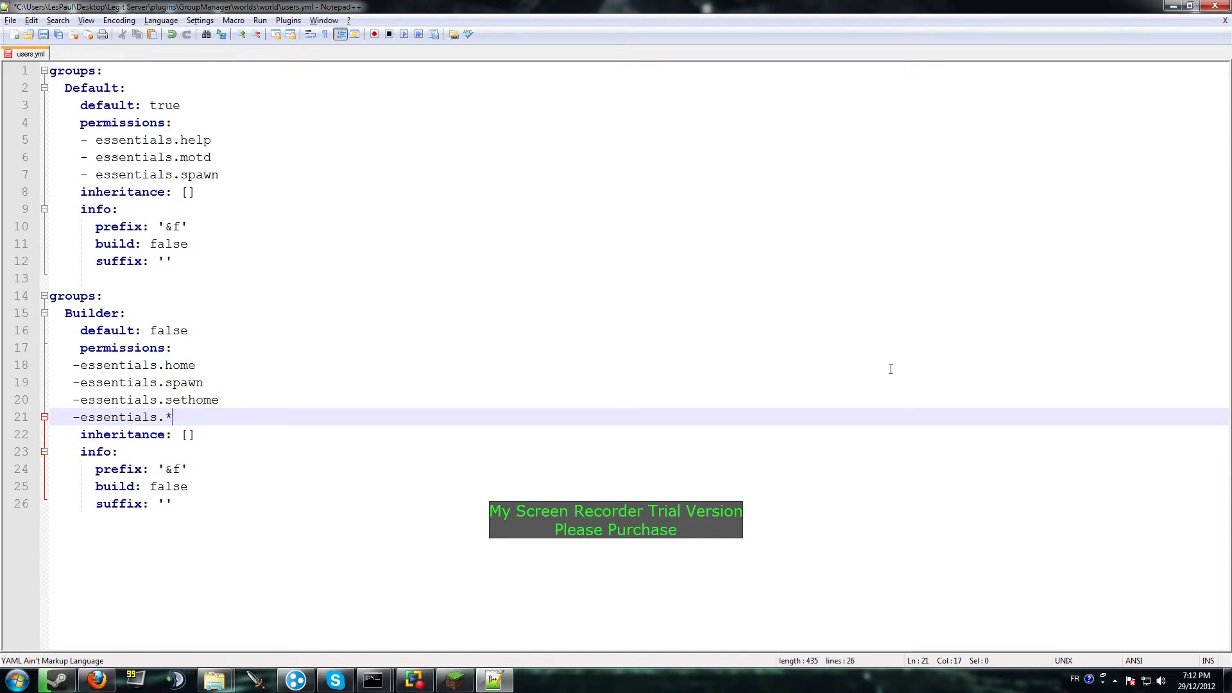
Close users.yml without saving its changes and exit the text editor
double_click(177, 472)
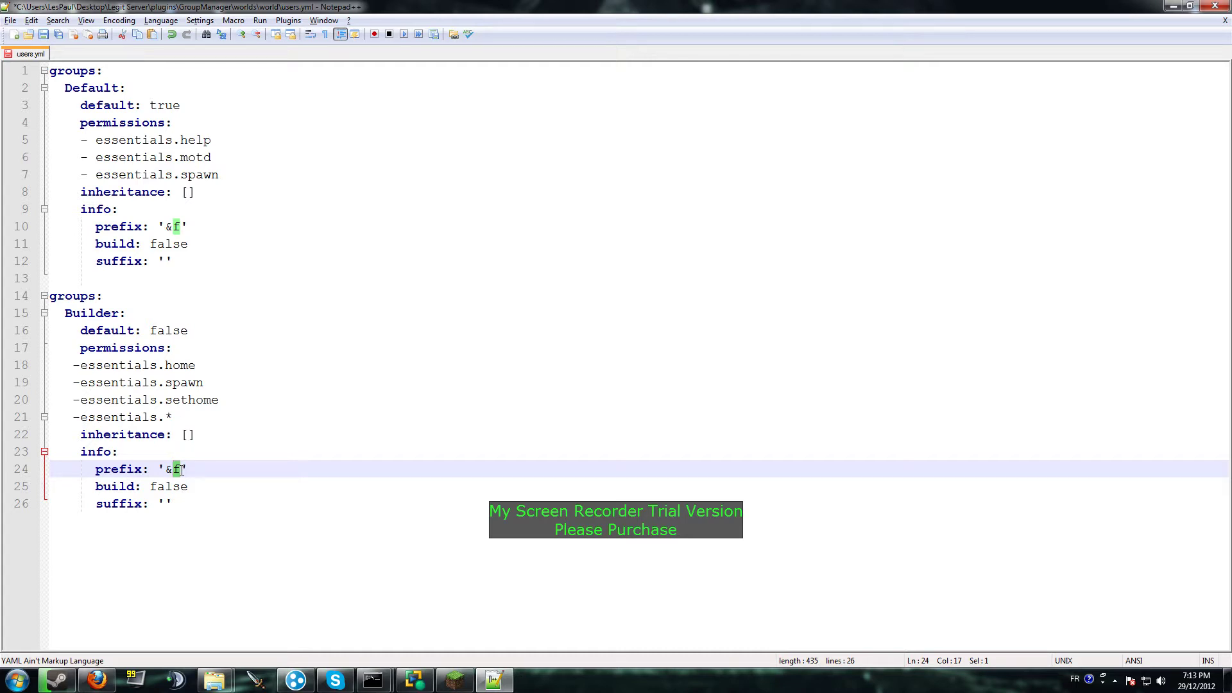
right_click(44, 56)
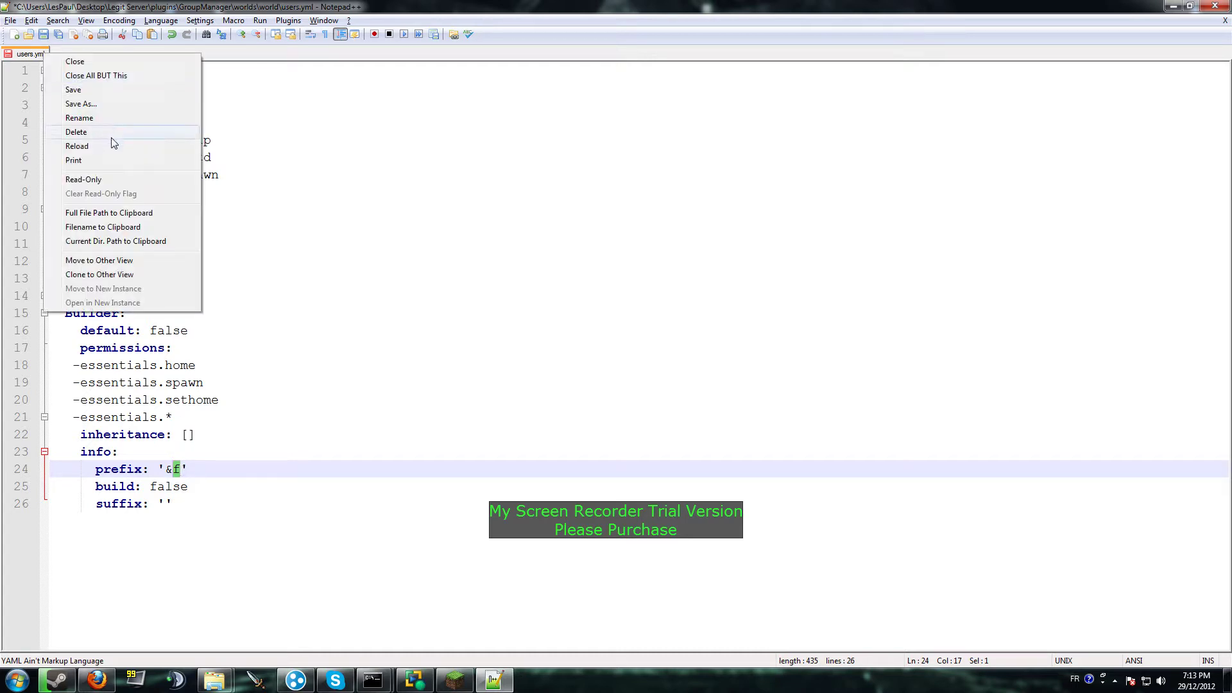
click(121, 62)
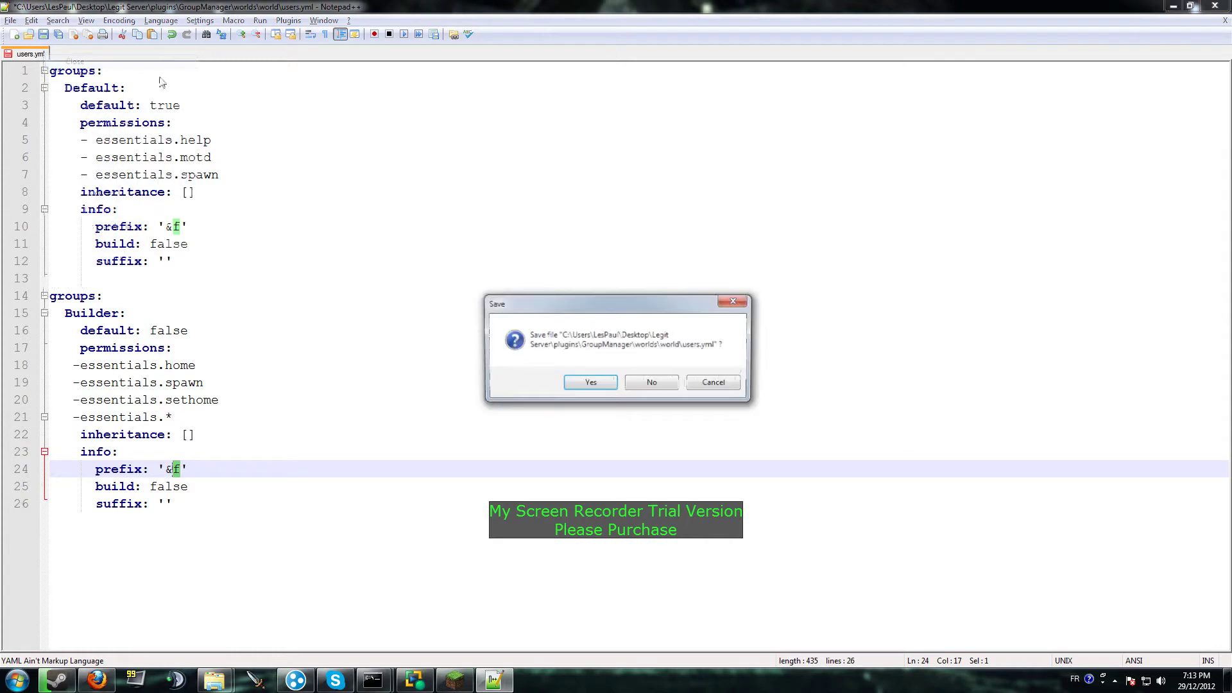
click(676, 384)
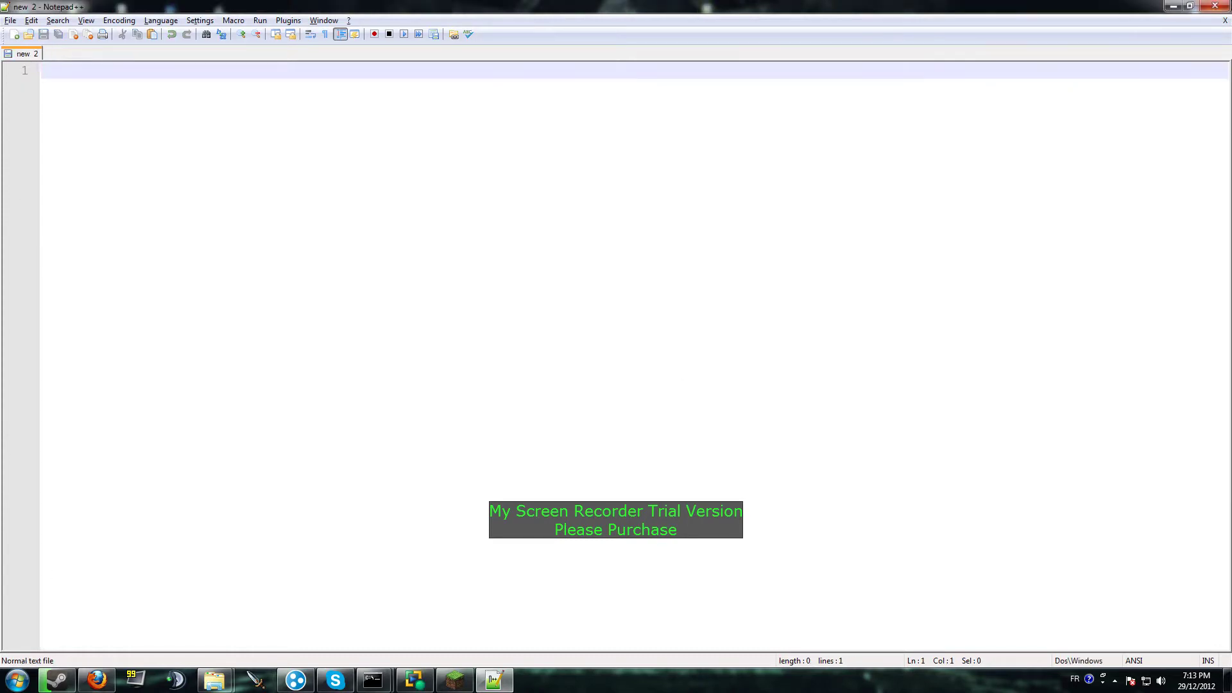
click(1215, 6)
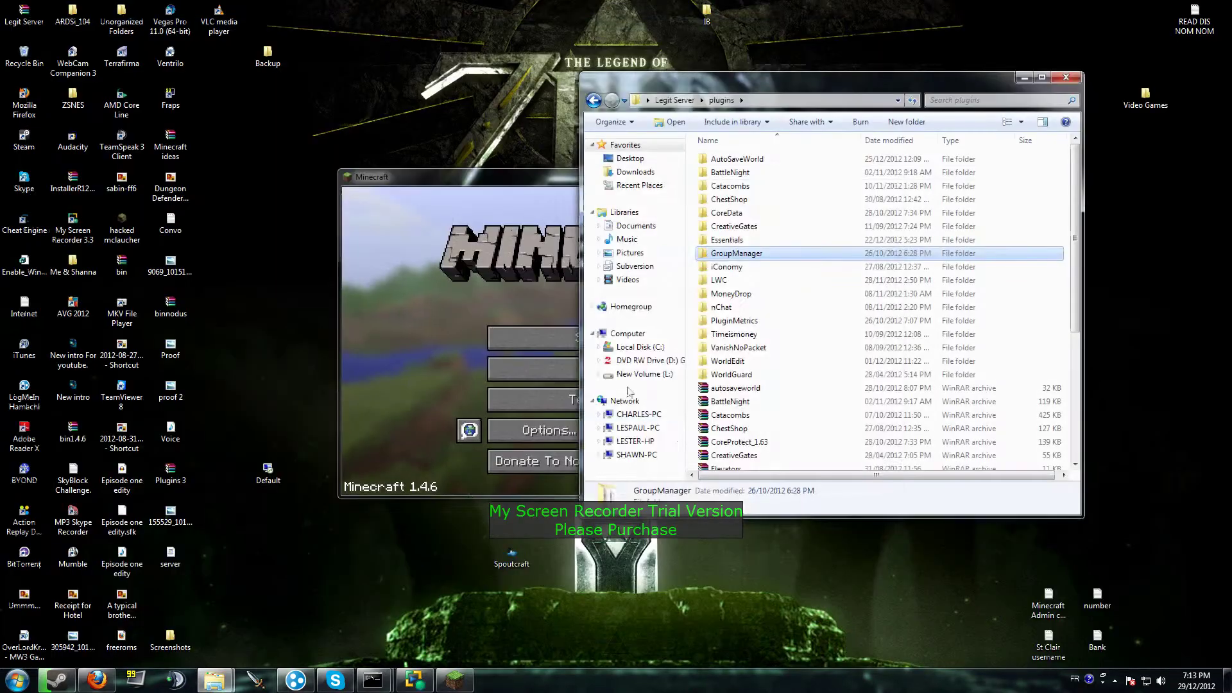
Switch to Minecraft and join the localhost:25545 multiplayer server in a maximized game window
key(alt+Tab)
click(632, 367)
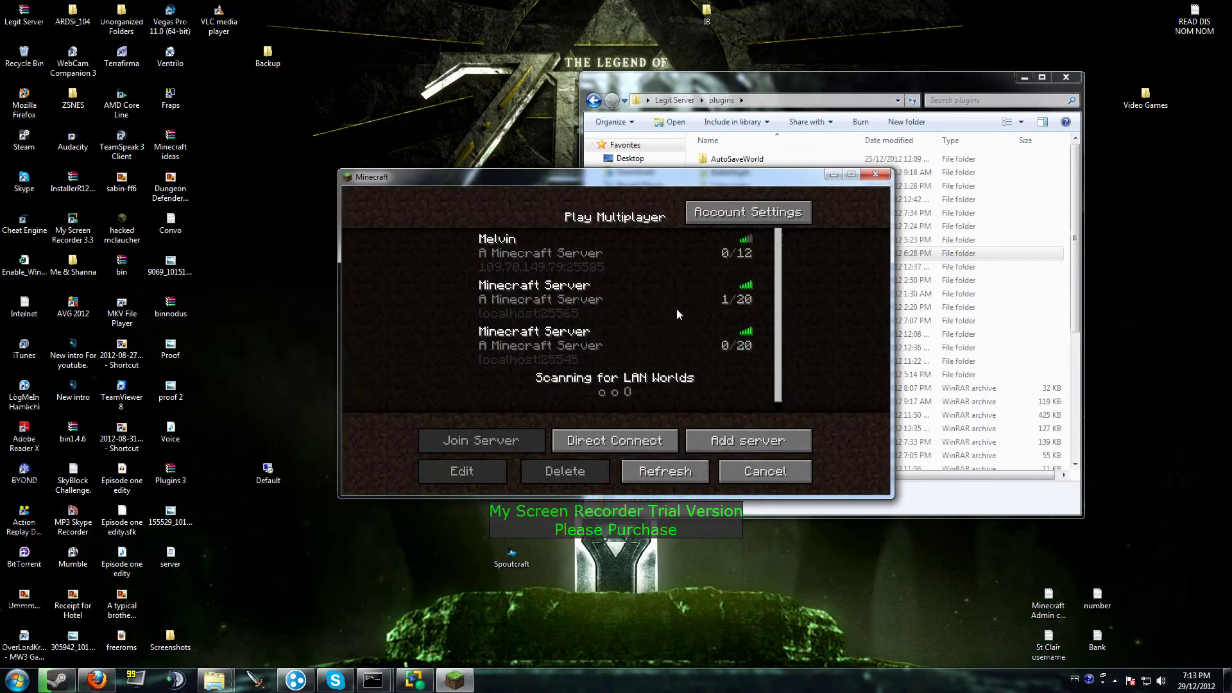
double_click(609, 357)
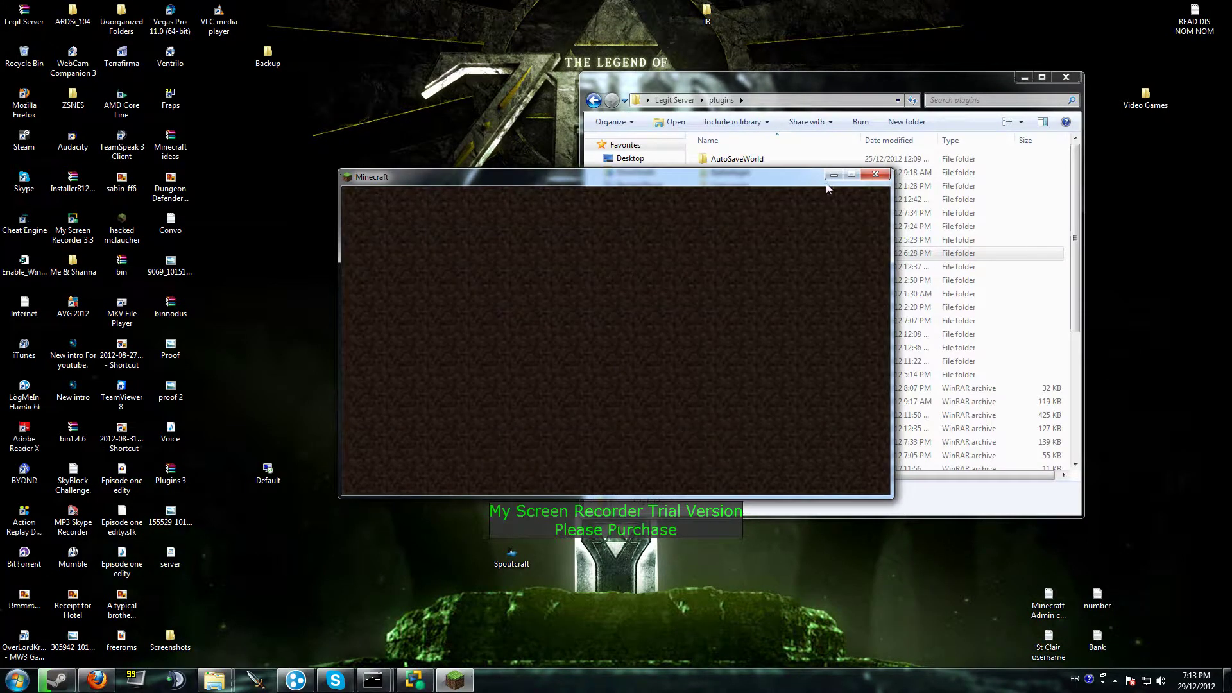
click(852, 175)
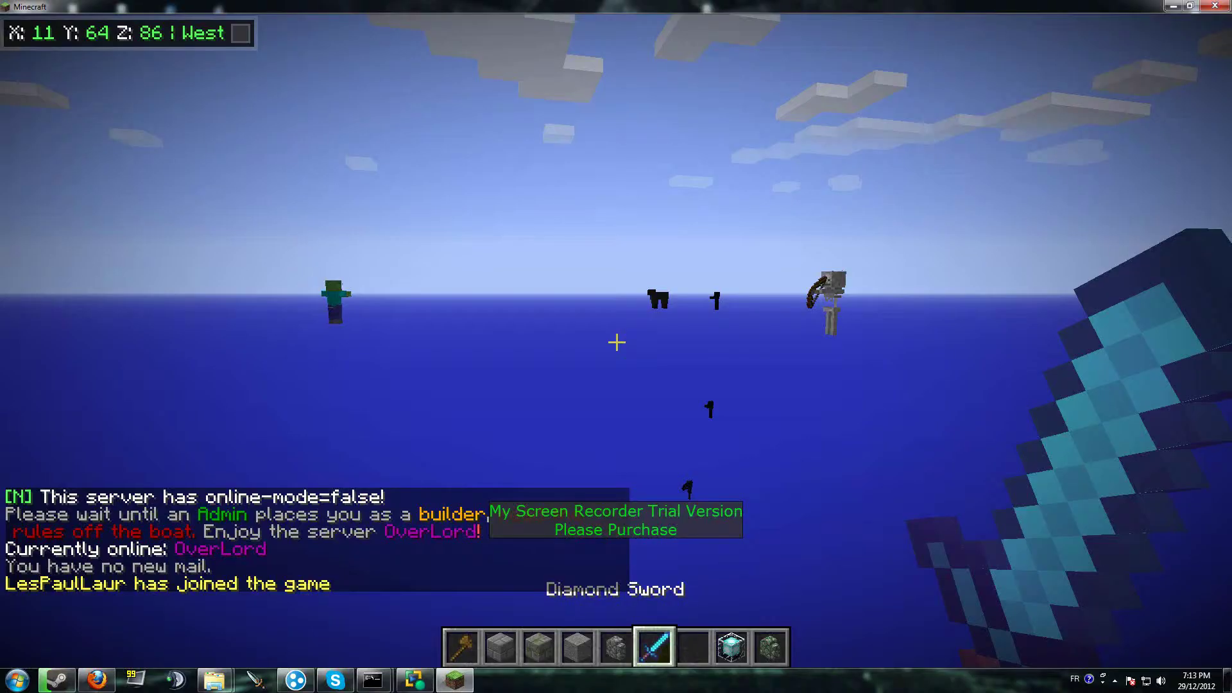
Send the test chat message jkhsdkjfhjksdf to check the player's current group prefix
key(t)
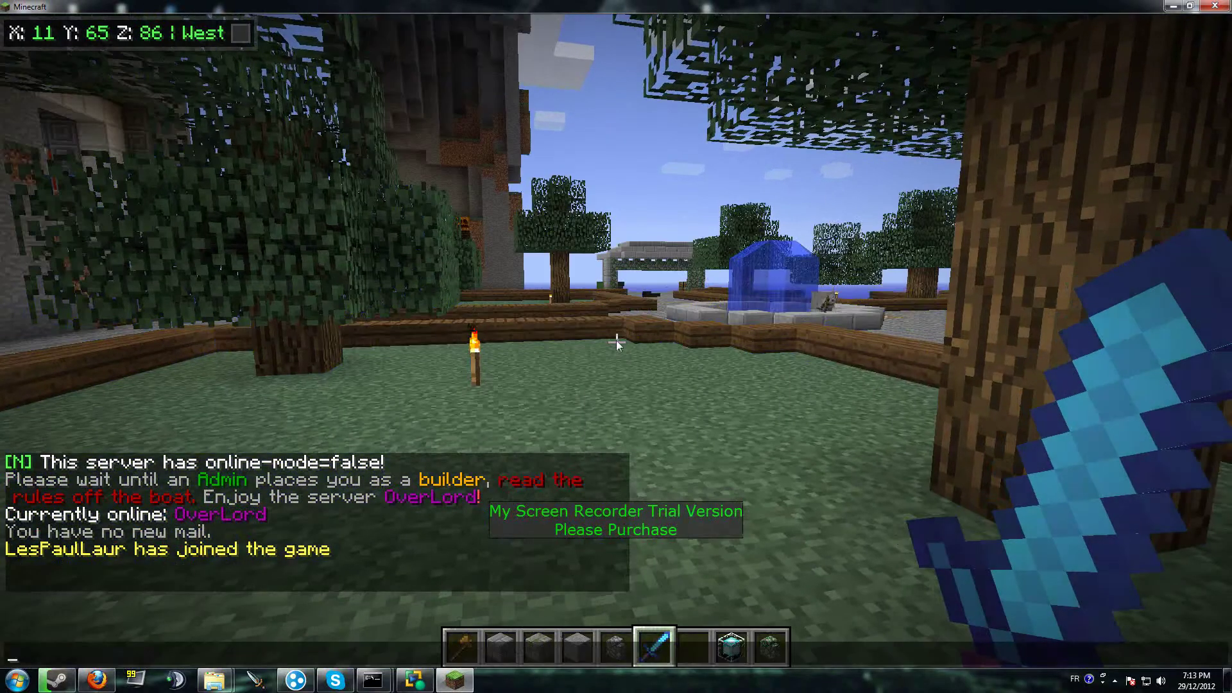
text(jkhsdkjfhjksdf)
key(Return)
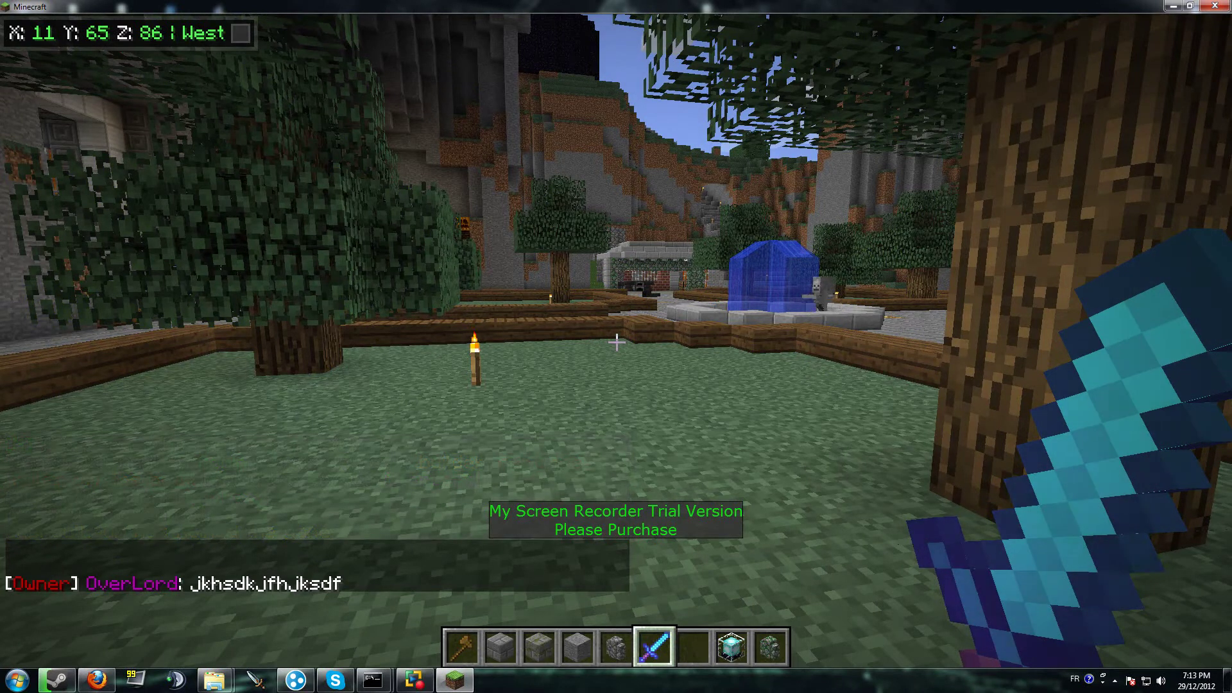
Walk toward the fountain and fly up for an overview of the plaza
key(w)
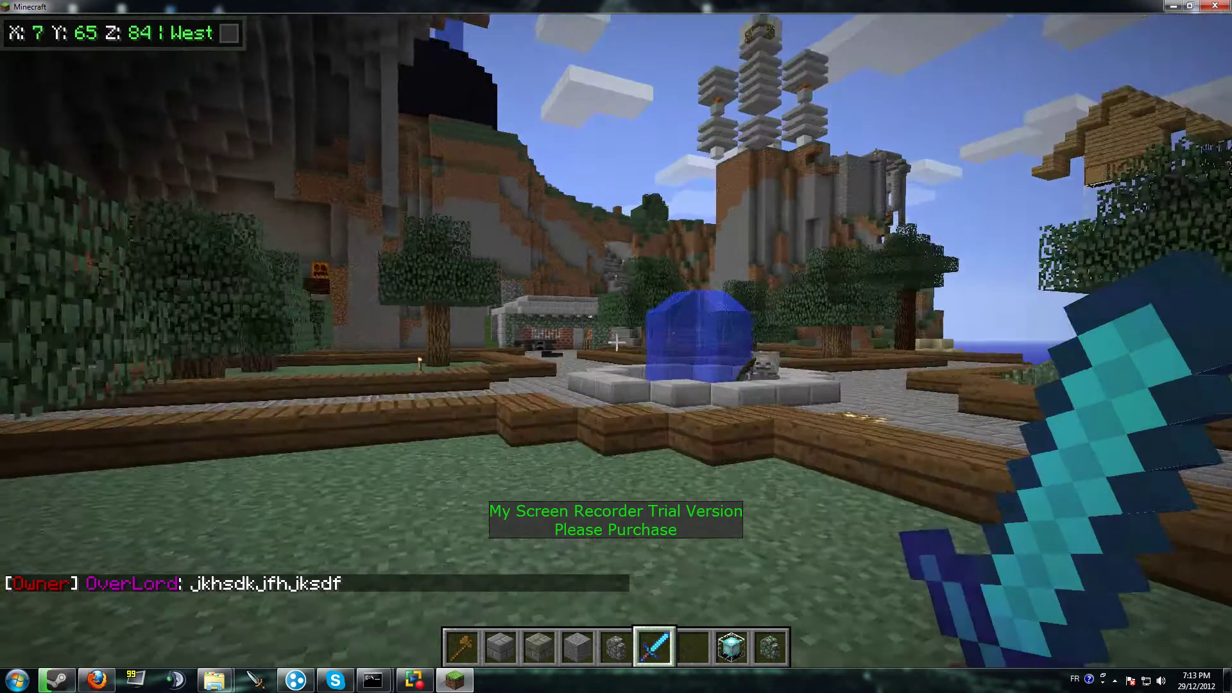
key(w)
key(space)
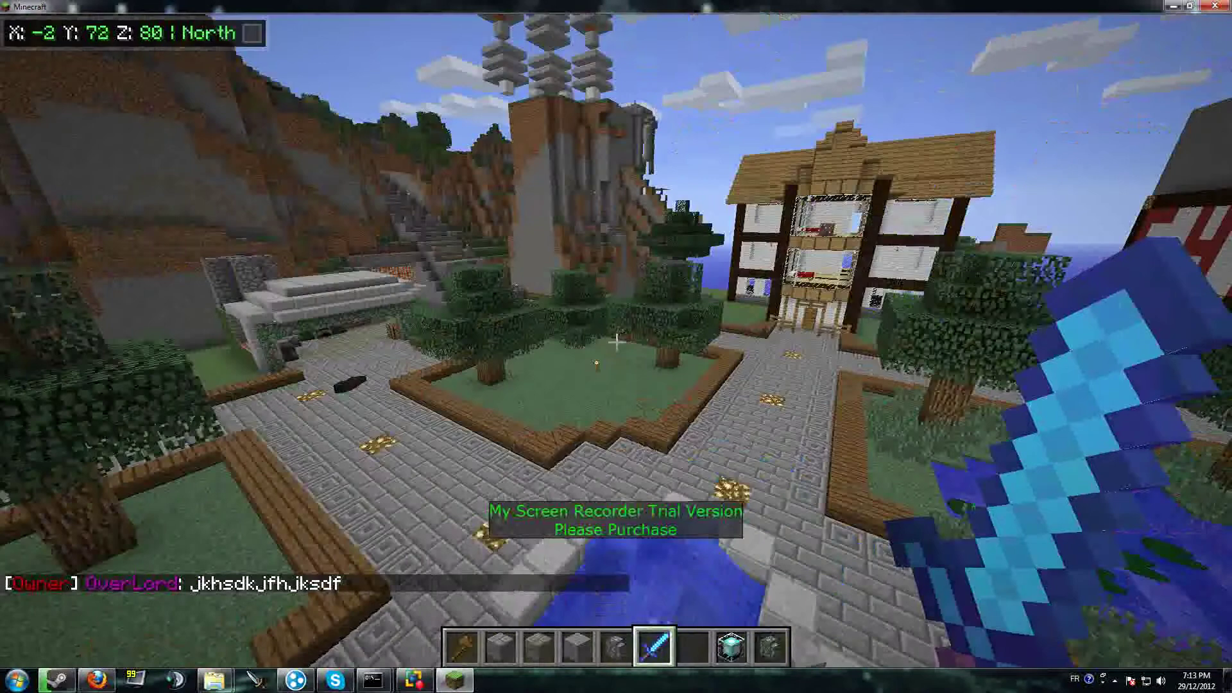
key(space)
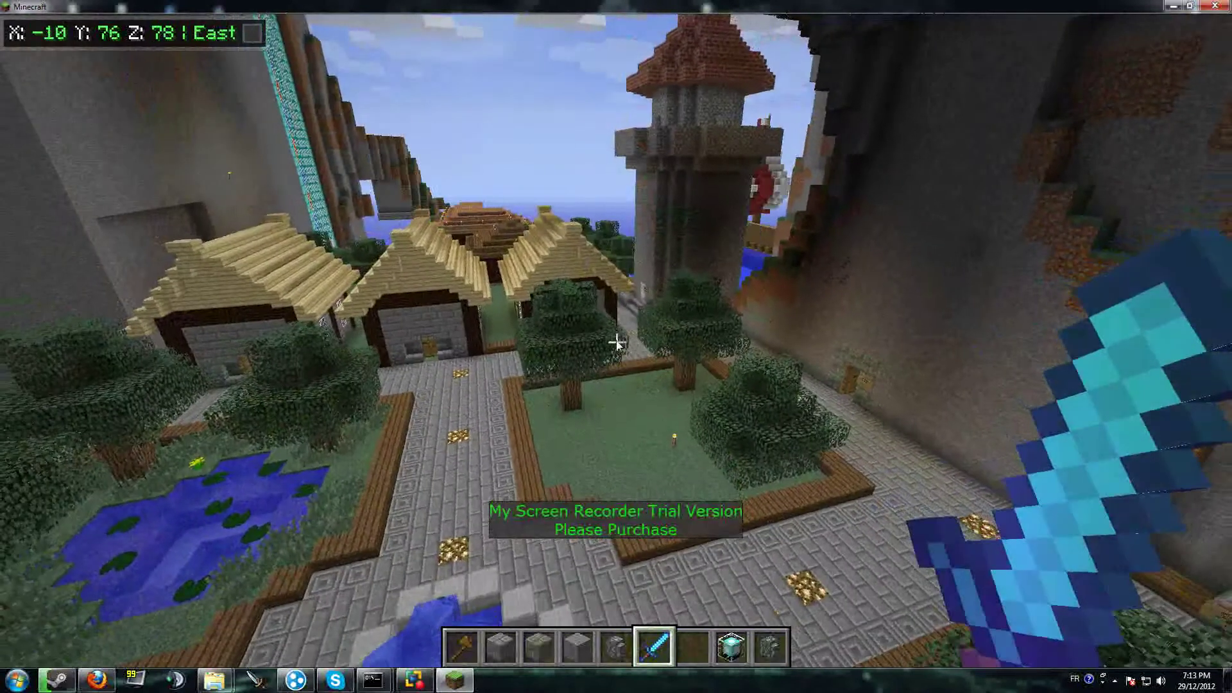
Run /manuadd with the player's username and the group builder, and send the test chat message jksdhfjkhfs
key(slash)
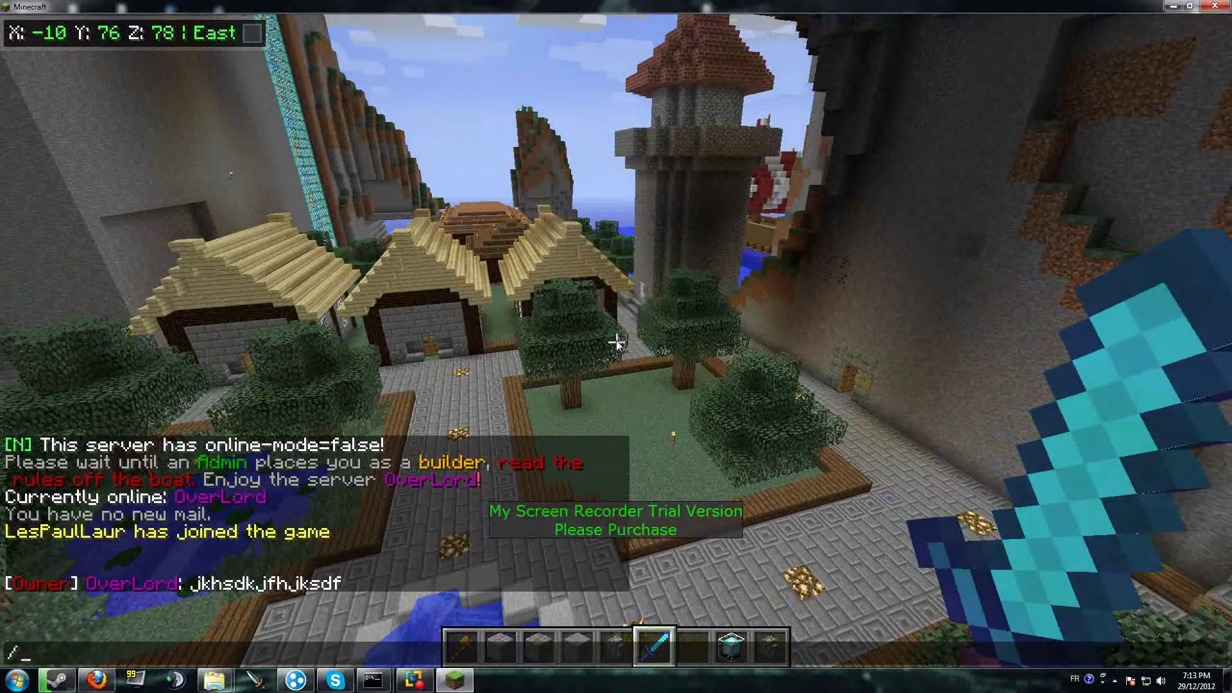
text(manuadd)
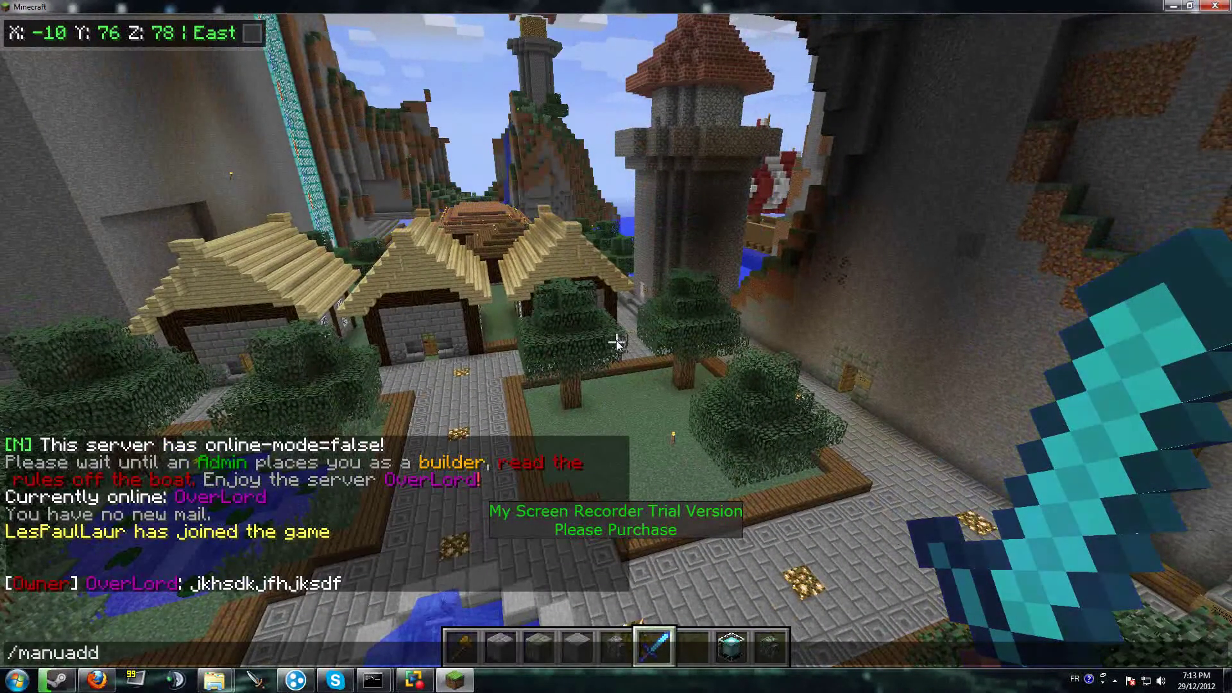
text( LesPaul)
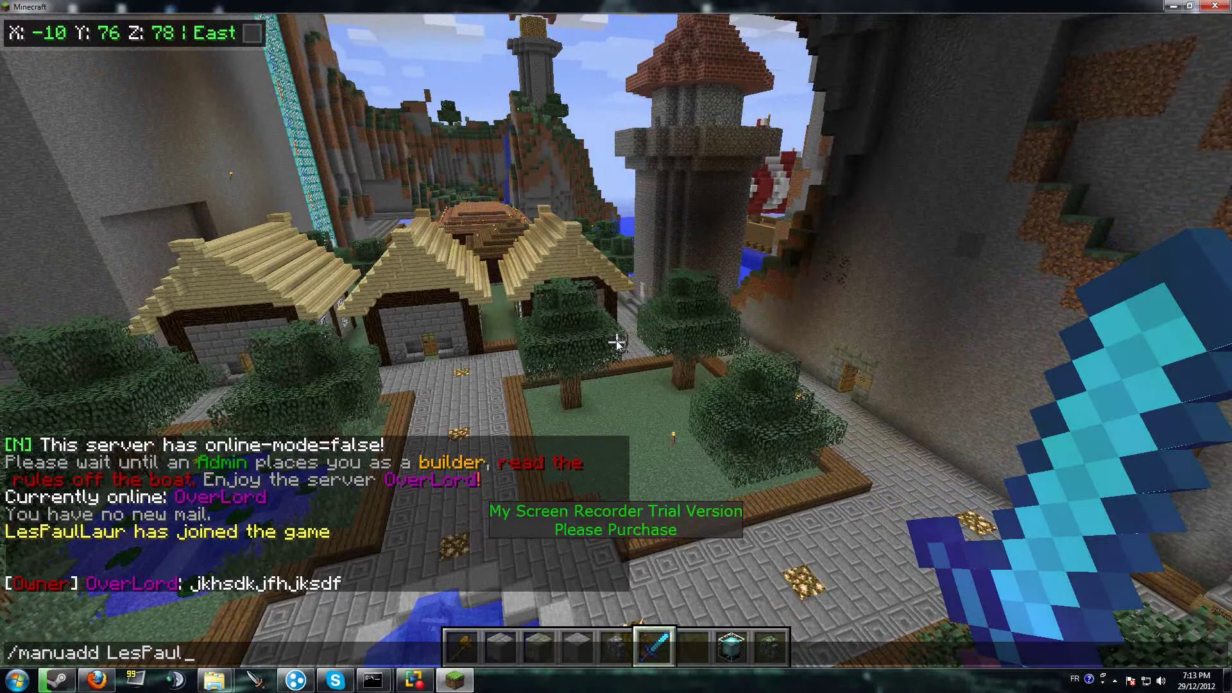
text(Laur build)
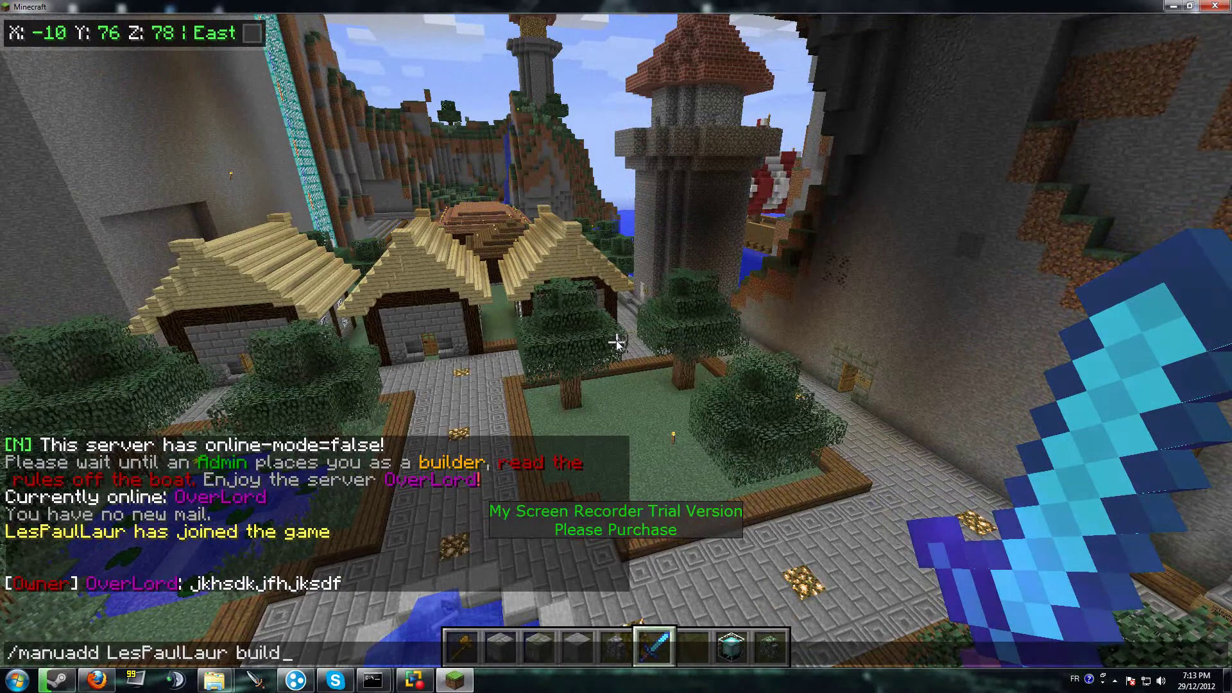
key(Return)
text(tjksdhfjkhfs)
key(Return)
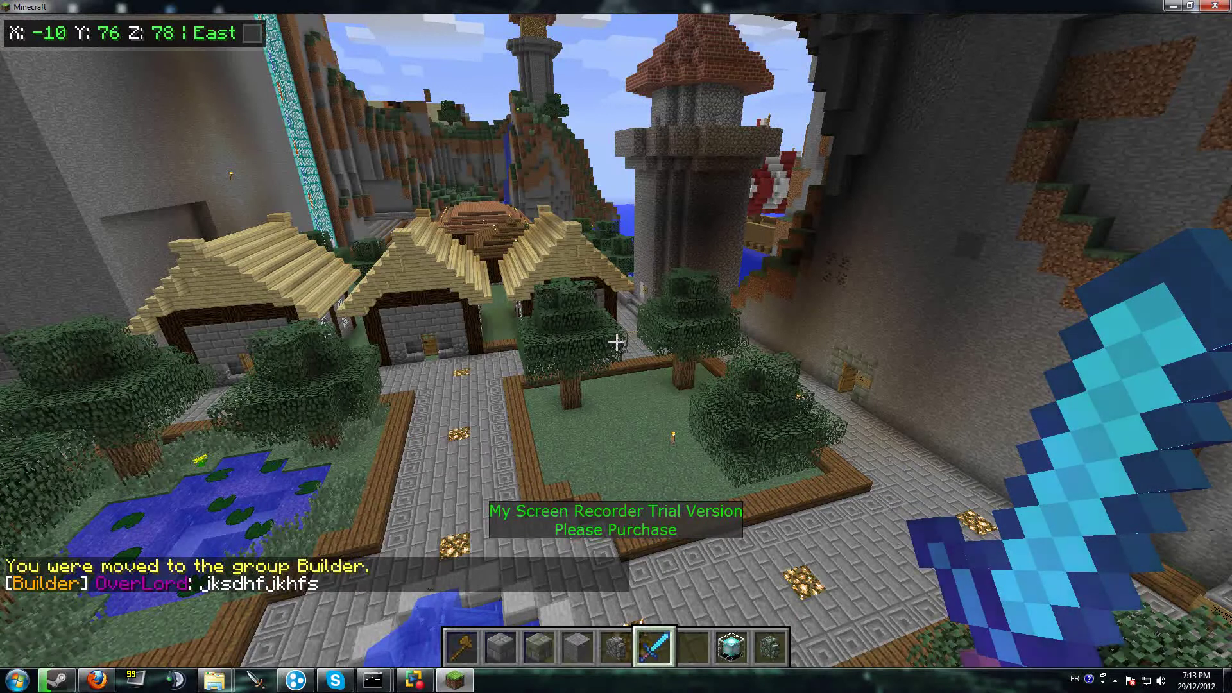
key(t)
key(Up)
key(Up)
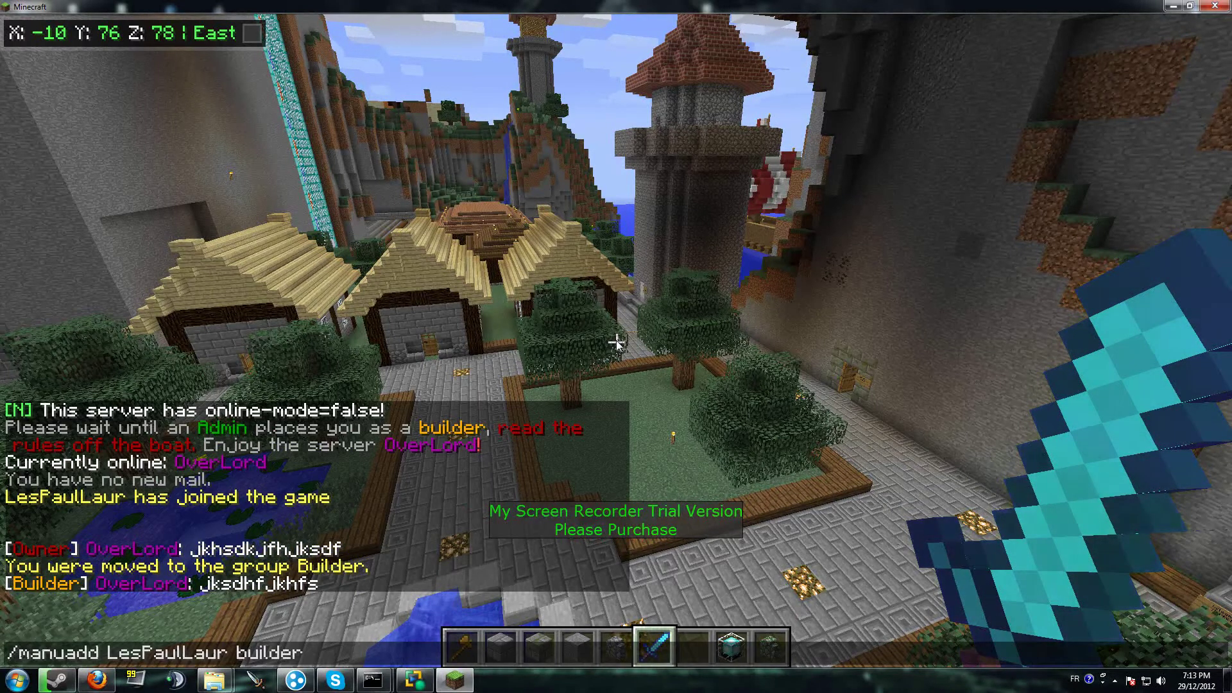
key(Left)
key(Left)
key(Left)
key(Left)
key(Left)
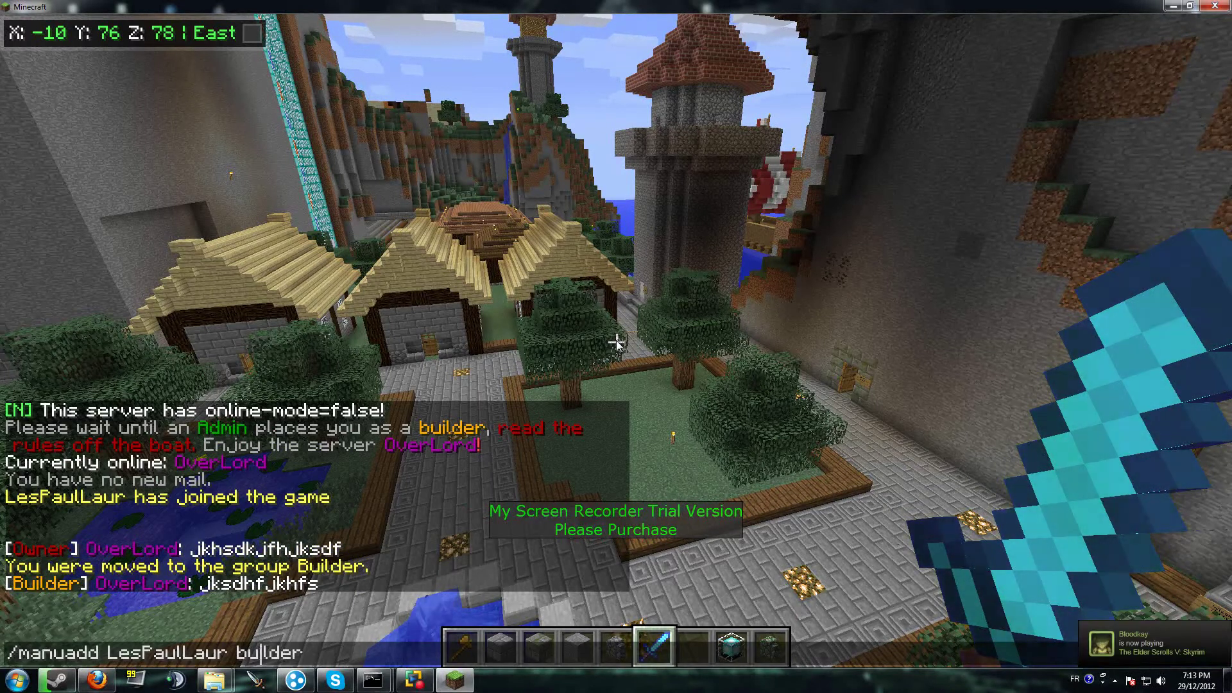
Restart Minecraft with the remembered login and rejoin the multiplayer server
key(alt+F4)
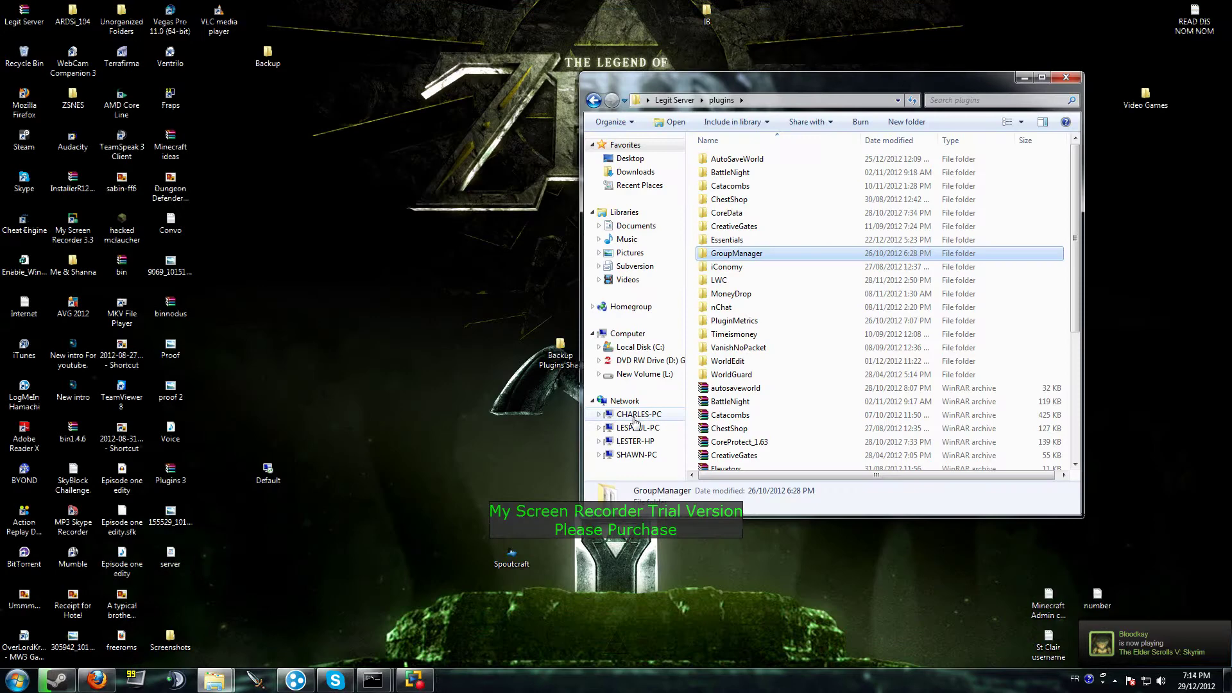
click(17, 679)
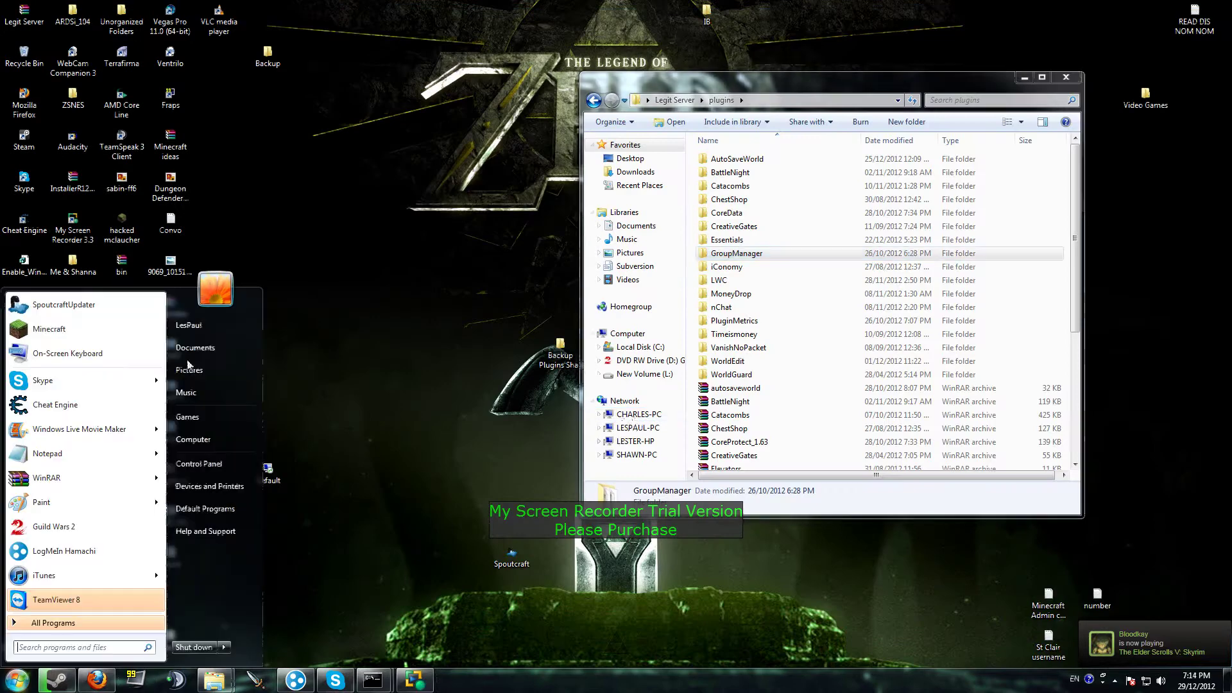
click(127, 333)
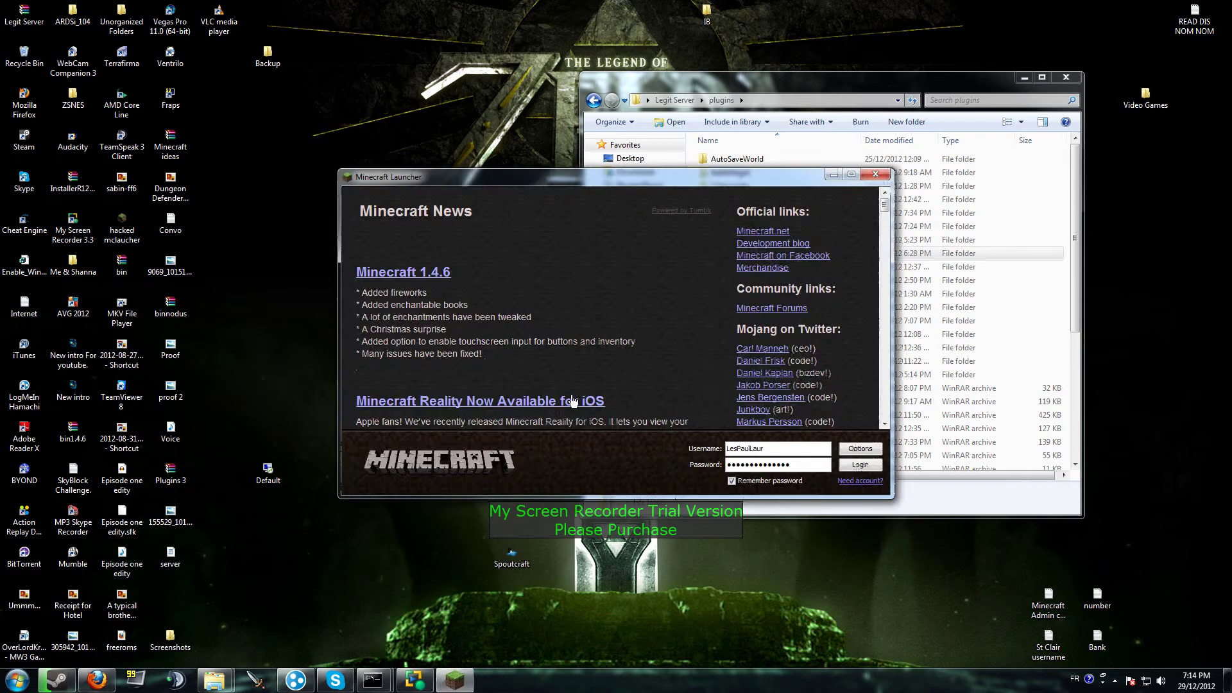
click(878, 472)
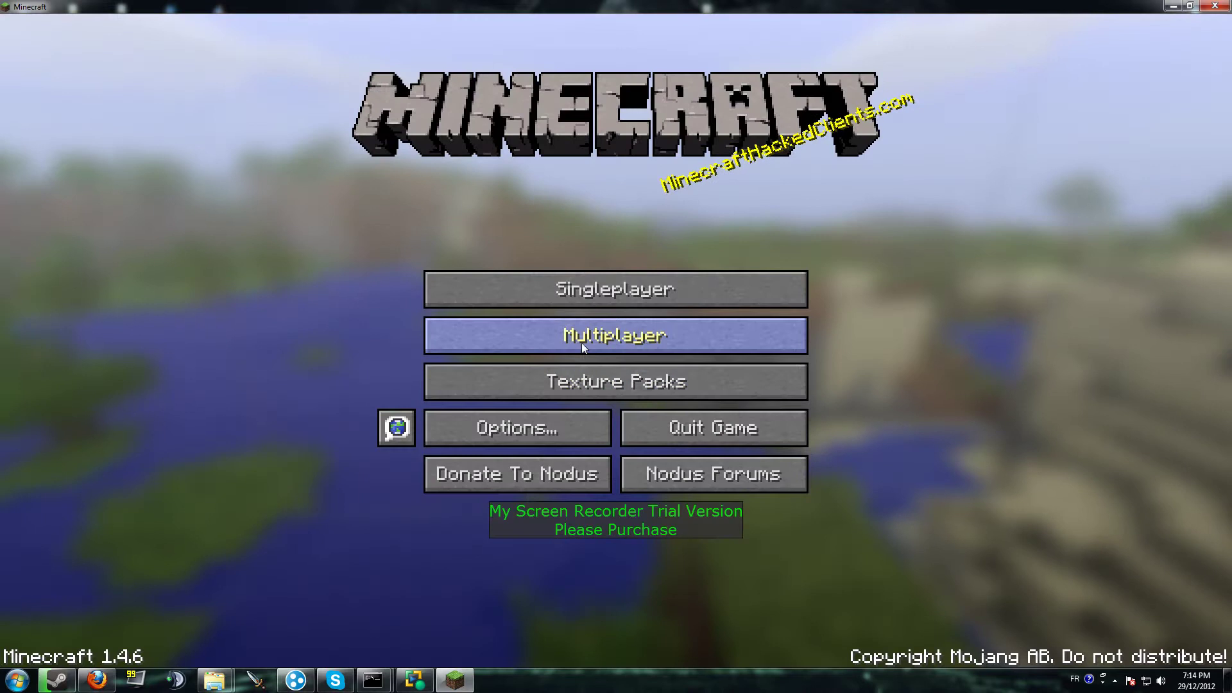
click(581, 342)
double_click(615, 355)
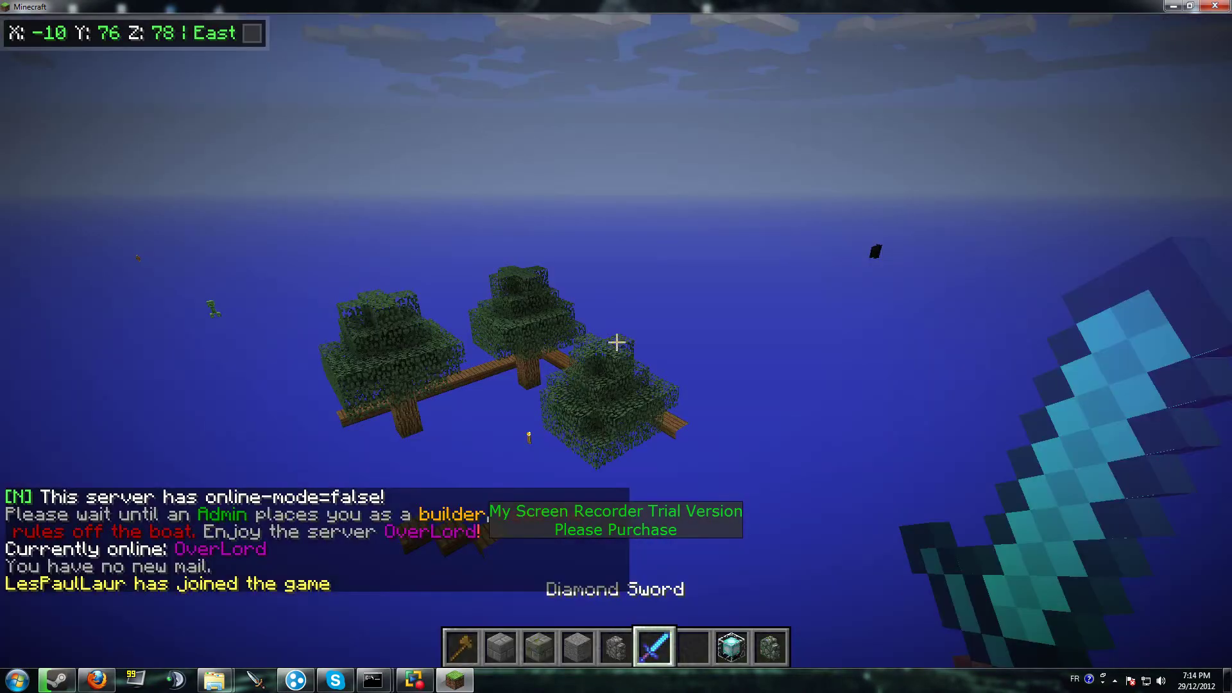
Clear the mistyped chat text and switch the keyboard input language to English
text(témau)
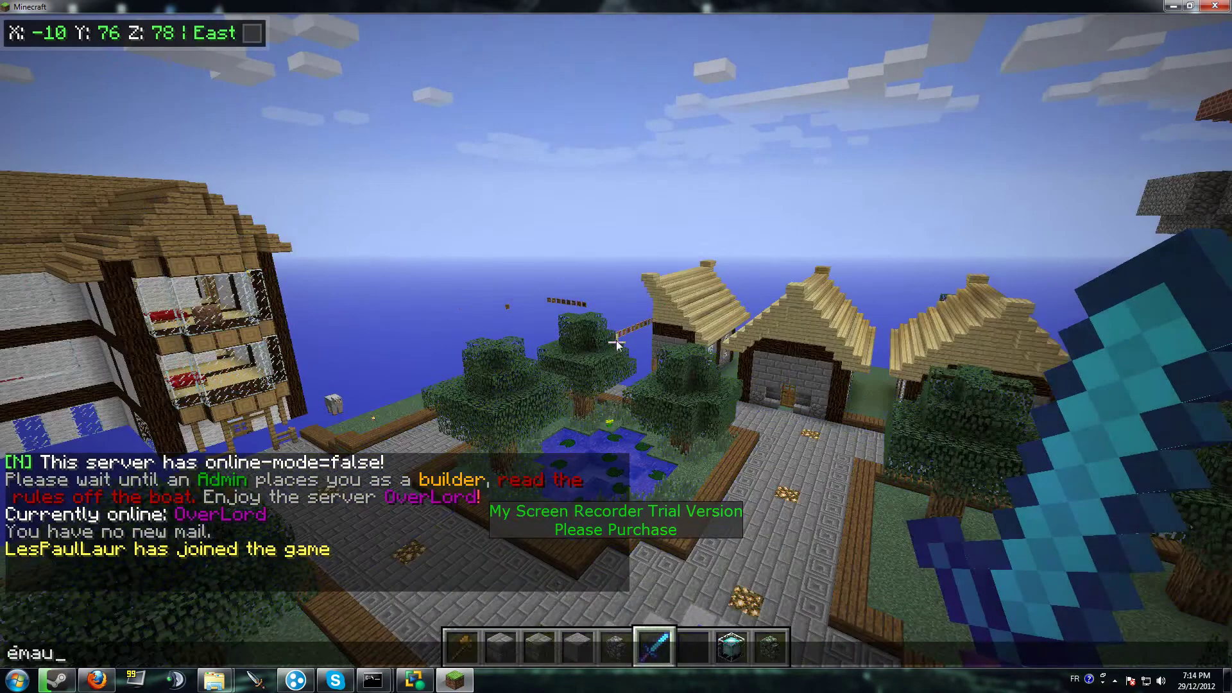
key(BackSpace)
key(BackSpace)
key(BackSpace)
key(BackSpace)
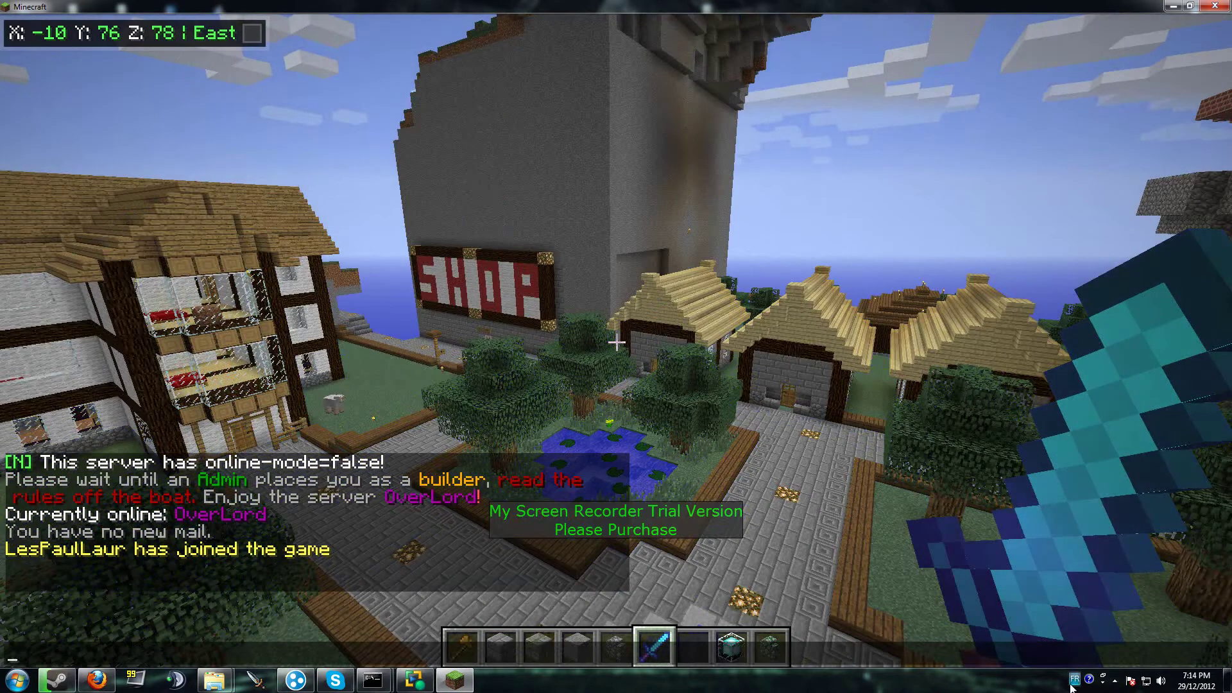
click(1072, 680)
click(1110, 614)
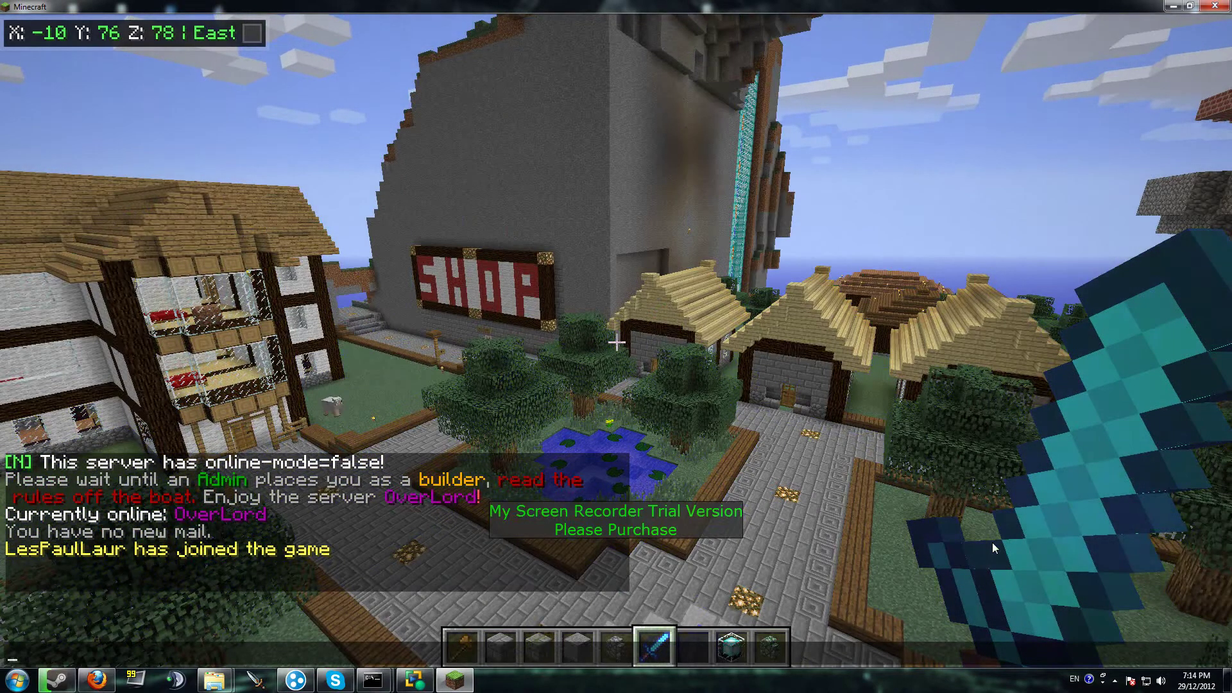
Try to run /manuadd with the player's username and the group no
text(/mauadd)
key(BackSpace)
key(BackSpace)
key(BackSpace)
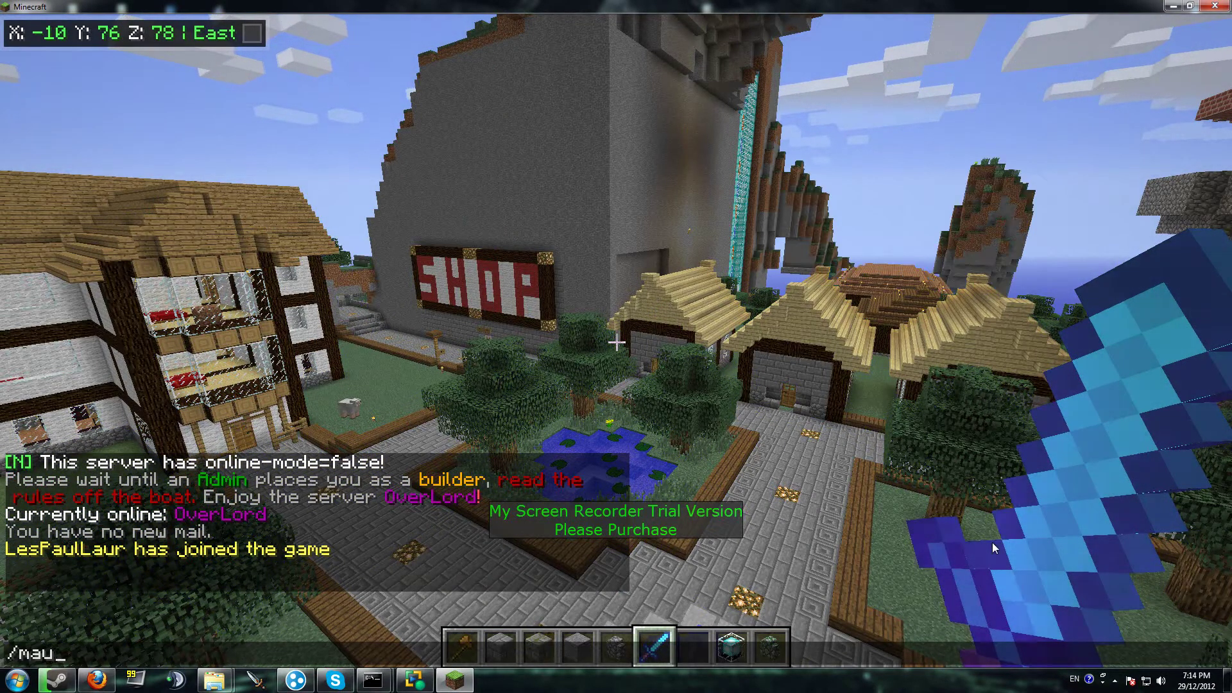
key(BackSpace)
key(BackSpace)
text(anua)
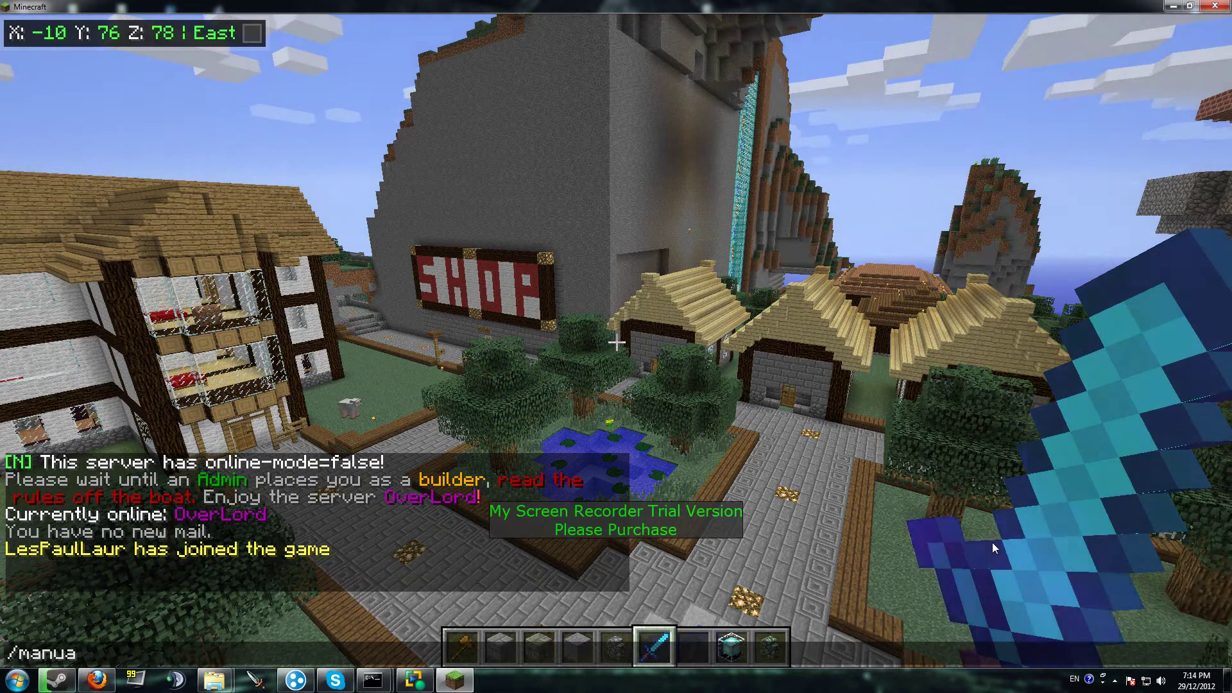
text(dd L)
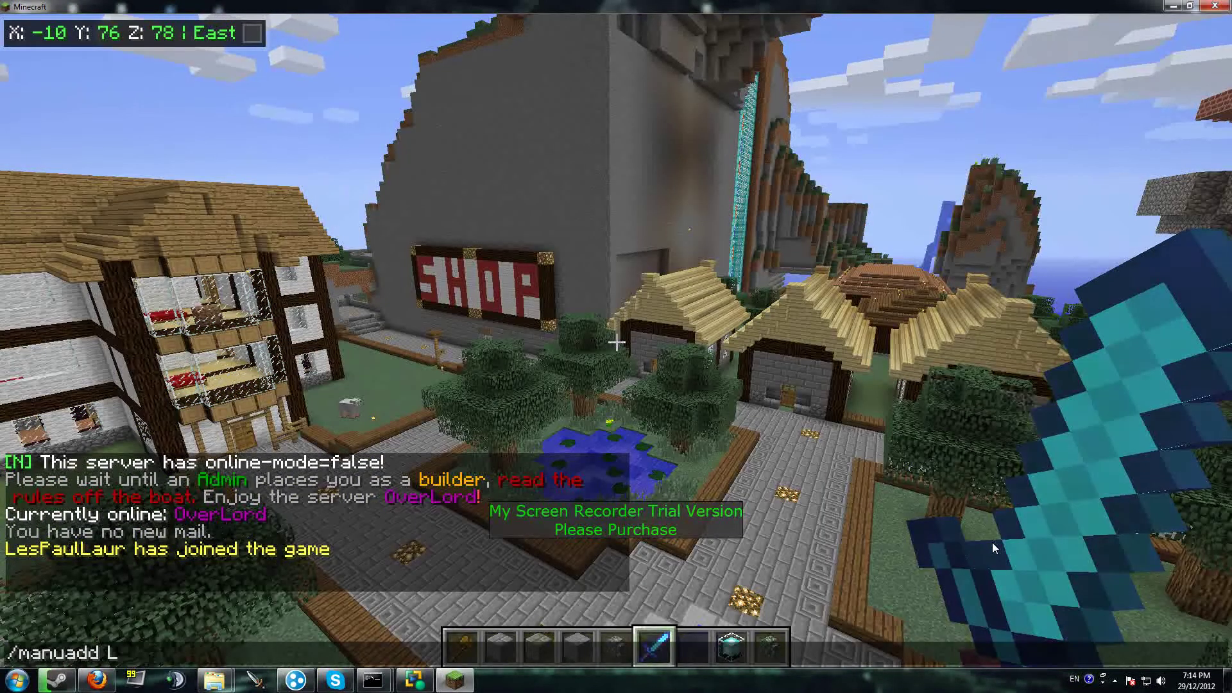
text(esPaulLaur)
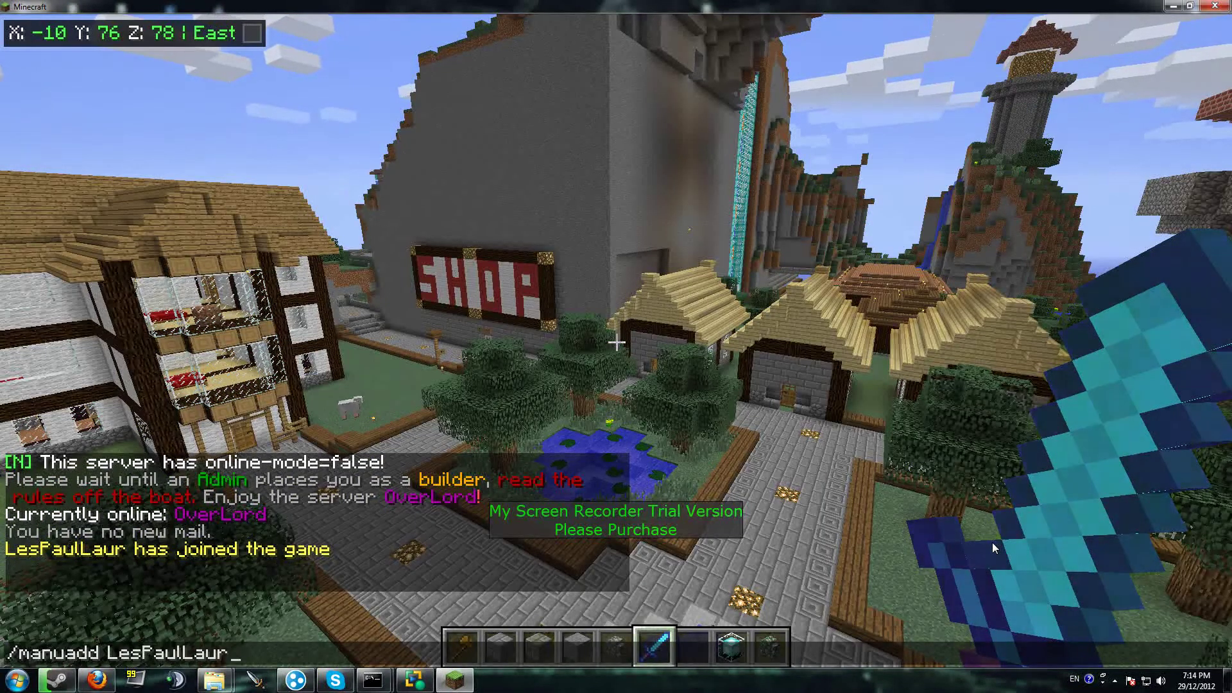
text( no)
key(Return)
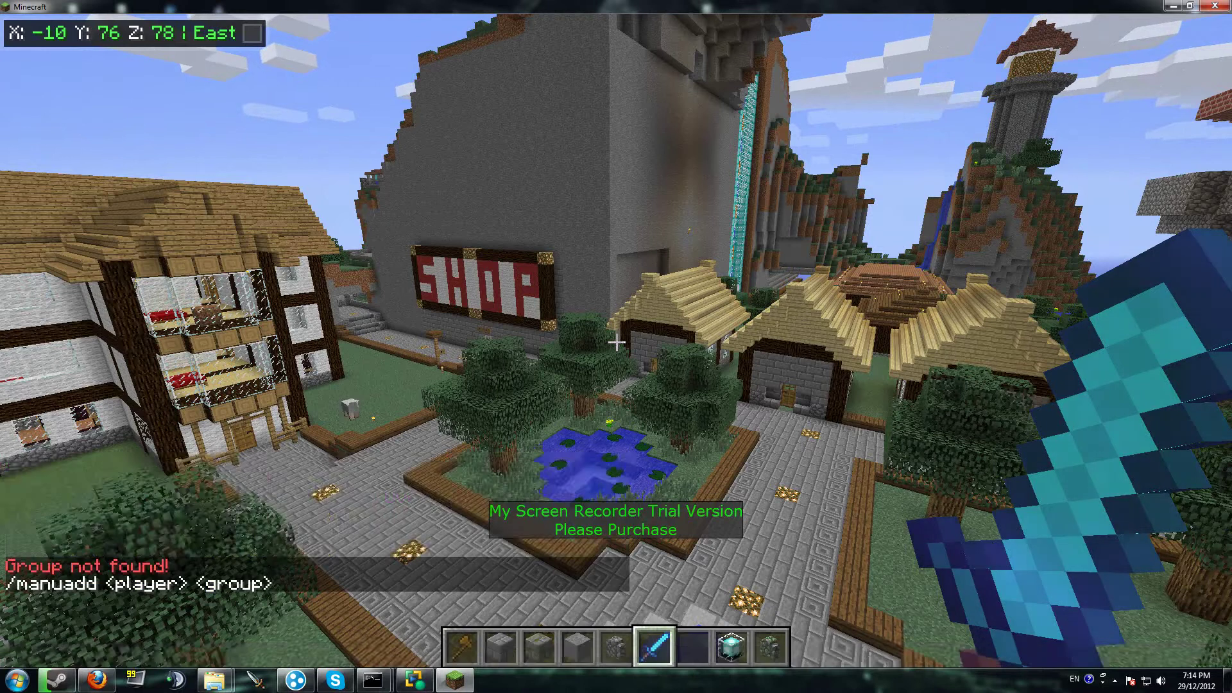
Rerun /manuadd for the same player with the group mod, and send the test chat message jkdhsjkfhs
key(t)
key(Up)
key(BackSpace)
key(BackSpace)
text(mosd)
key(BackSpace)
key(BackSpace)
text(d)
key(Return)
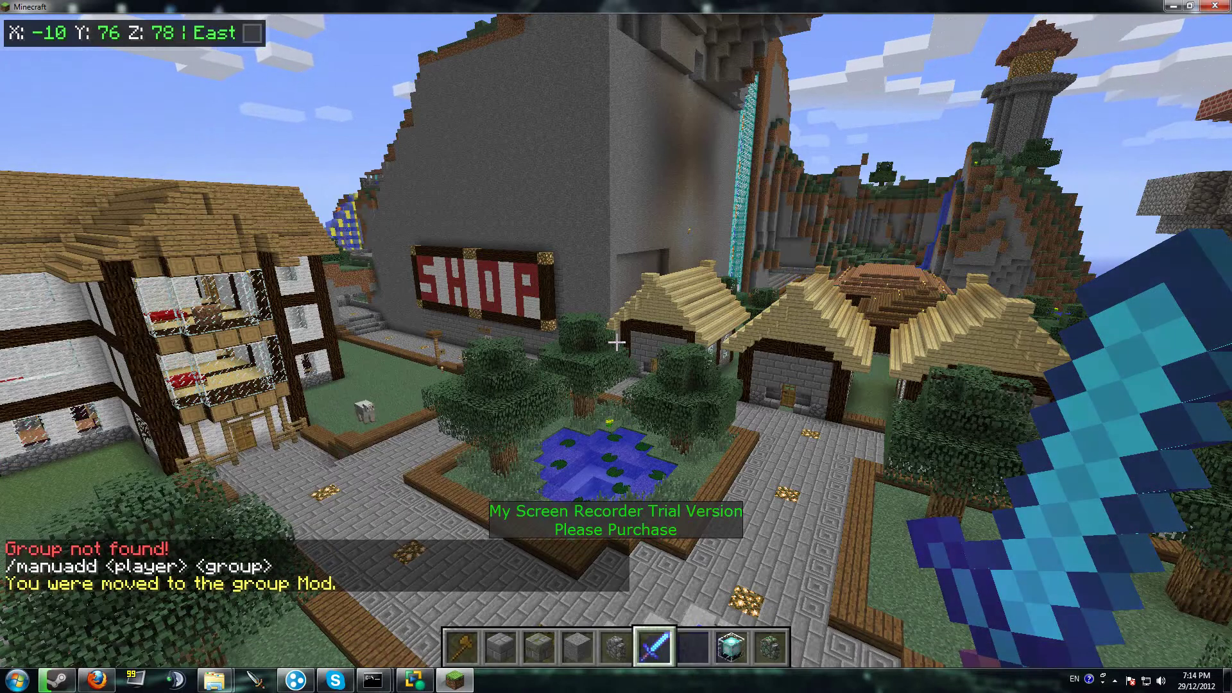
text(tjkdhsjkfhs)
key(Return)
key(t)
key(Up)
key(Up)
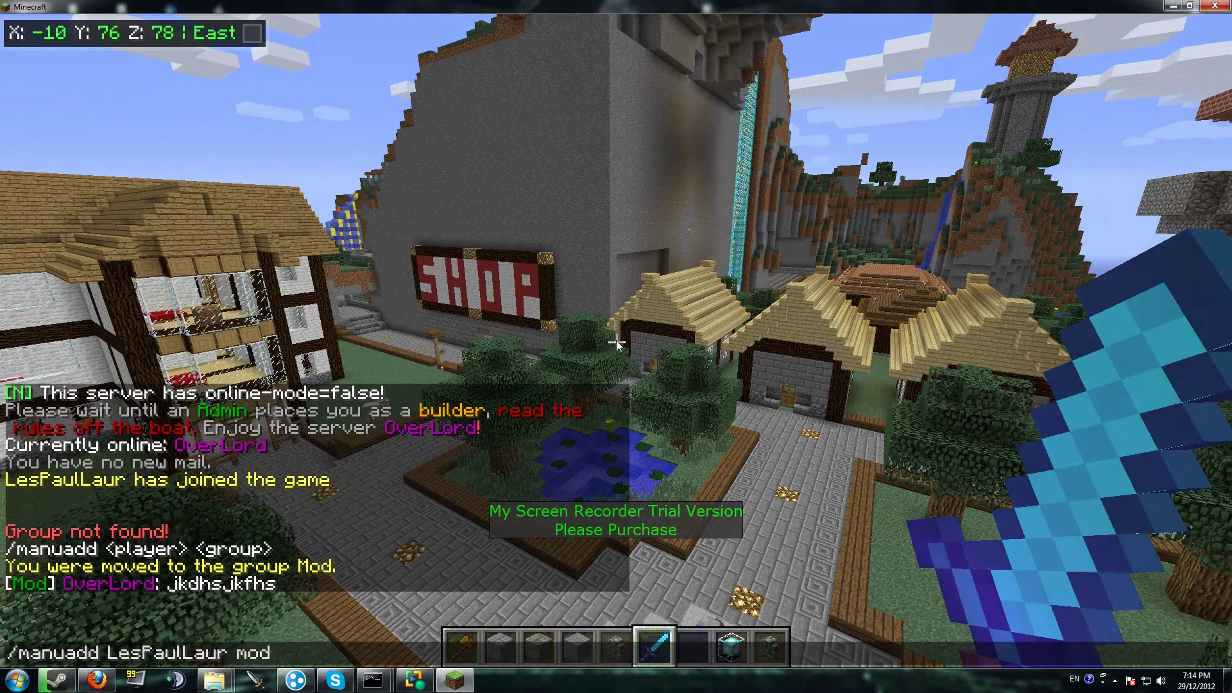
key(BackSpace)
key(BackSpace)
key(BackSpace)
key(BackSpace)
key(BackSpace)
key(BackSpace)
key(BackSpace)
key(BackSpace)
key(BackSpace)
key(BackSpace)
key(BackSpace)
key(BackSpace)
key(BackSpace)
key(BackSpace)
key(BackSpace)
key(BackSpace)
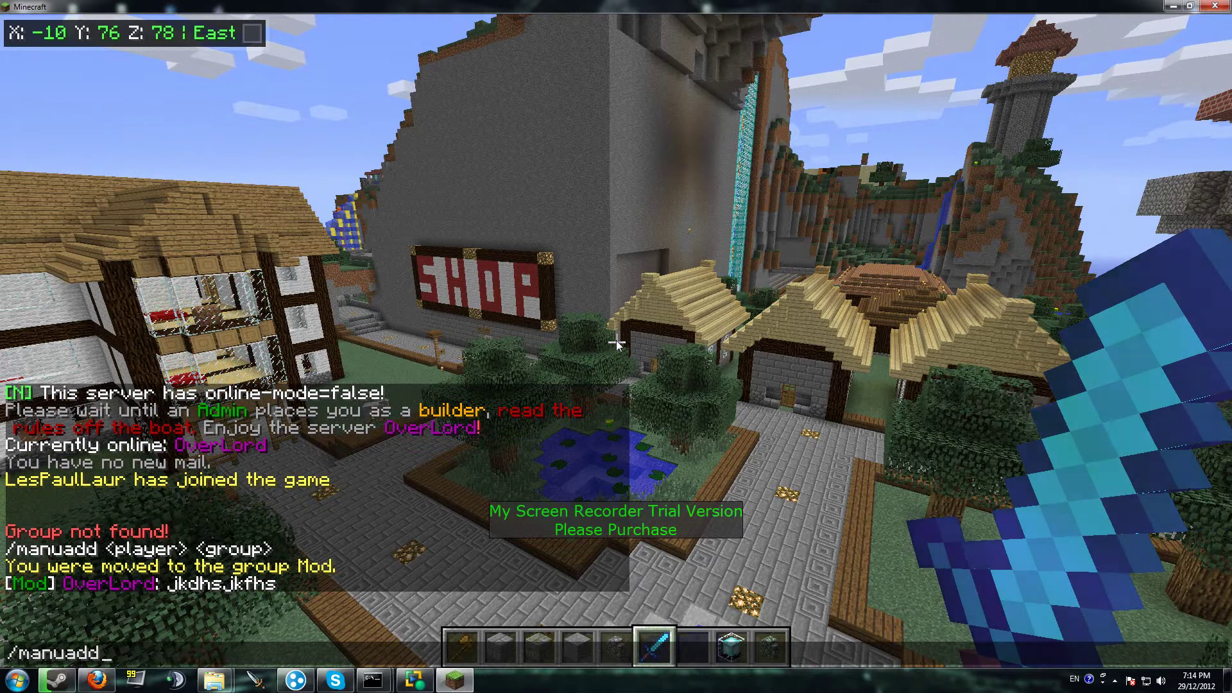
key(Escape)
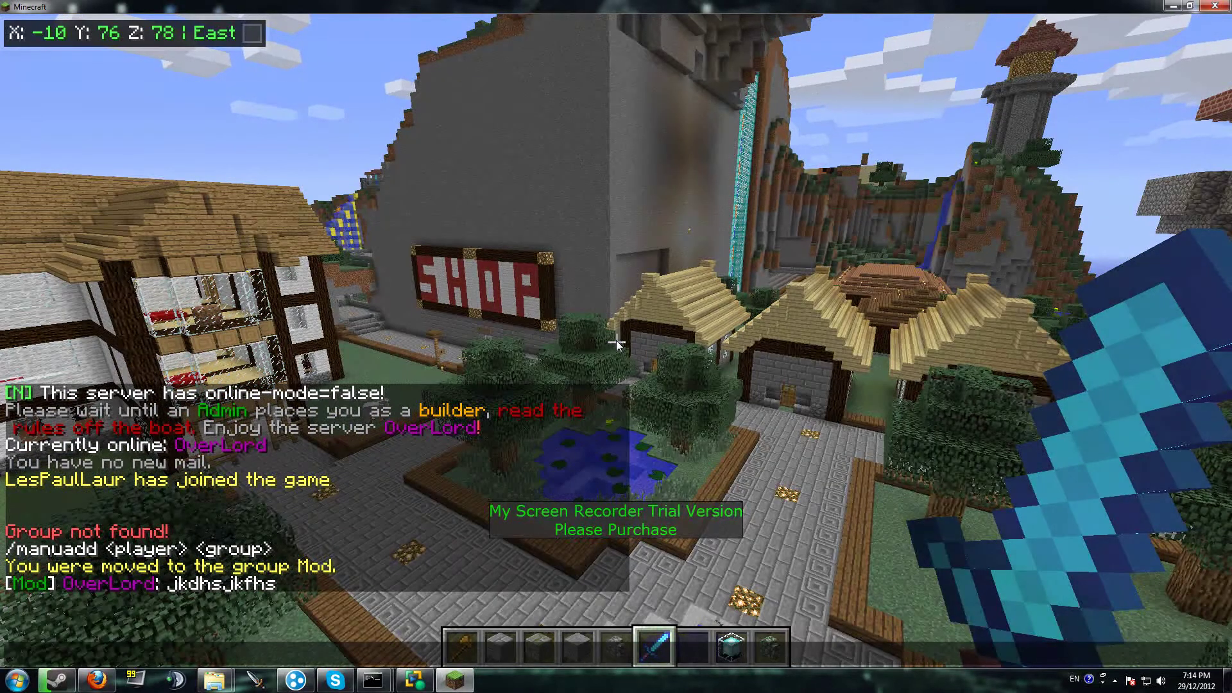
Run /help and reopen the chat to read the descriptions of the GroupManager commands
text(t/help)
key(Return)
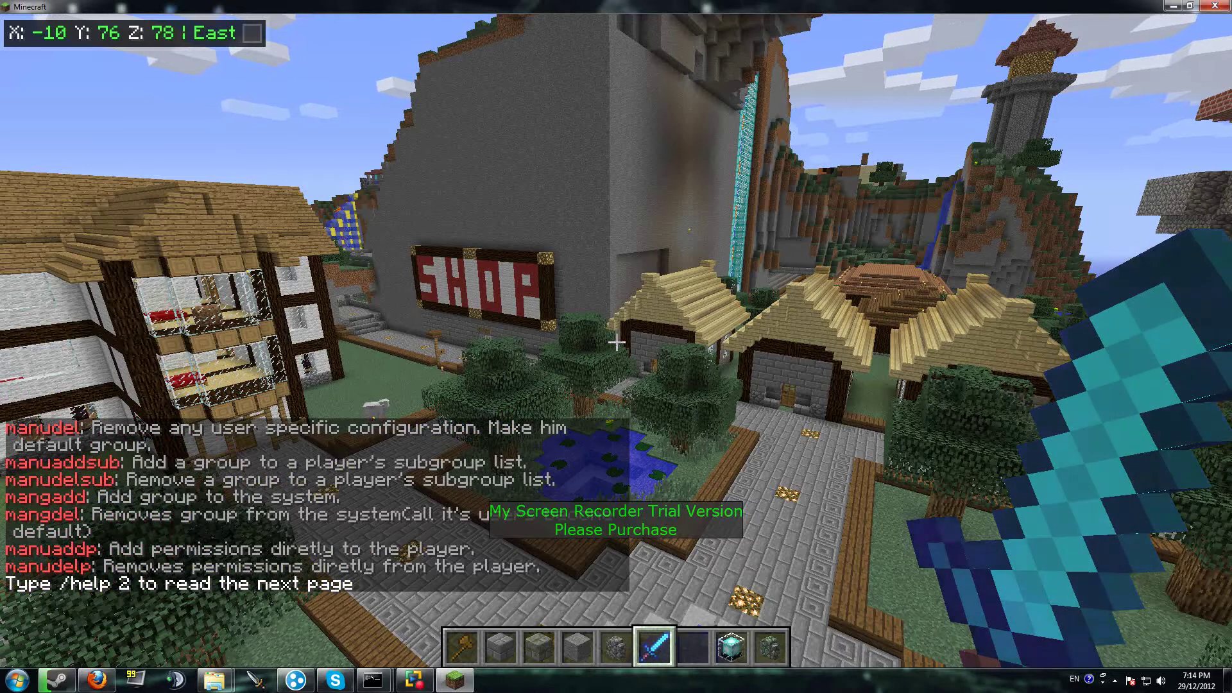
key(slash)
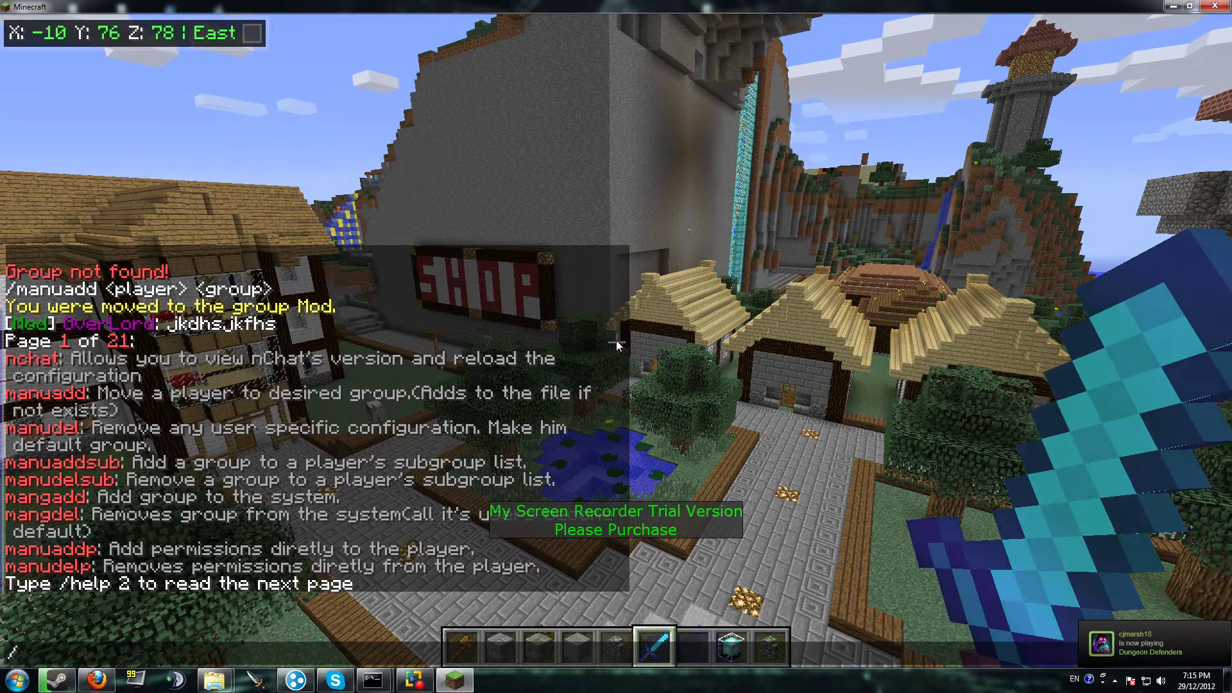
Close Minecraft and browse in Windows Explorer to the world folder inside GroupManager's worlds folder
right_click(462, 670)
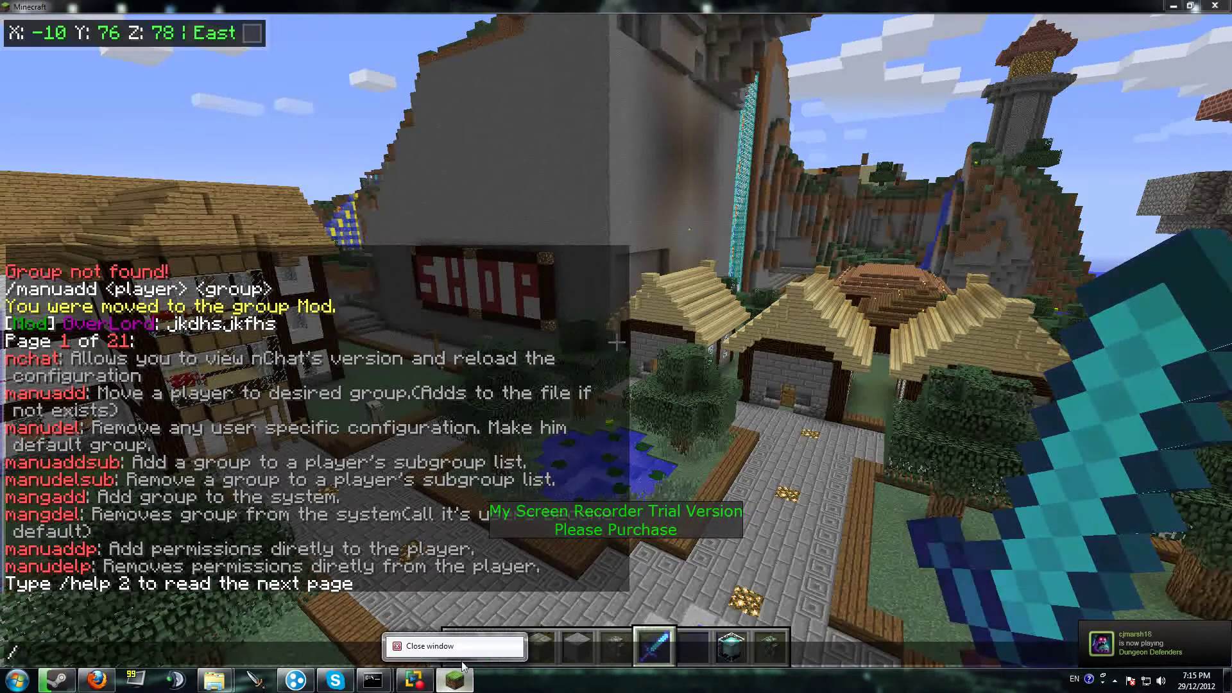
click(449, 646)
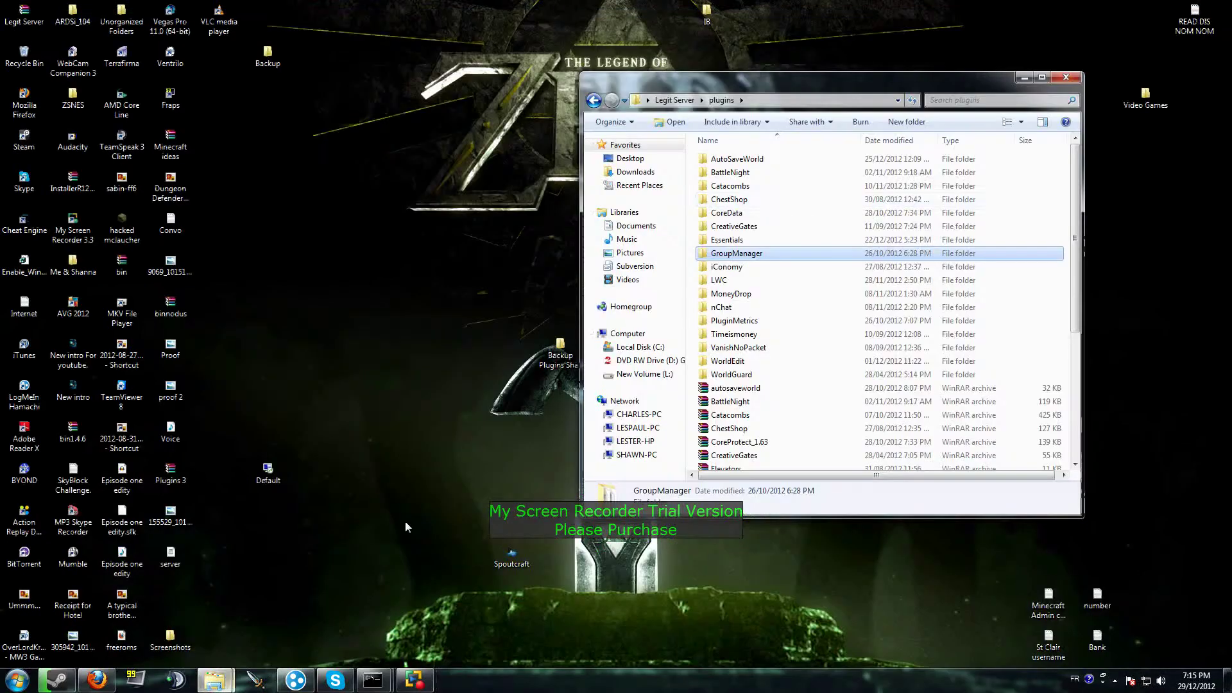
double_click(738, 253)
double_click(743, 159)
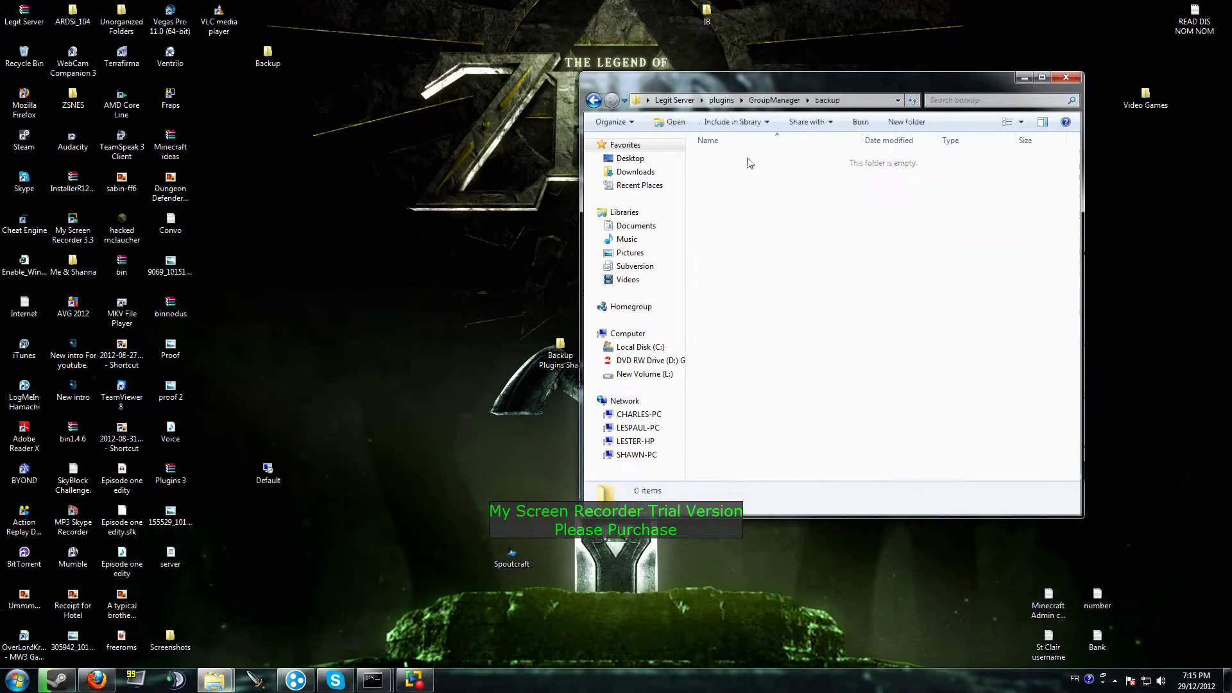
click(594, 100)
double_click(738, 172)
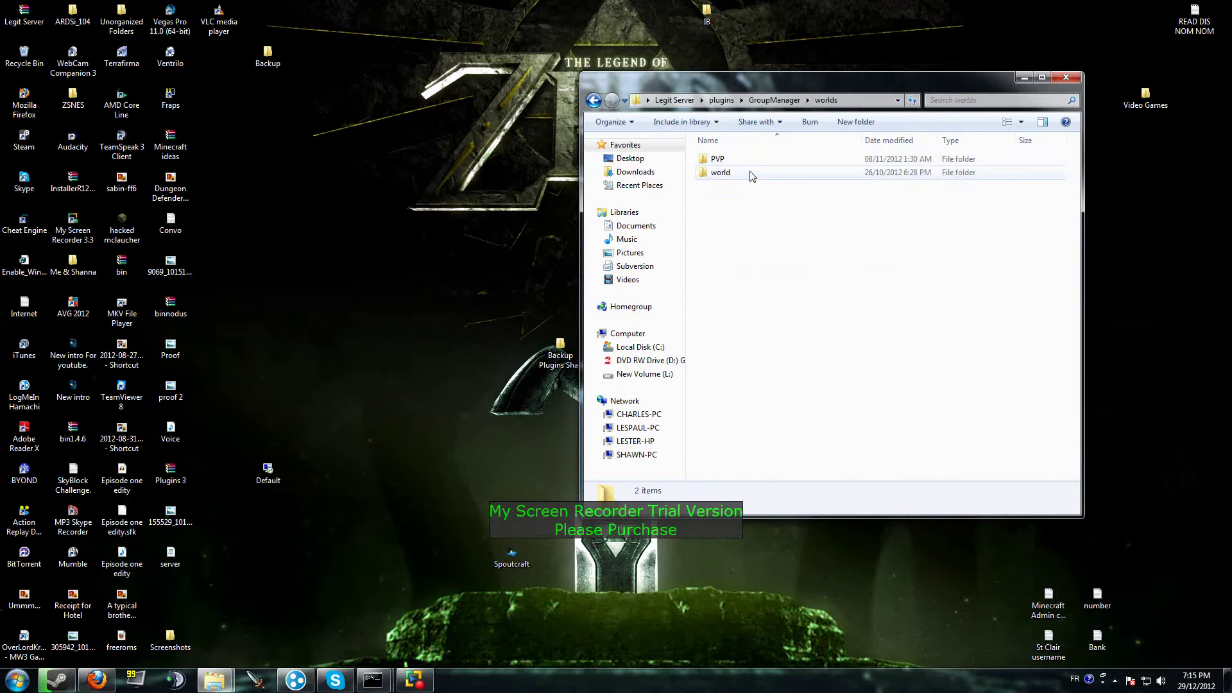
double_click(741, 171)
Open the groups file of the world folder in Notepad++ instead of WordPad
double_click(737, 160)
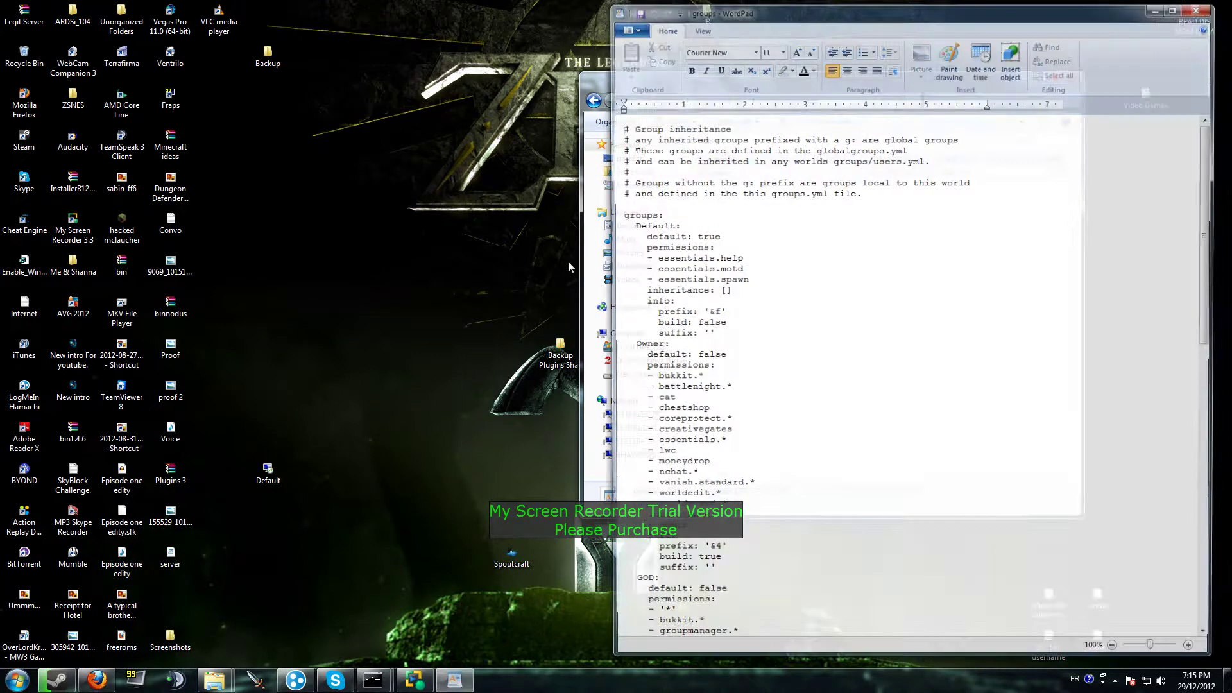
click(1216, 8)
right_click(745, 168)
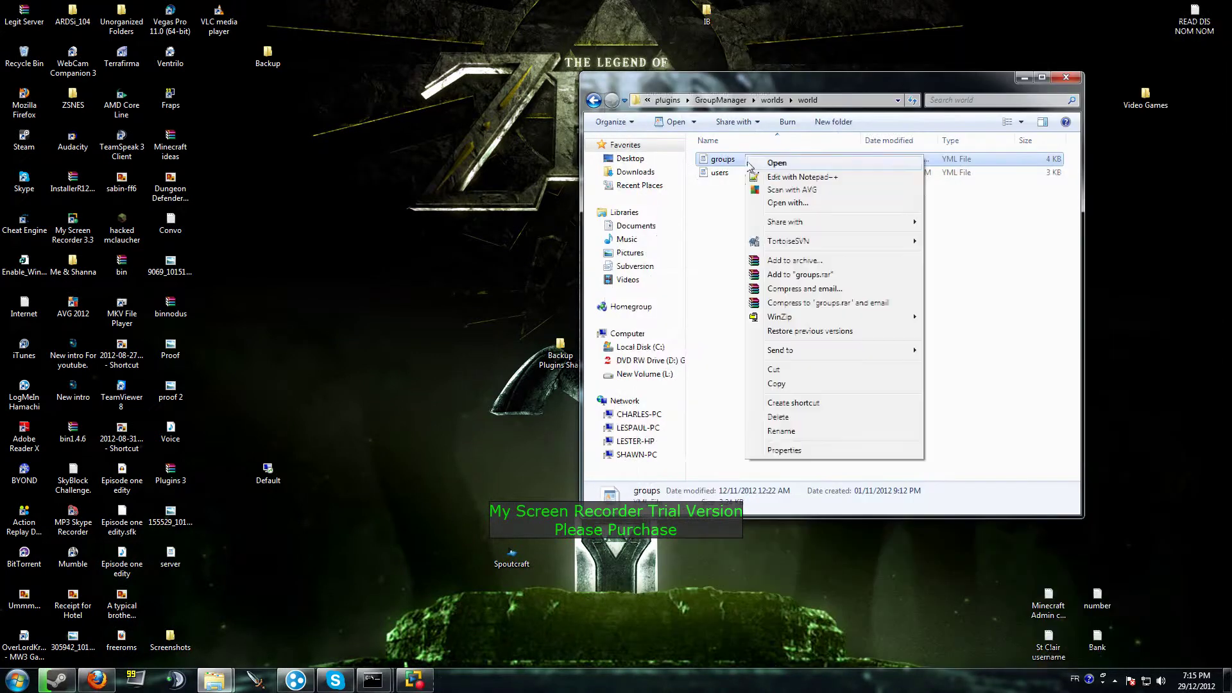
click(773, 175)
Look through the groups from Default to WorldBuilder, highlighting the Owner group's permissions and examining each group's inheritance
scroll(201, 336, down, 10)
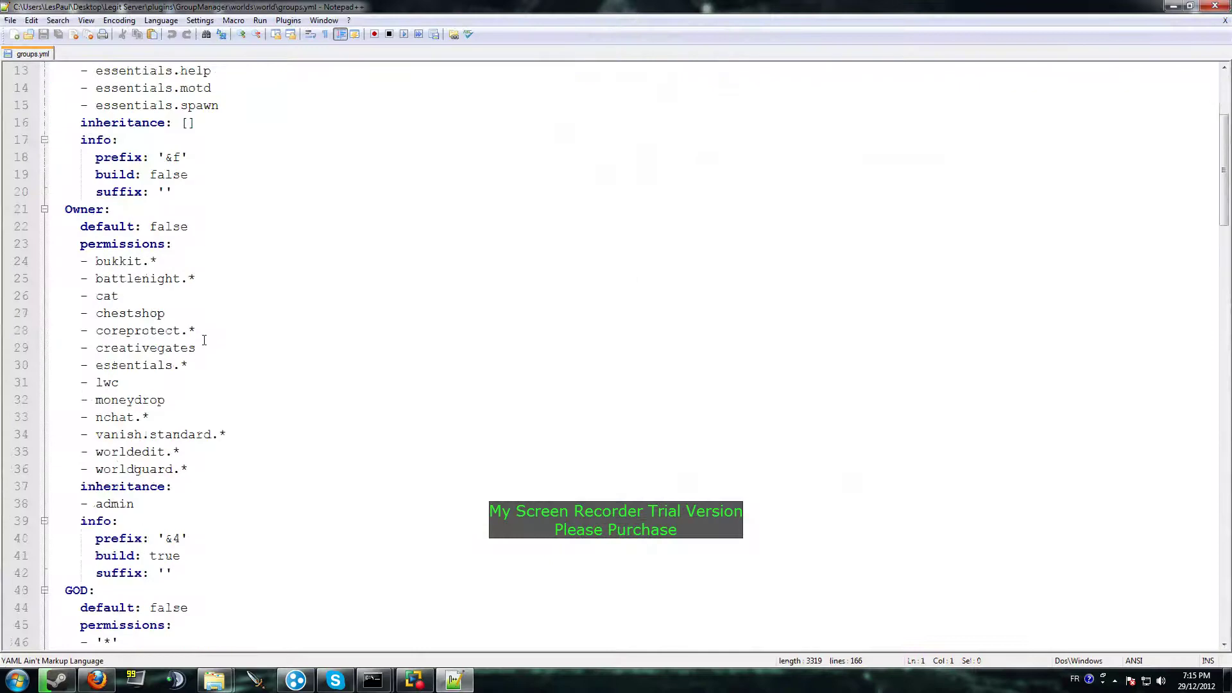
scroll(214, 334, up, 10)
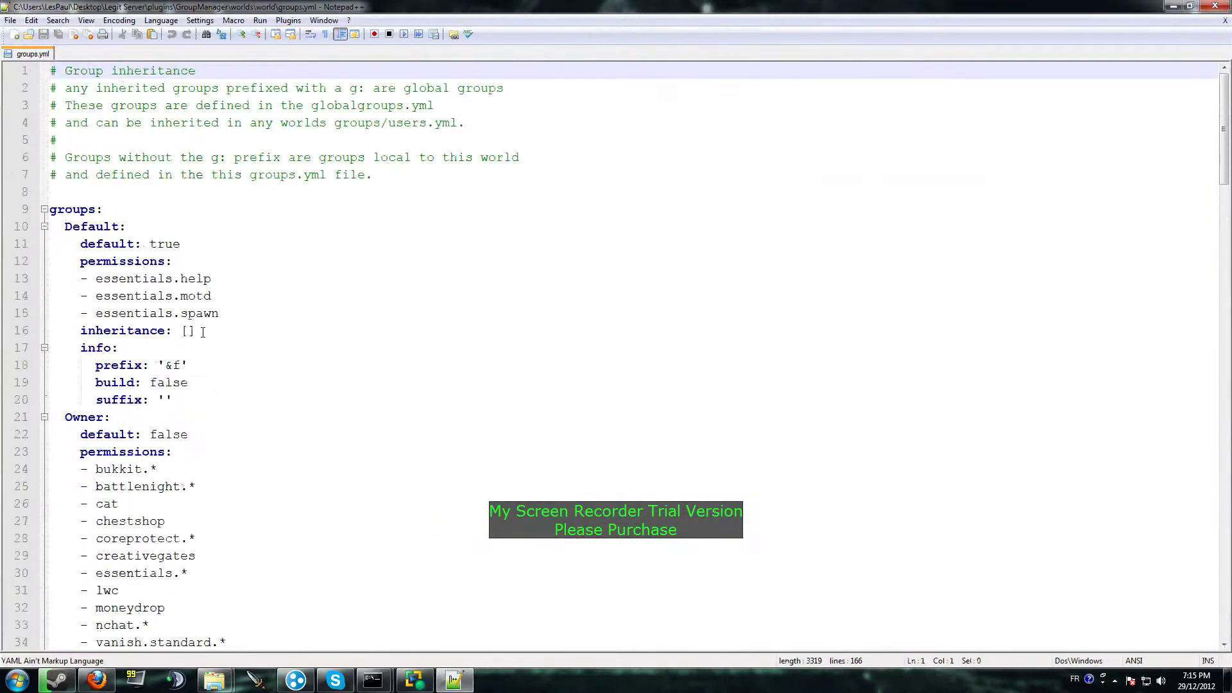
scroll(203, 333, down, 3)
scroll(122, 286, down, 3)
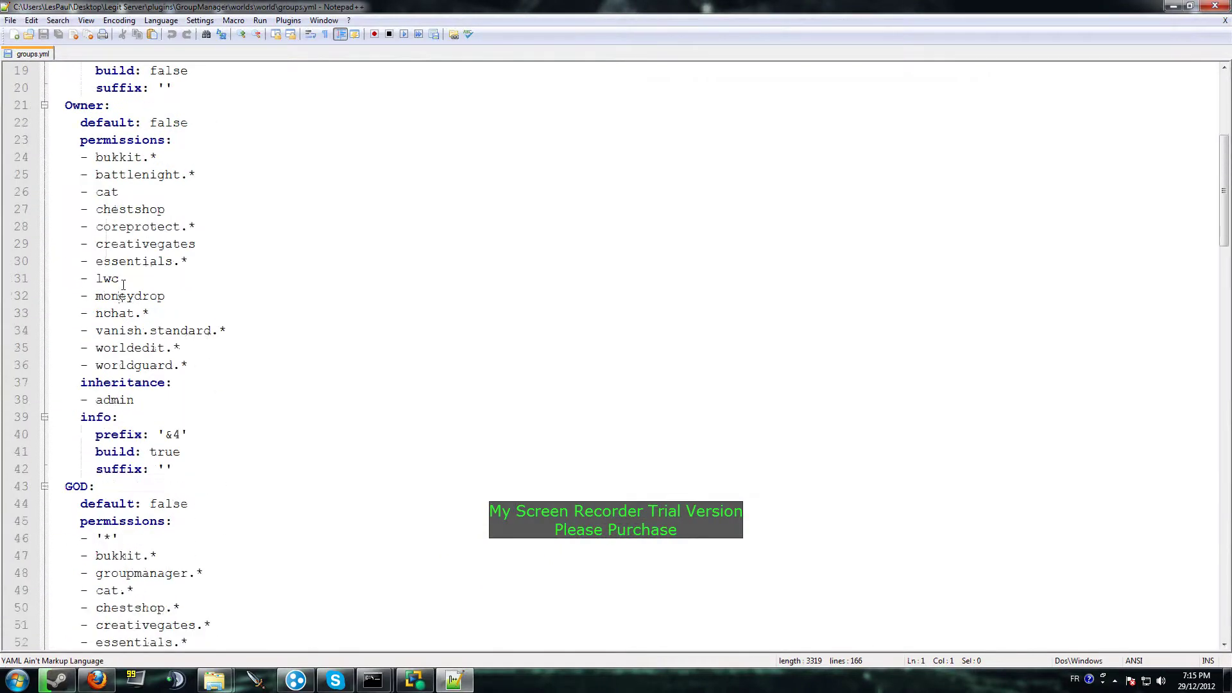
drag(244, 382, 61, 175)
scroll(289, 289, down, 9)
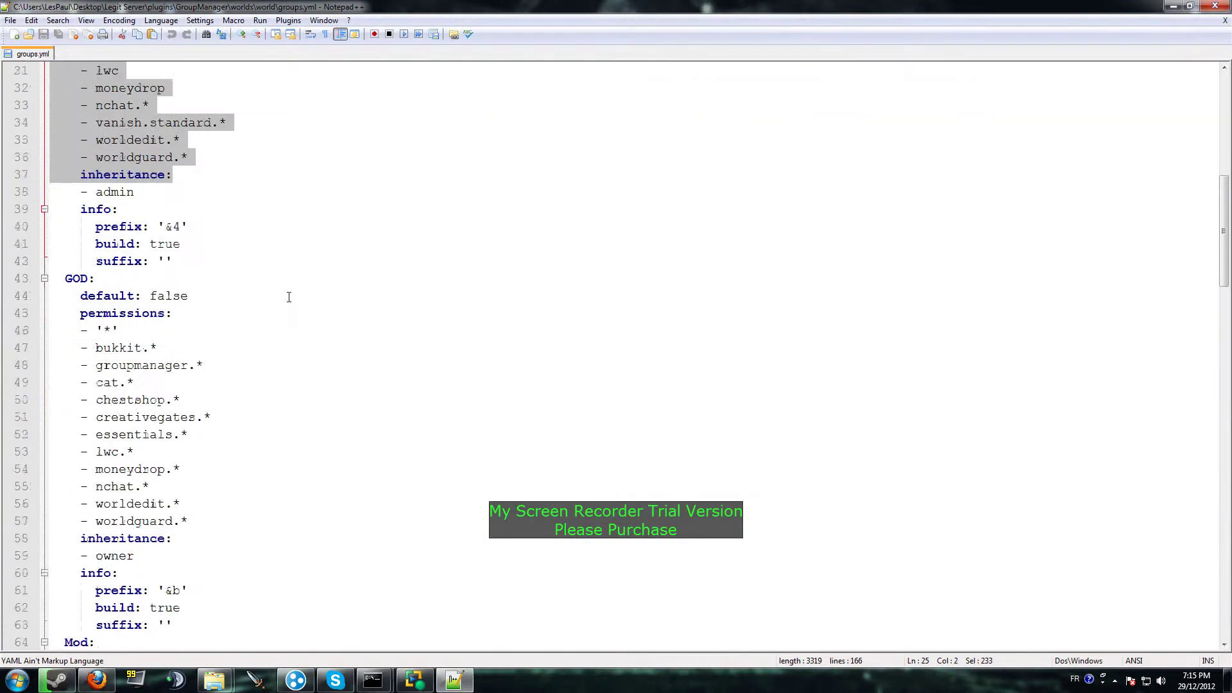
scroll(325, 308, down, 14)
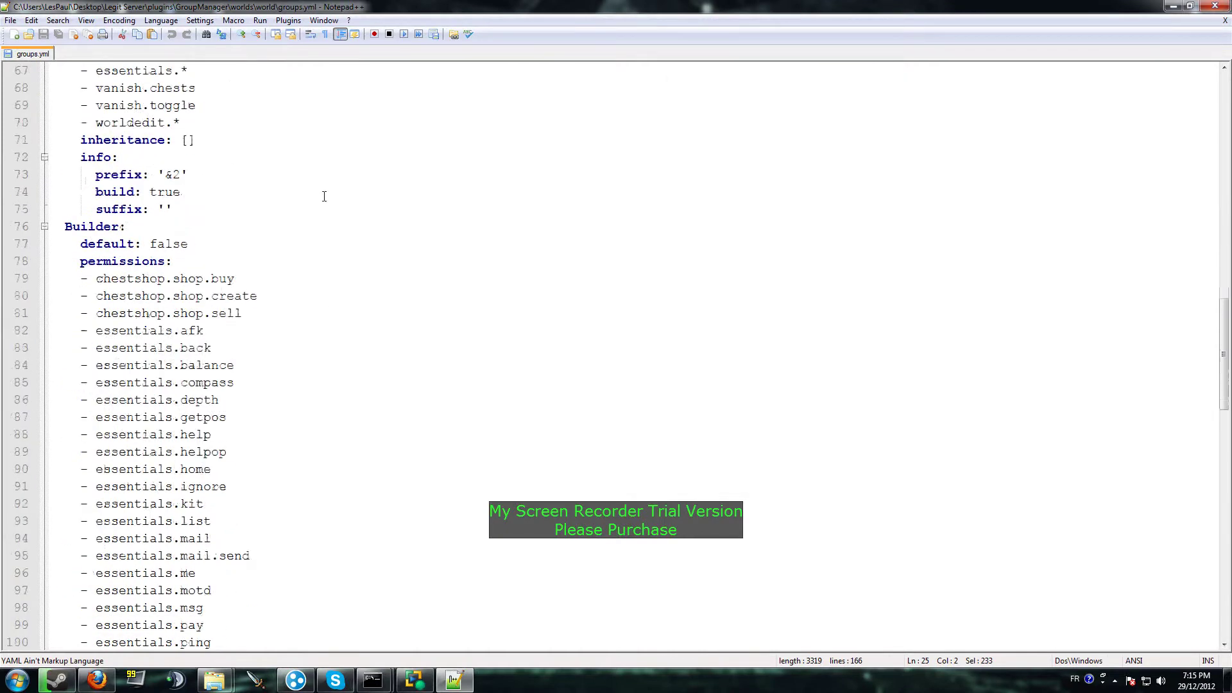
scroll(270, 187, up, 1)
scroll(267, 192, down, 11)
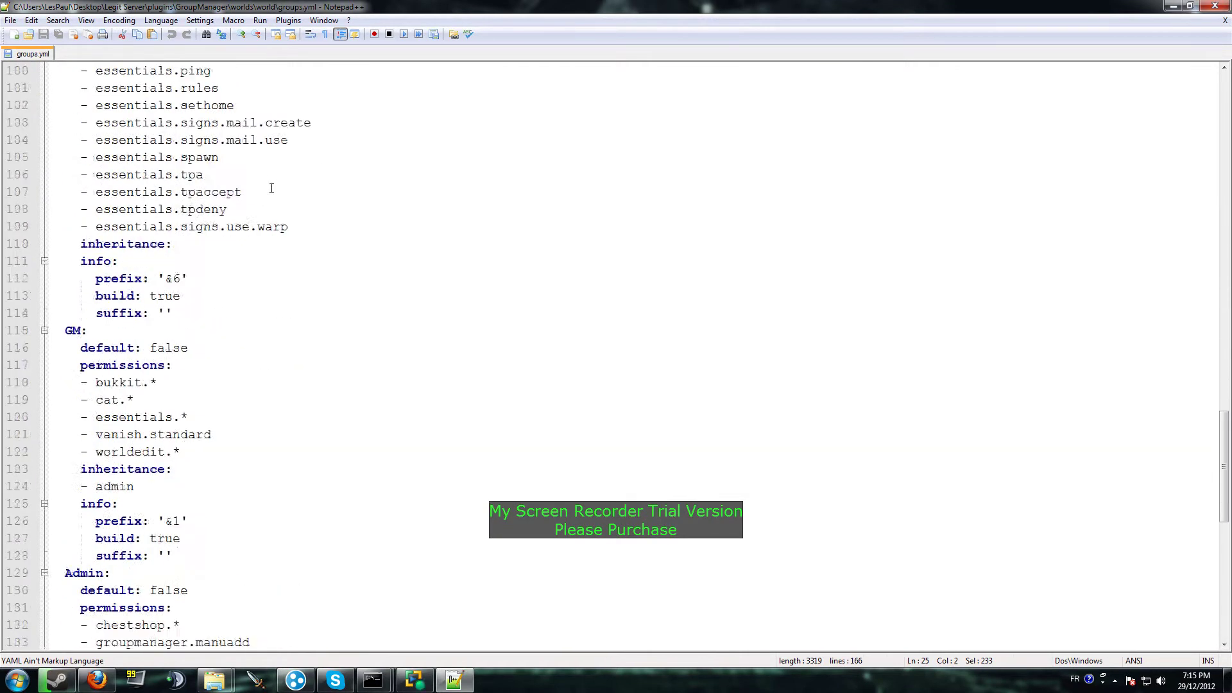
scroll(267, 196, down, 4)
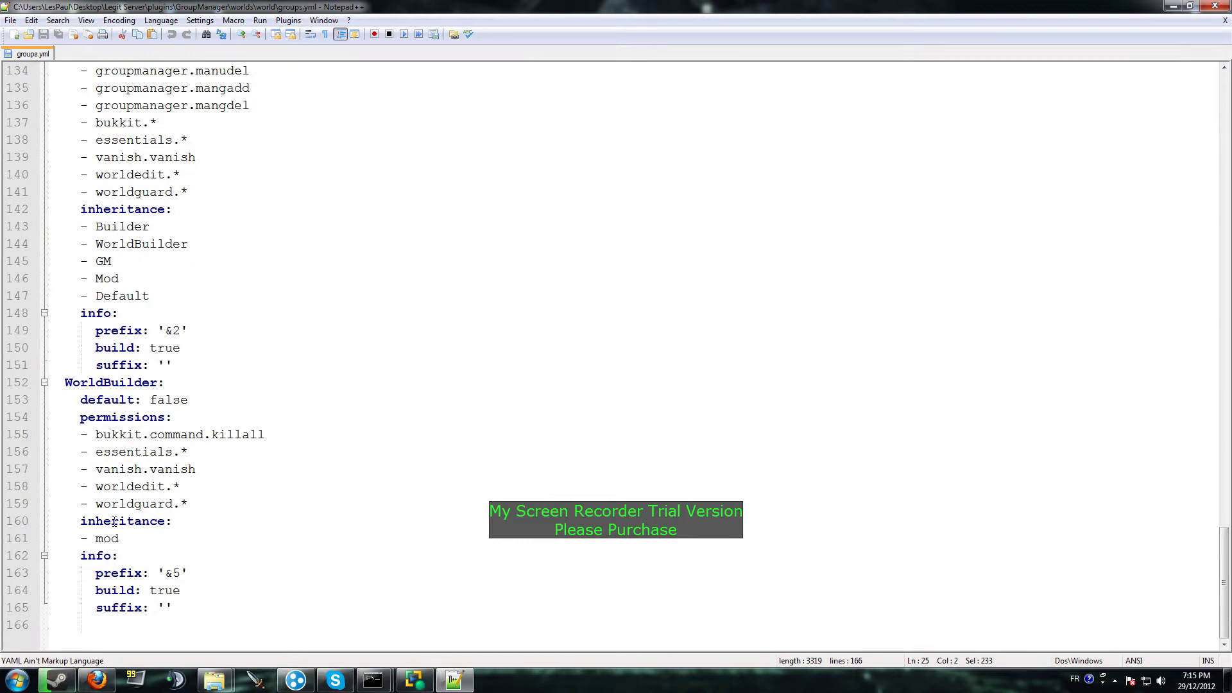
Highlight the Mod group's permissions from essentials.* to worldedit.*, and clear the selection
scroll(114, 544, up, 13)
scroll(114, 494, up, 16)
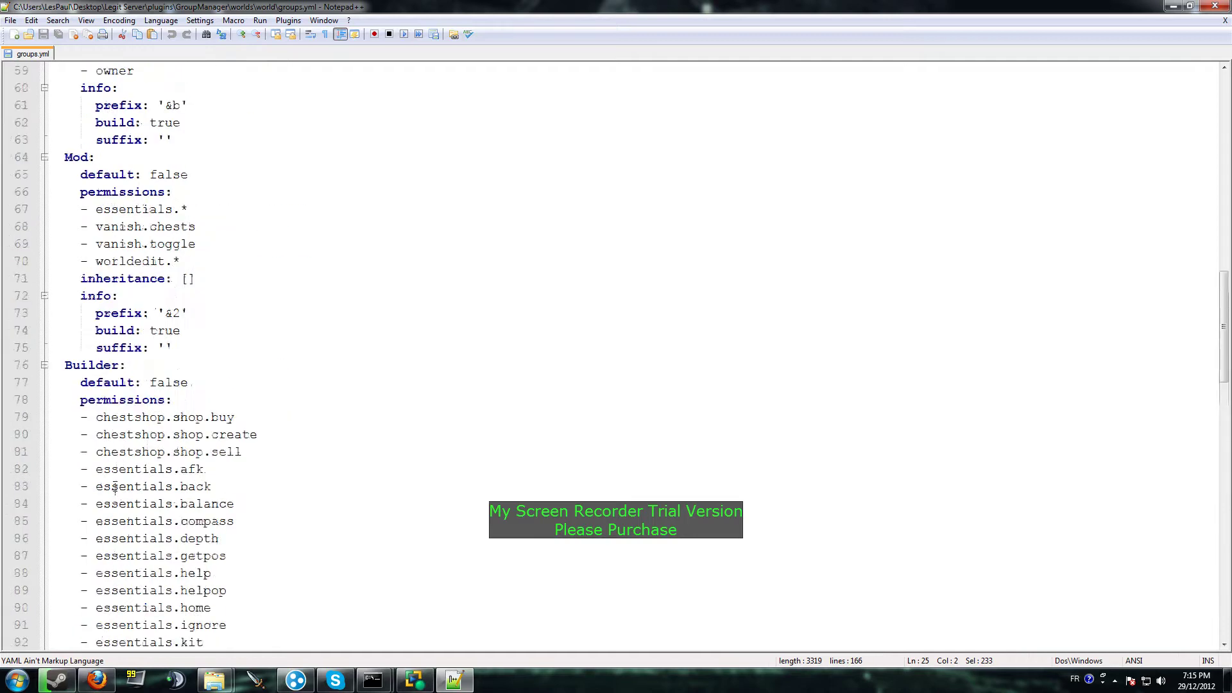
drag(58, 417, 244, 463)
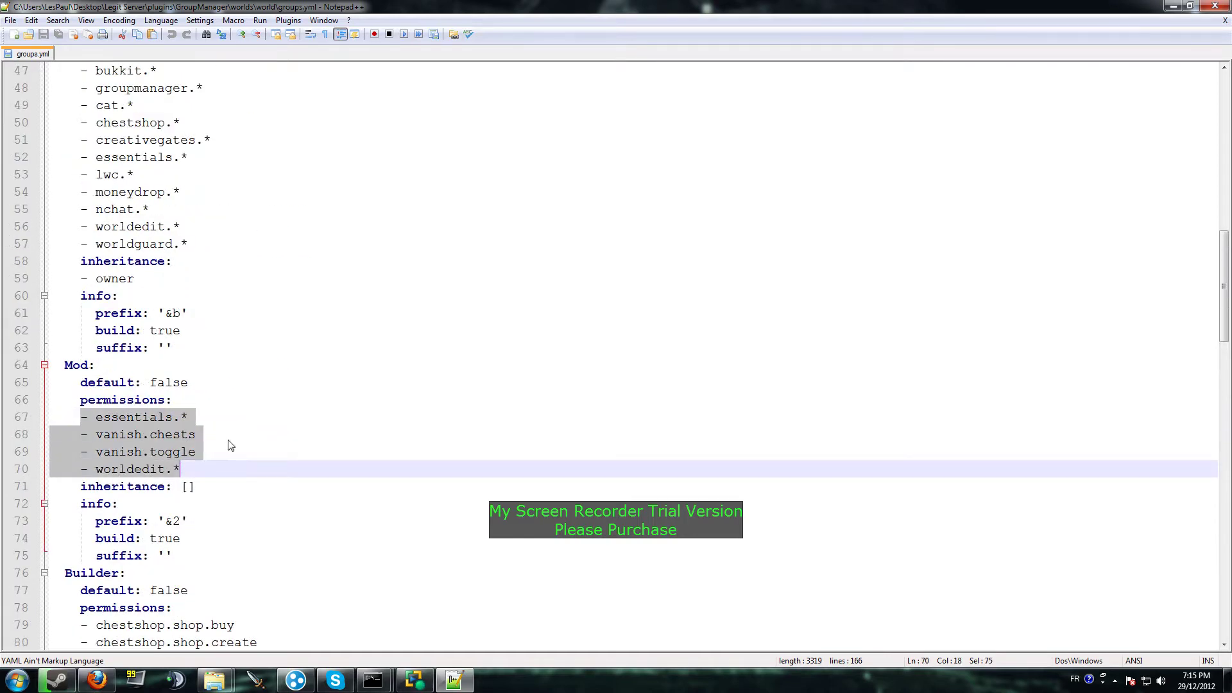
click(219, 425)
click(204, 451)
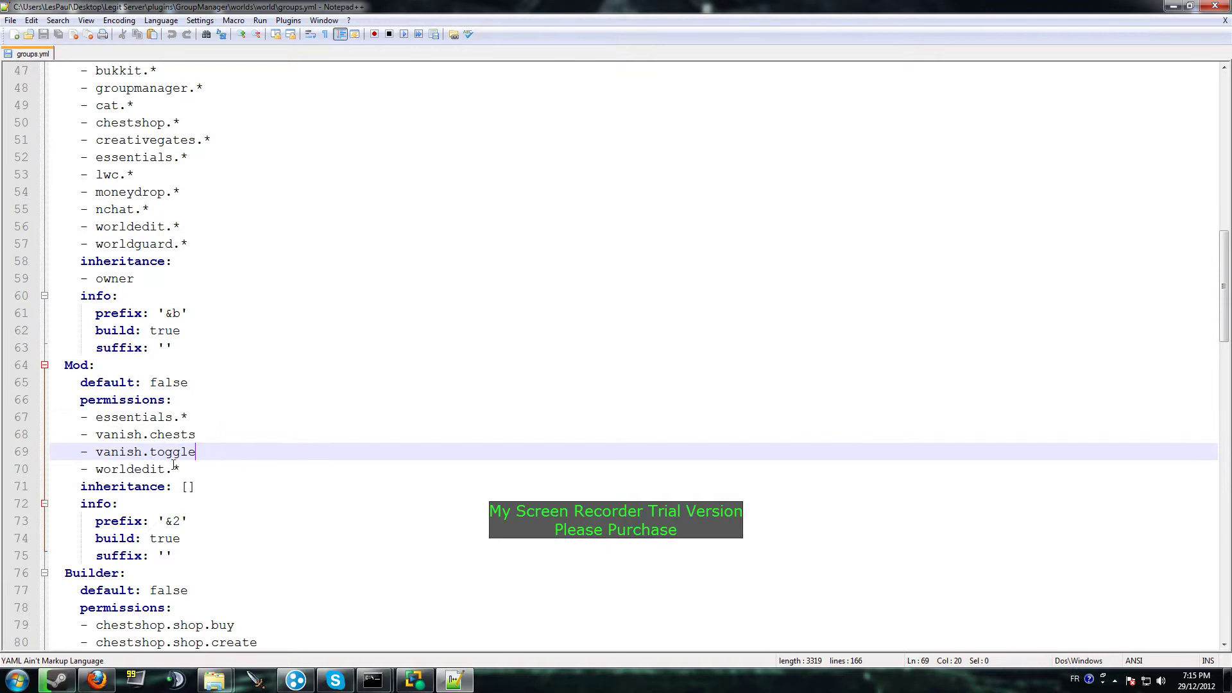
Highlight the WorldBuilder permissions from essentials.* to worldguard.*, and examine the Admin group's permissions and inheritance
scroll(192, 436, down, 17)
scroll(182, 423, down, 12)
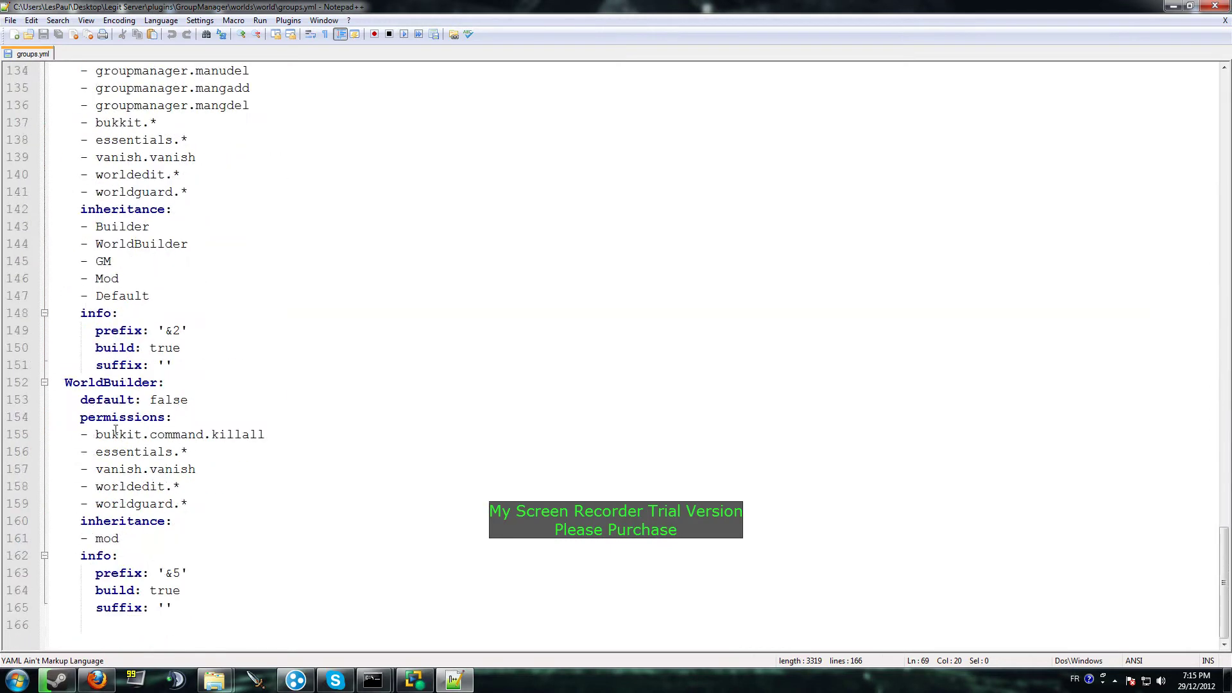
drag(187, 504, 82, 452)
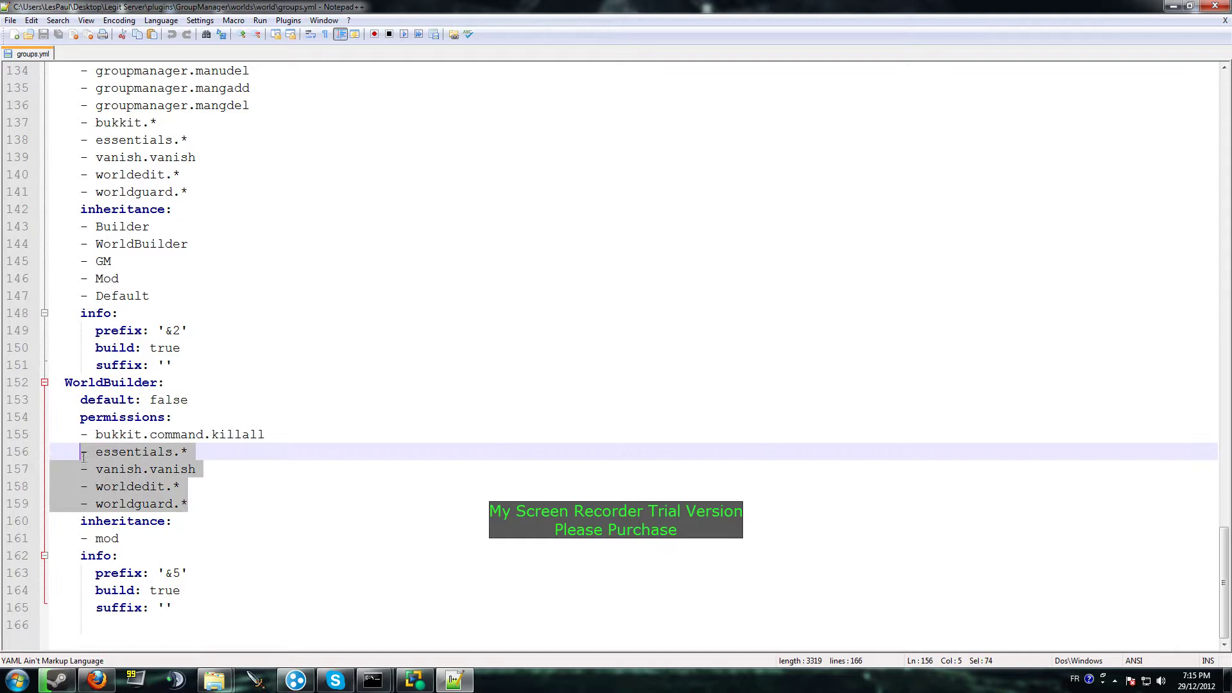
click(252, 499)
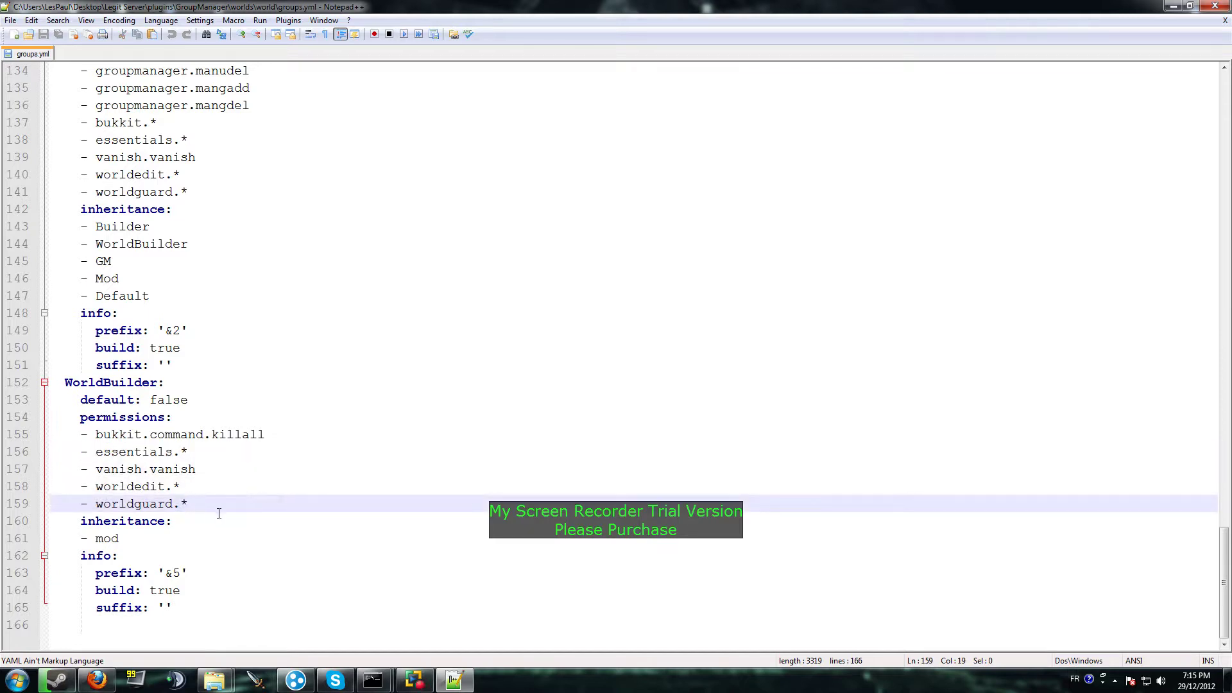
drag(217, 507, 63, 456)
click(127, 474)
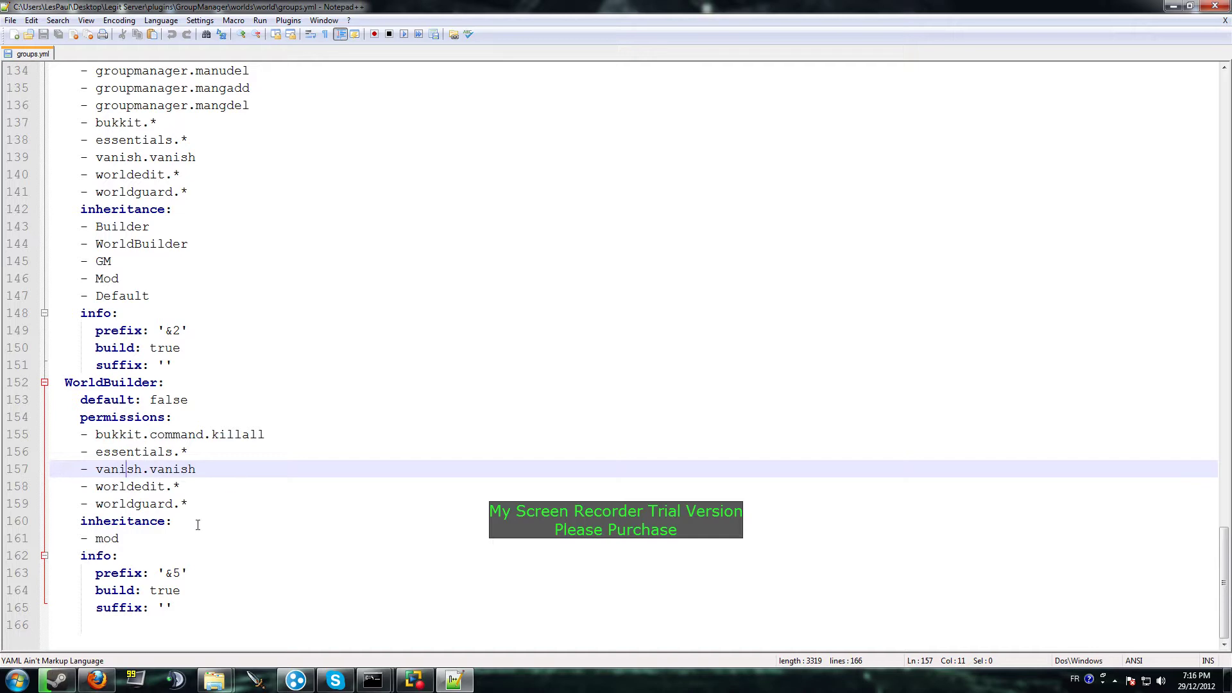
scroll(155, 507, up, 3)
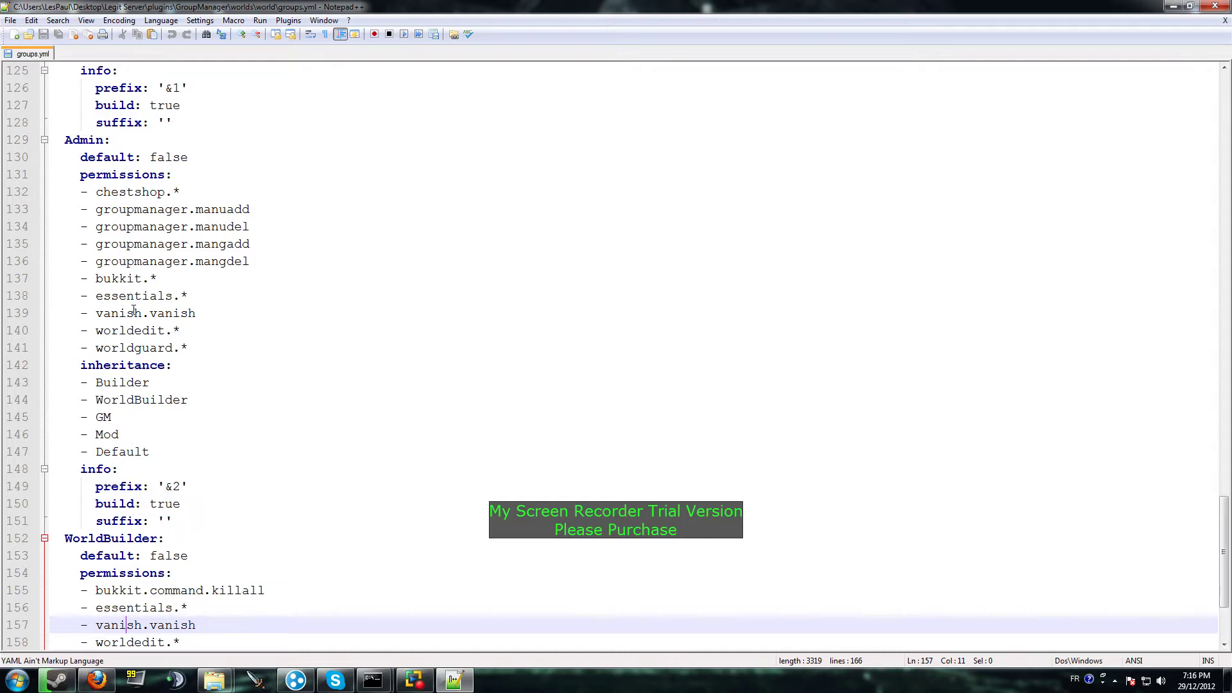
Highlight the Admin group's permissions from chestshop.* to vanish.vanish, and clear the selection
drag(96, 210, 214, 197)
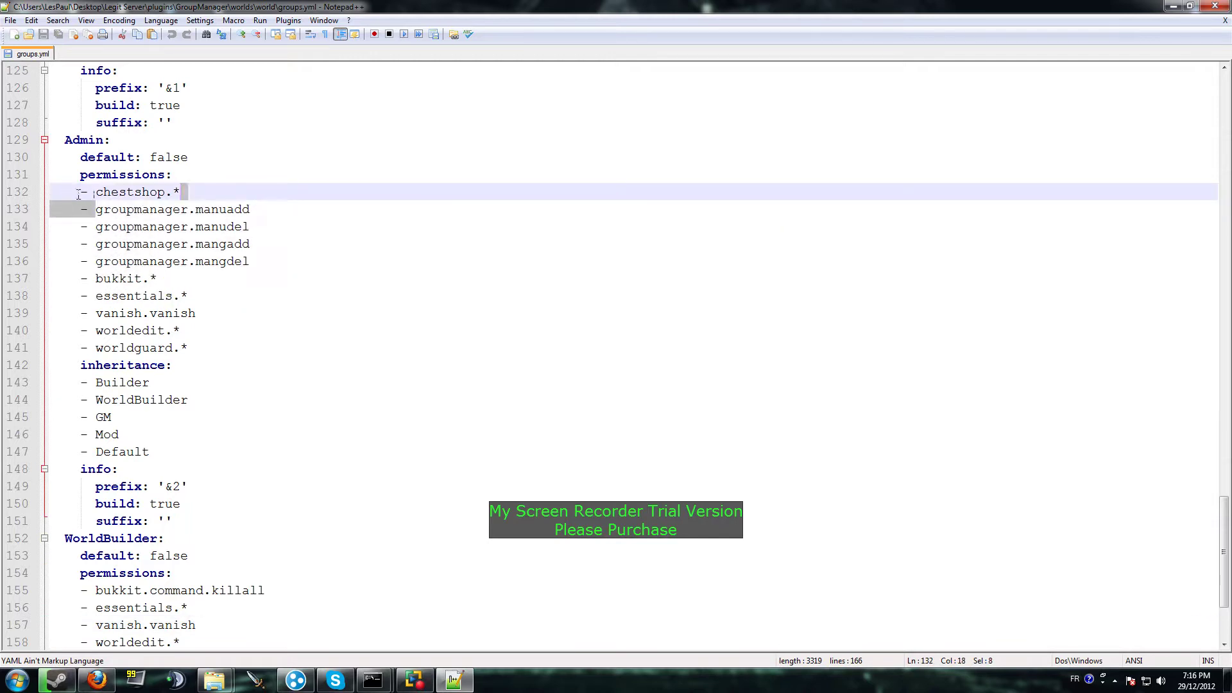
drag(80, 192, 259, 306)
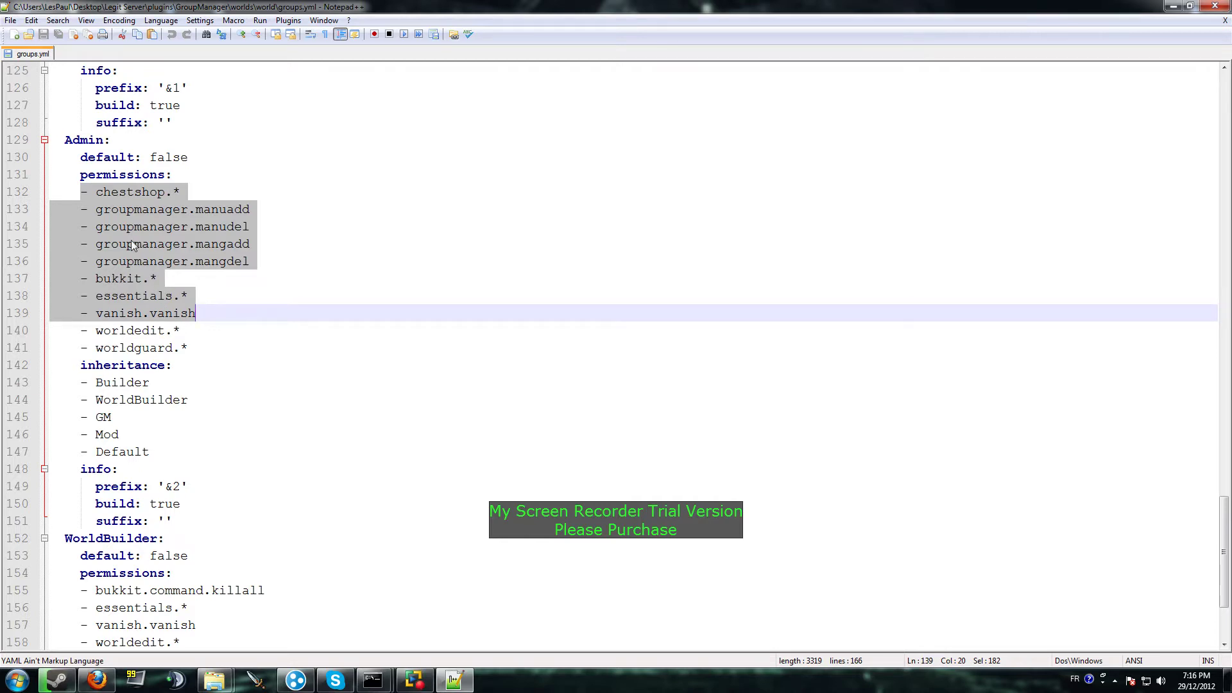
drag(204, 358, 84, 224)
click(110, 192)
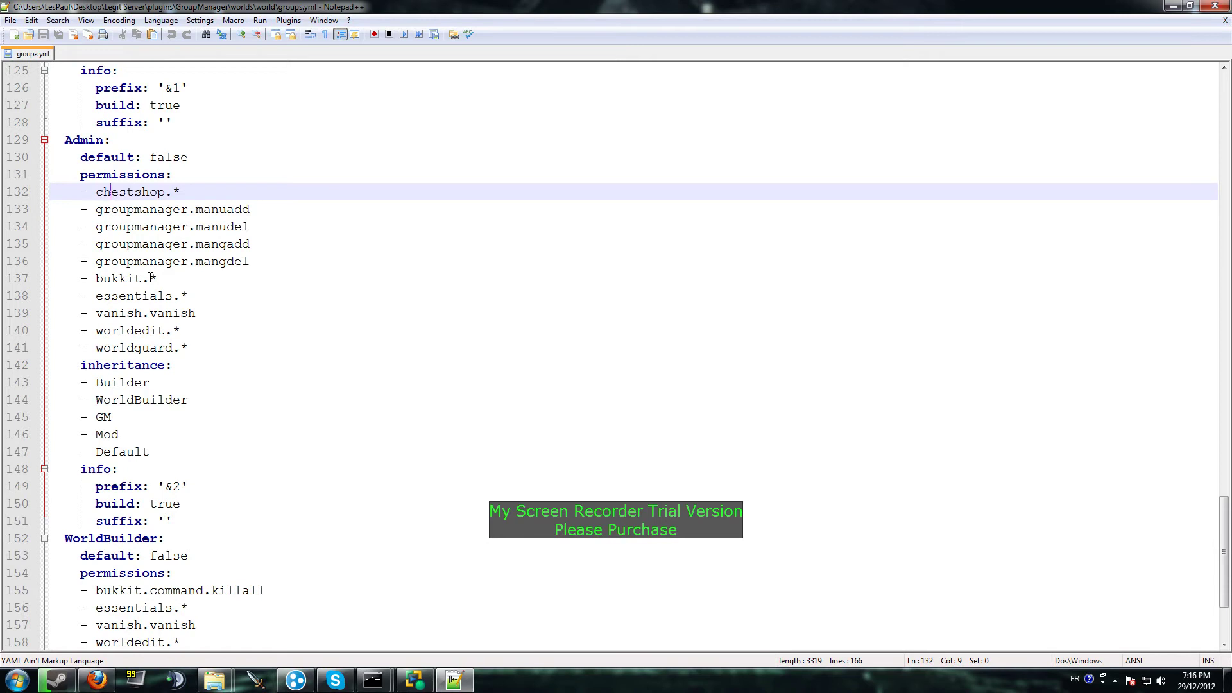
Look back through the groups from Admin up to Default at the start of the groups file
scroll(153, 278, up, 4)
scroll(150, 277, up, 4)
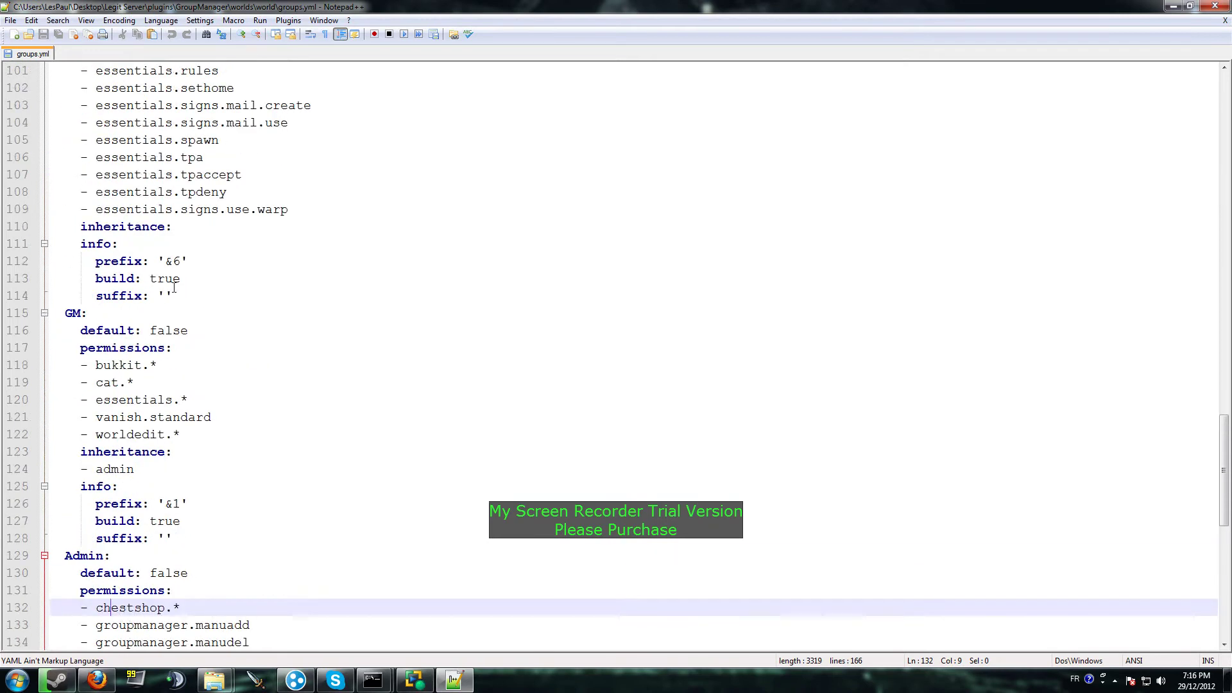
scroll(213, 296, up, 20)
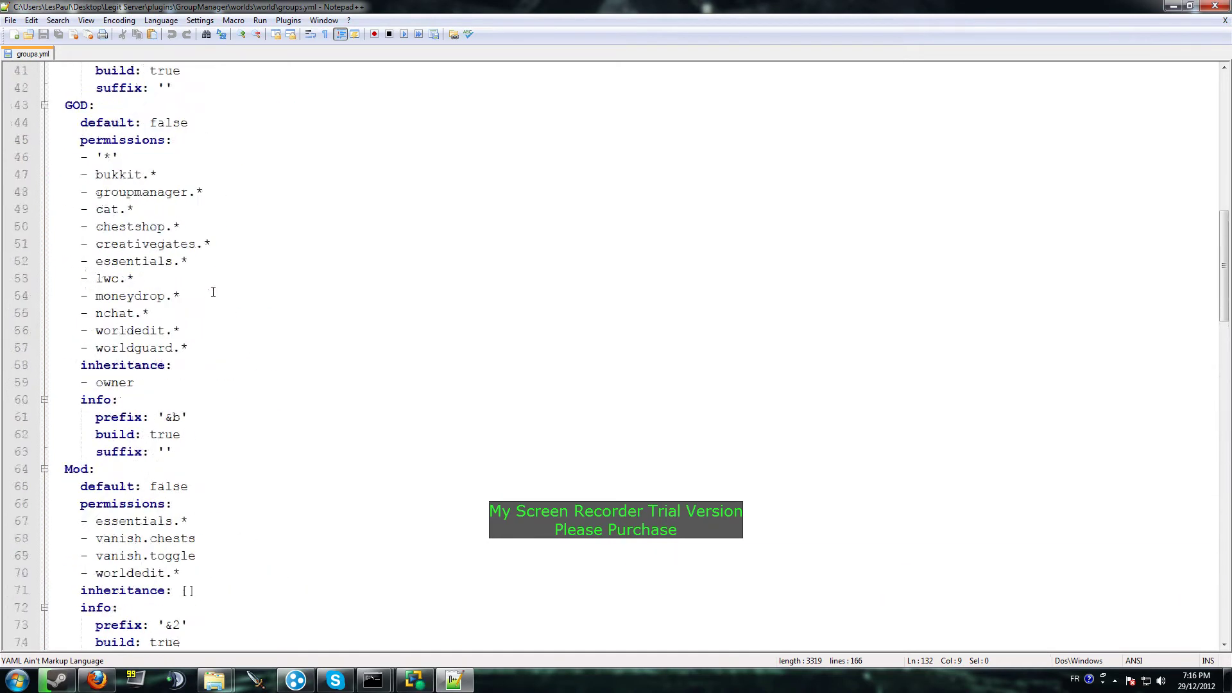
scroll(213, 292, up, 7)
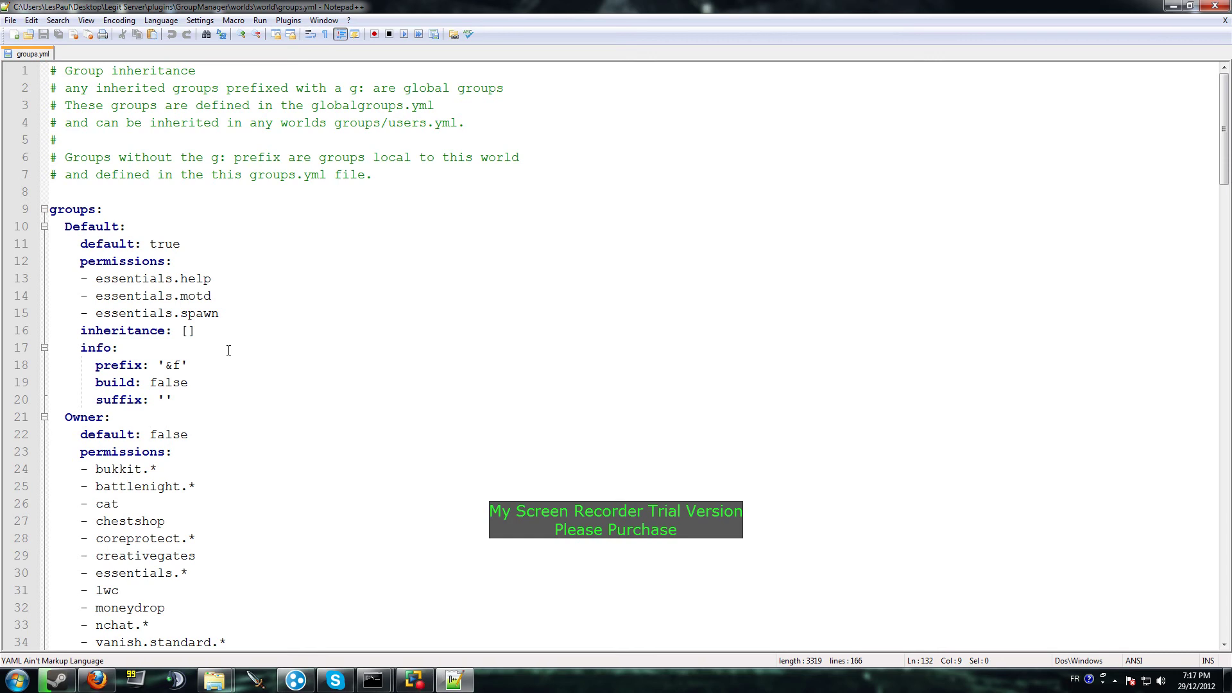
click(414, 679)
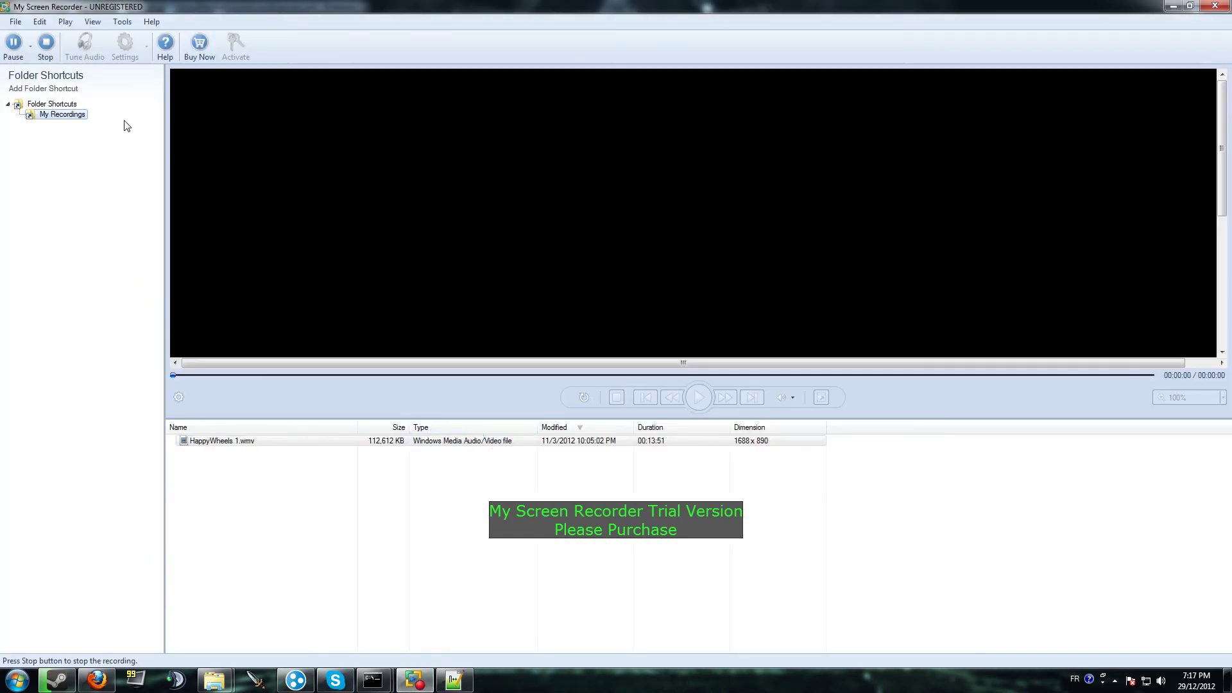